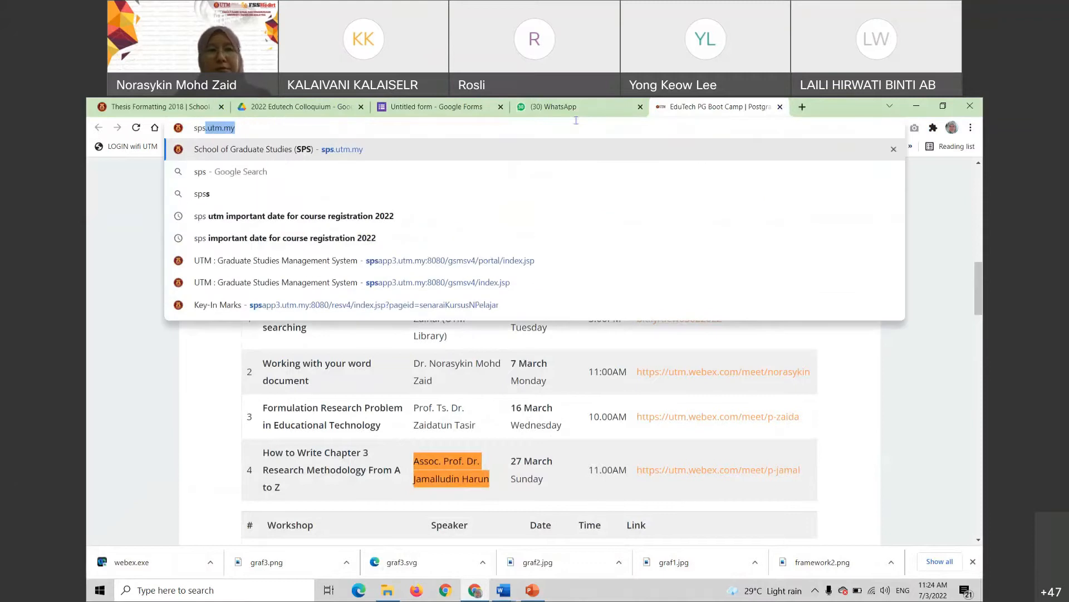
# Load the sps.utm.my School of Graduate Studies homepage
pyautogui.press('Return')
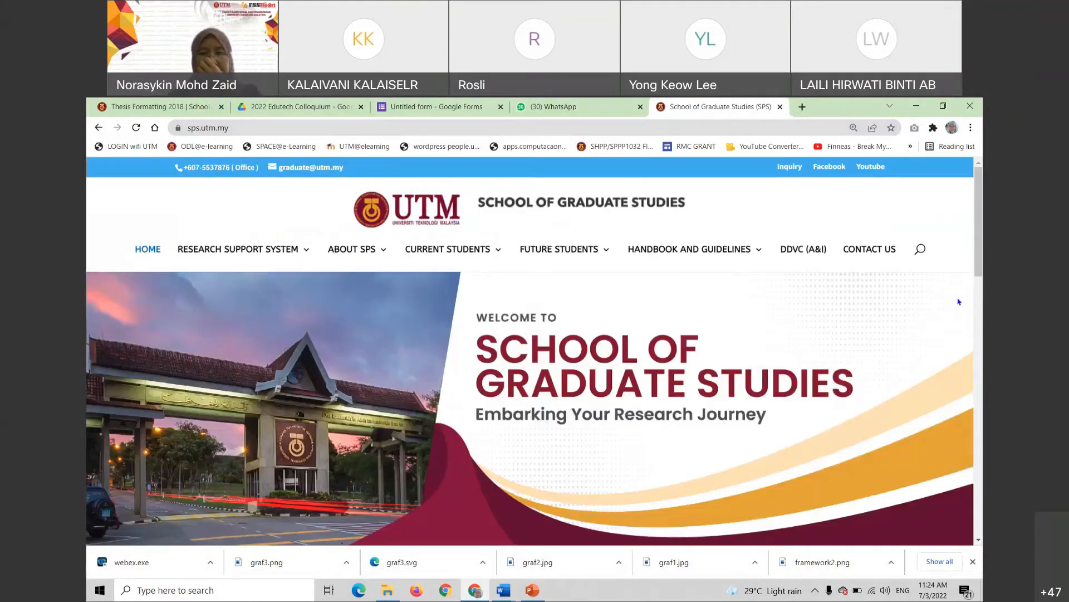
# Open Thesis Formatting 2018 under Handbook and Guidelines, then bring up the thesis files folder
pyautogui.moveTo(668, 262)
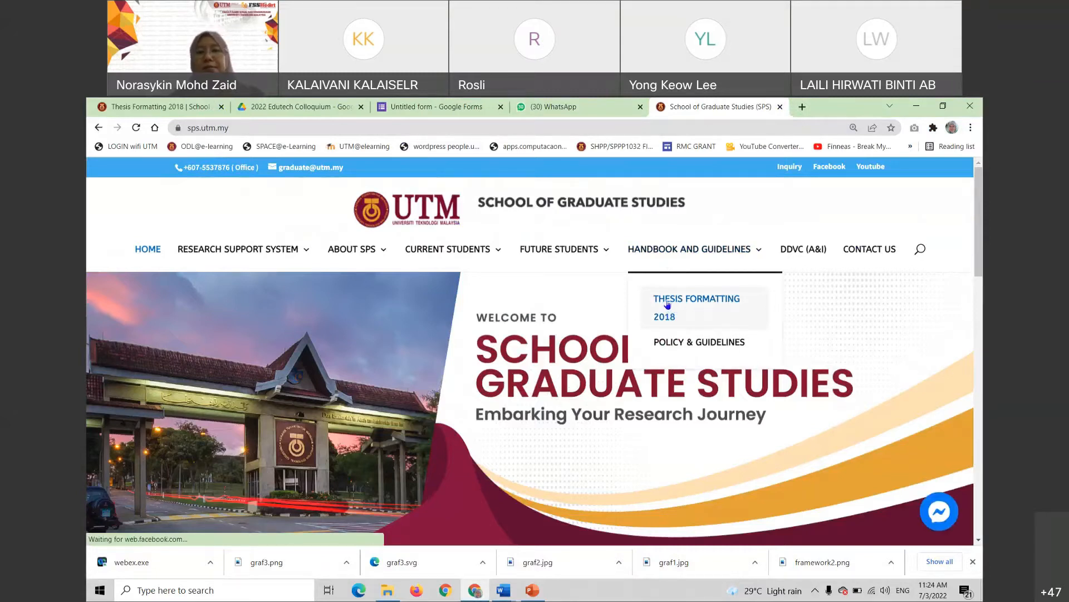
pyautogui.click(668, 304)
pyautogui.scroll(-1, 471, 340)
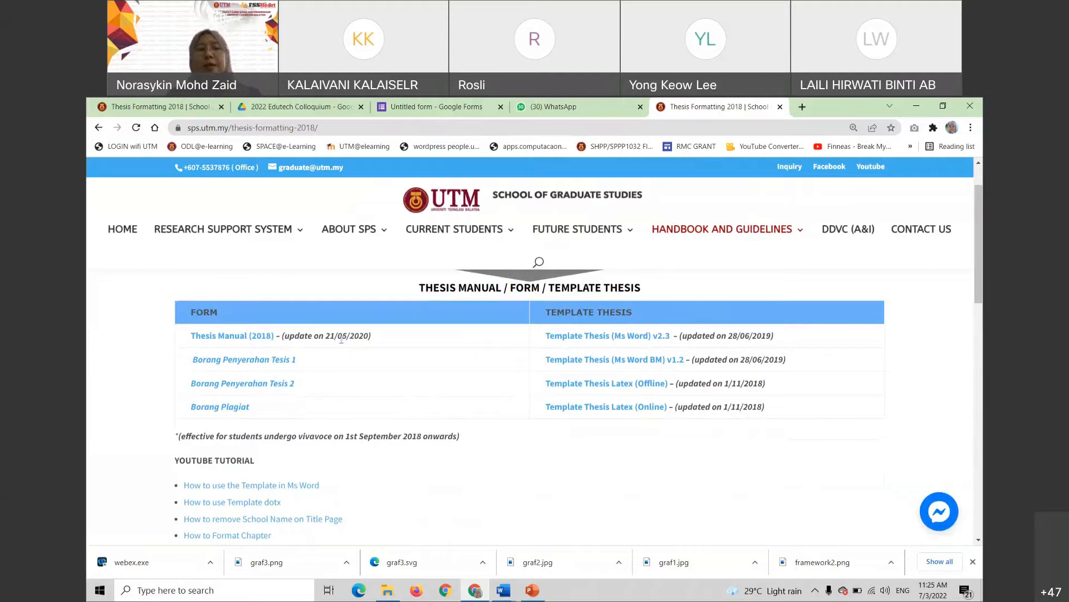
pyautogui.click(387, 590)
# Open Thesis-manual-26.5.2020_full.pdf from 2022 Edutech Colloquium, maximized with a whole page in view
pyautogui.click(142, 136)
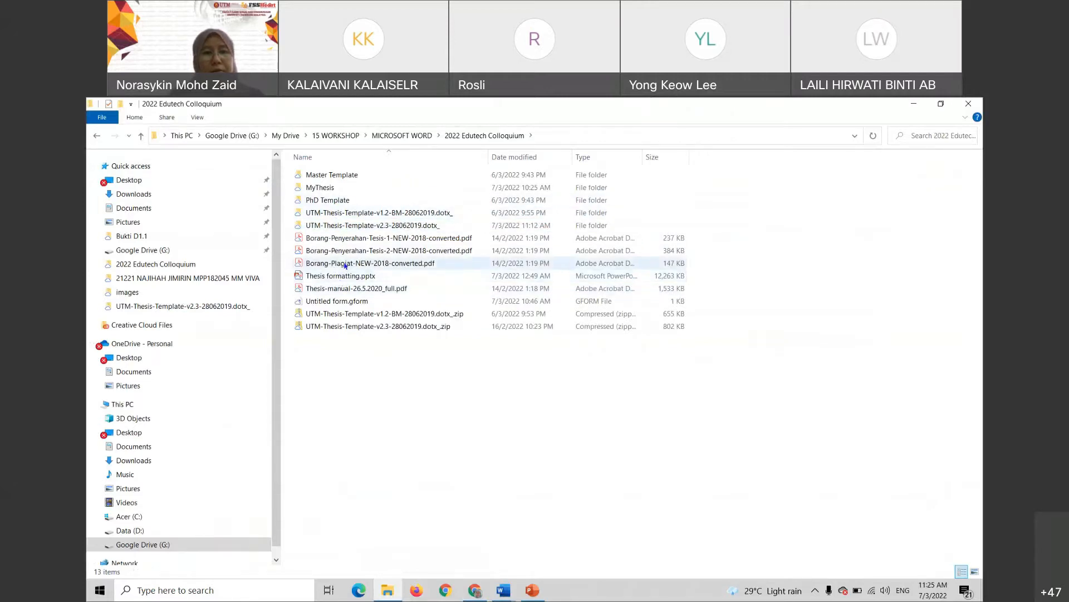
pyautogui.click(341, 290)
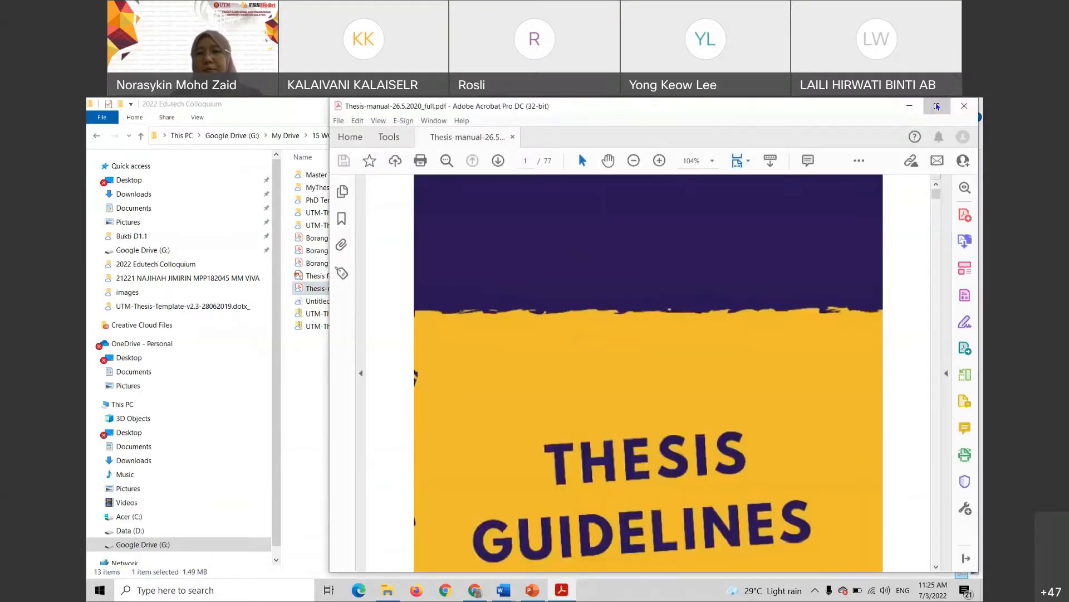
pyautogui.click(937, 105)
pyautogui.hotkey('ctrl', '0')
# Read the manual's Chapter 1 through Table 1.2, then minimize Acrobat
pyautogui.scroll(-8, 579, 345)
pyautogui.scroll(-15, 562, 358)
pyautogui.scroll(-10, 492, 442)
pyautogui.moveTo(943, 221); pyautogui.dragTo(945, 243)
pyautogui.scroll(2, 490, 301)
pyautogui.keyDown('ctrl'); pyautogui.scroll(3, 490, 336); pyautogui.keyUp('ctrl')
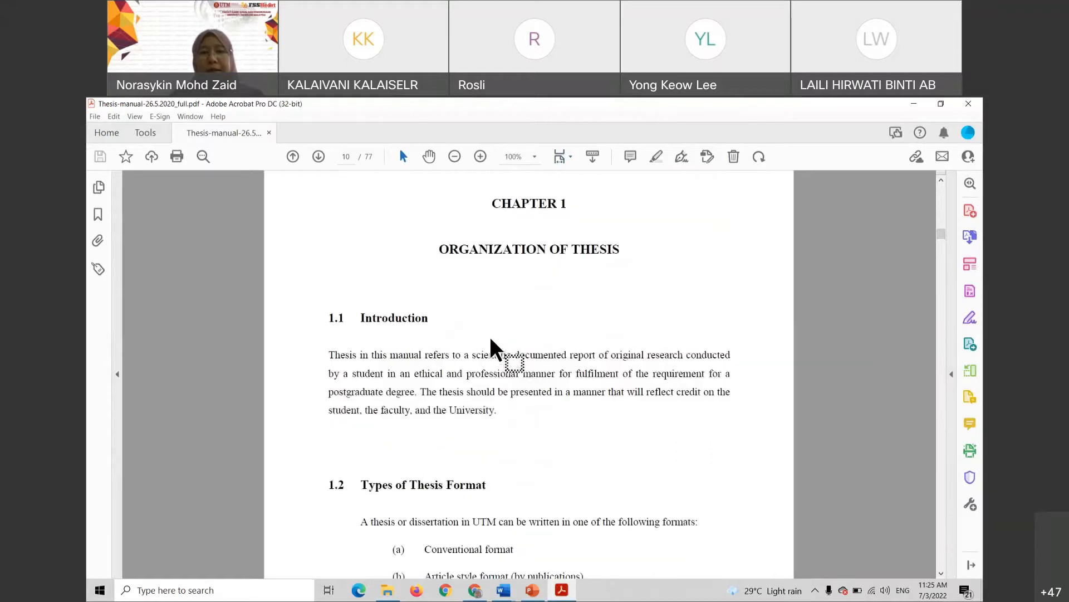
pyautogui.keyDown('ctrl'); pyautogui.scroll(1, 490, 336); pyautogui.keyUp('ctrl')
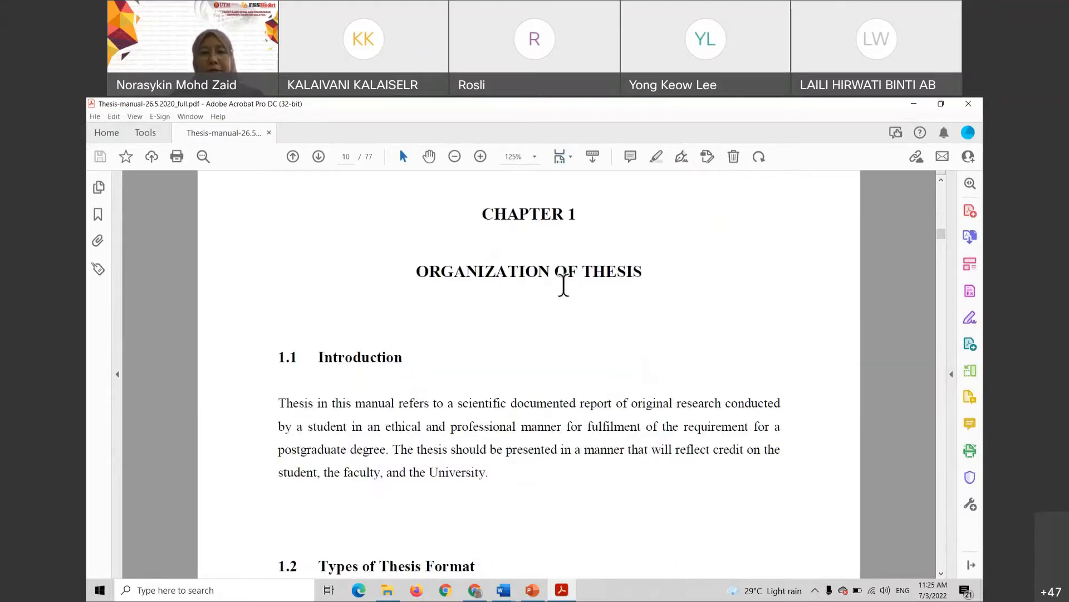
pyautogui.scroll(-5, 558, 293)
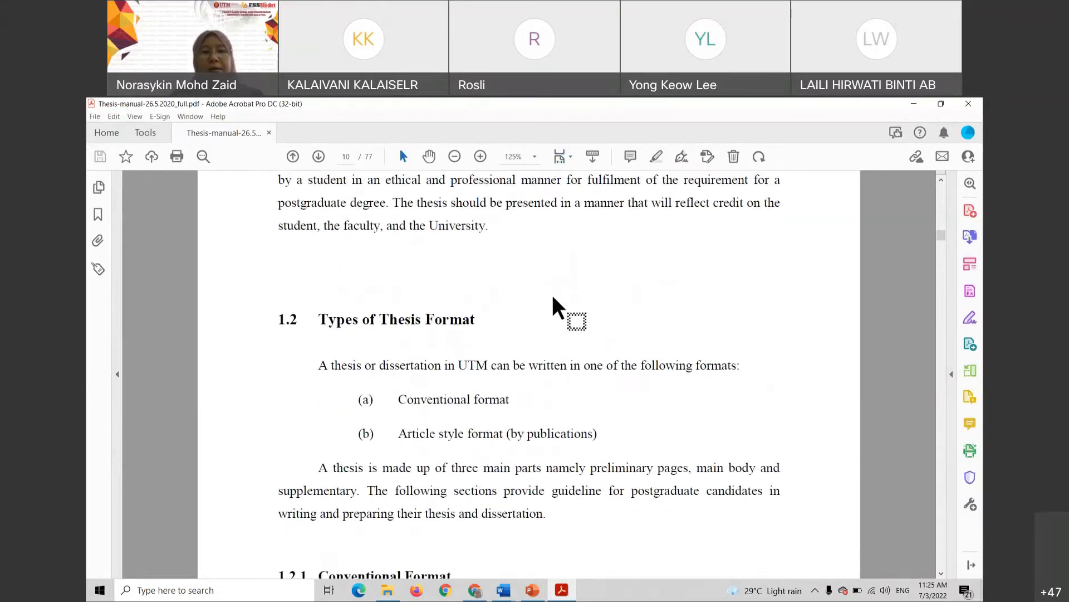
pyautogui.scroll(-2, 477, 334)
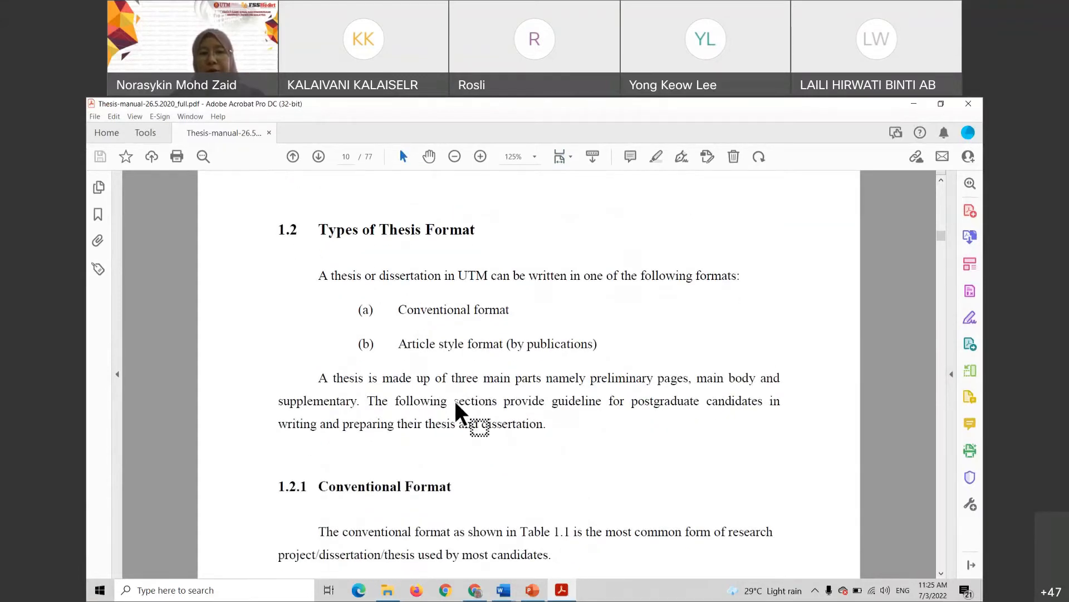
pyautogui.scroll(-2, 454, 400)
pyautogui.scroll(-6, 545, 341)
pyautogui.scroll(-15, 545, 343)
pyautogui.scroll(-4, 525, 356)
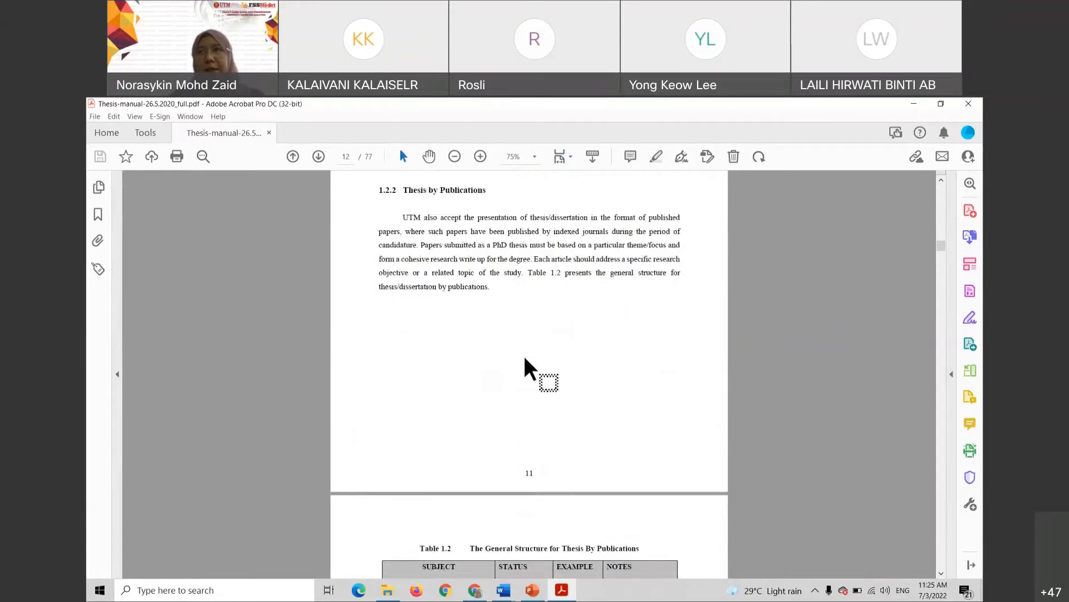
pyautogui.click(918, 107)
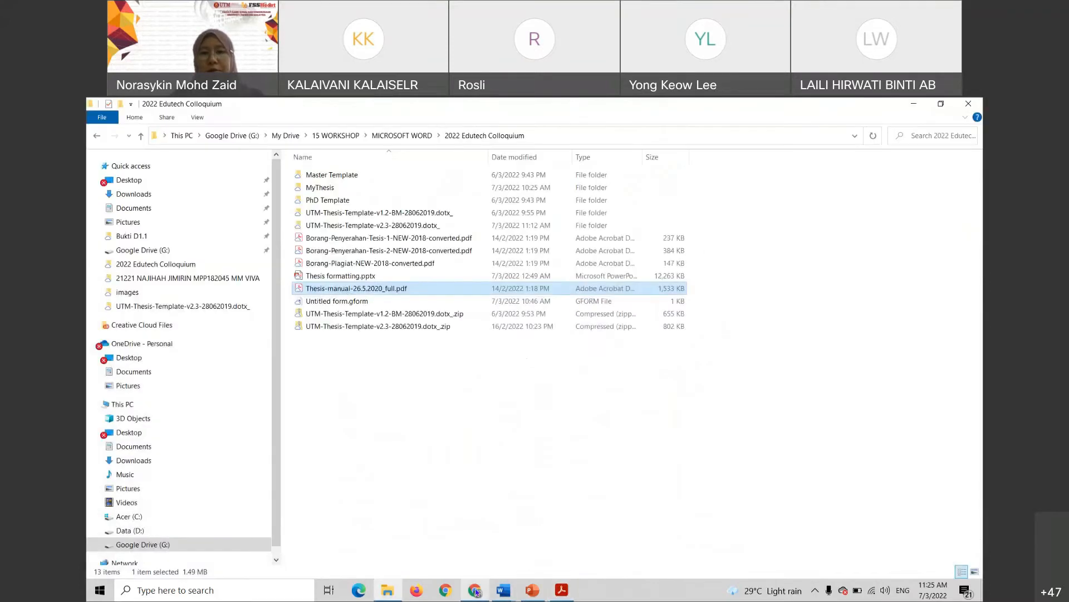
# Return to the thesis files folder and open the UTM-Thesis-Template-v2.3-28062019.dotx_ folder
pyautogui.click(917, 105)
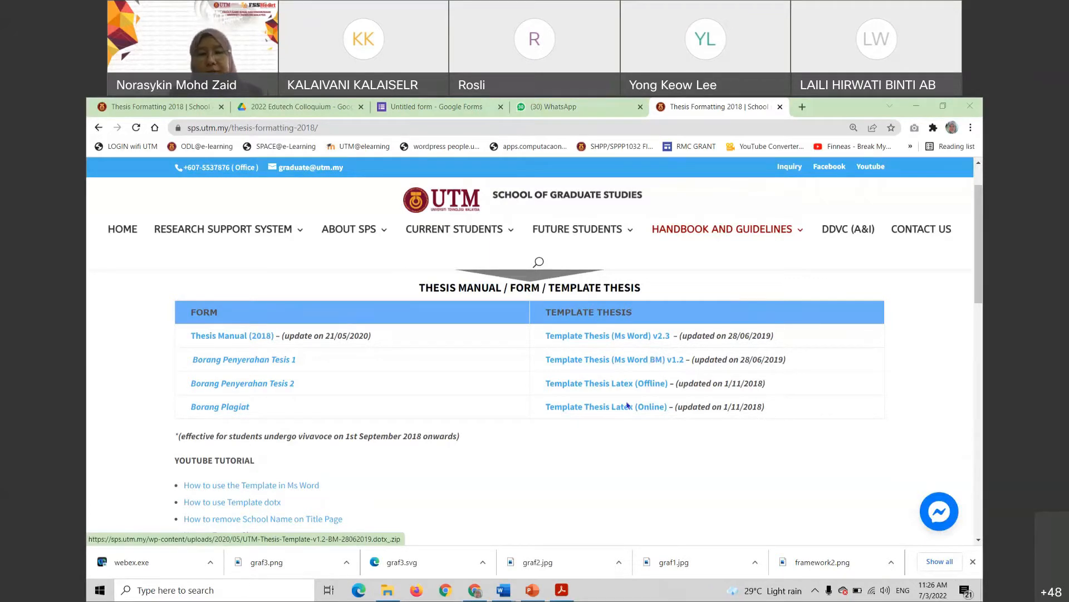
pyautogui.click(391, 591)
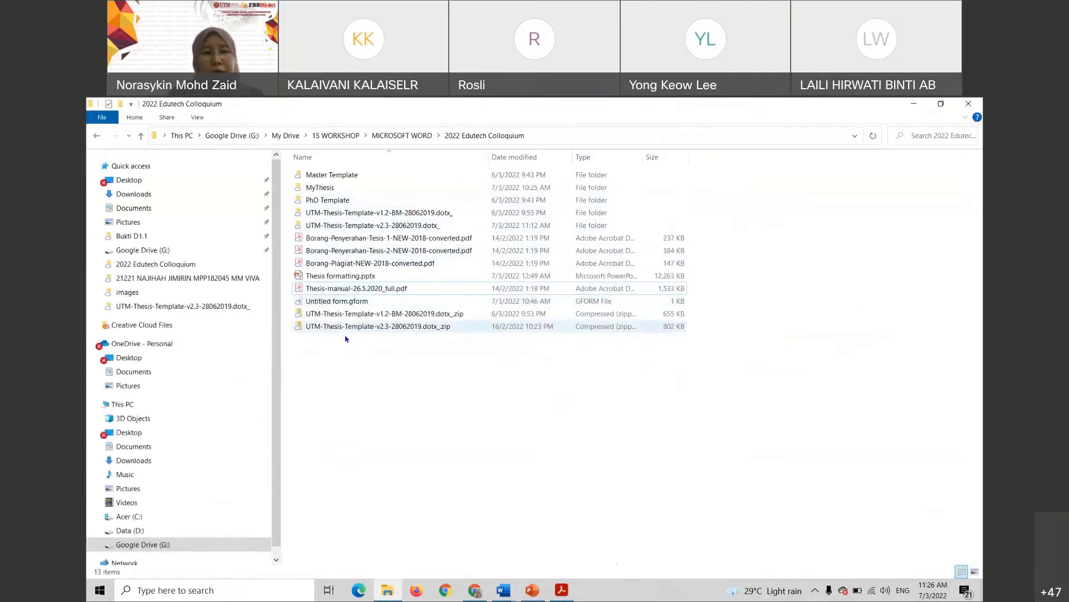
pyautogui.doubleClick(362, 226)
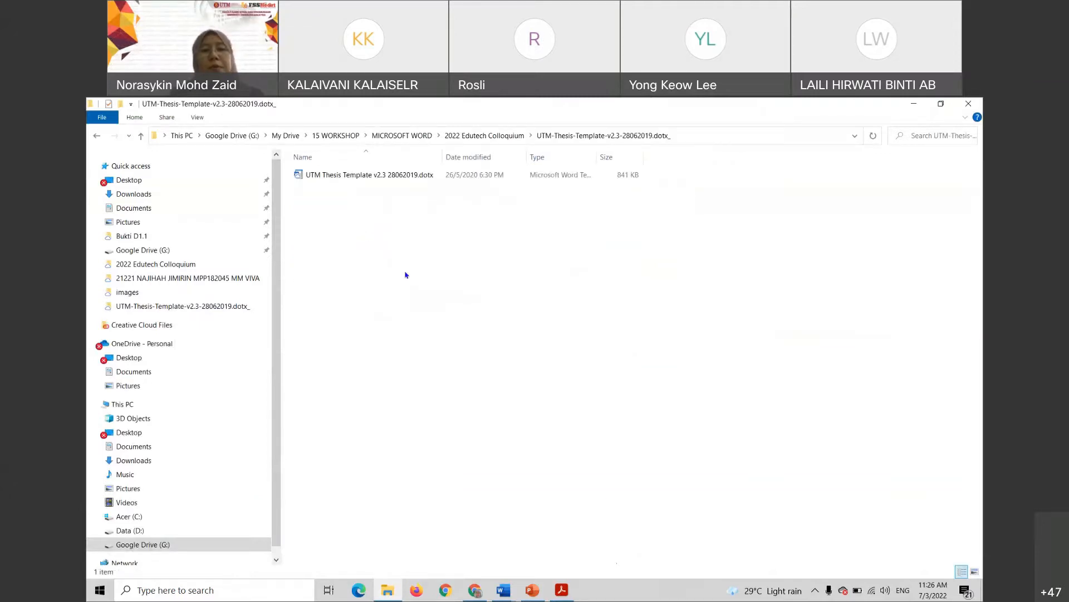
# Close Word's Document2 without saving, leaving Document1 in front
pyautogui.click(504, 590)
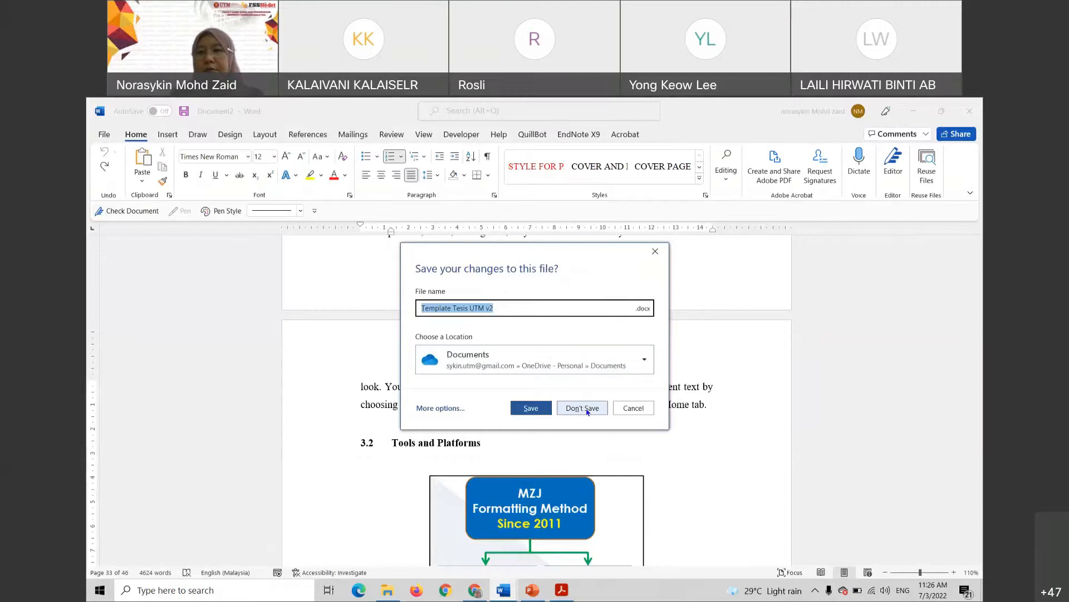
pyautogui.click(585, 409)
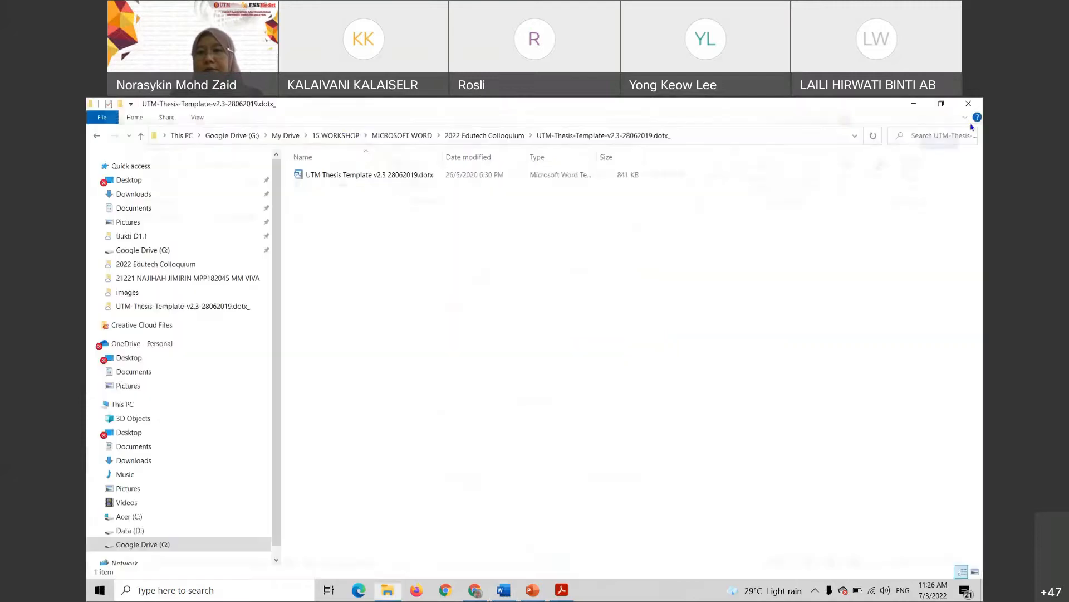
pyautogui.click(503, 592)
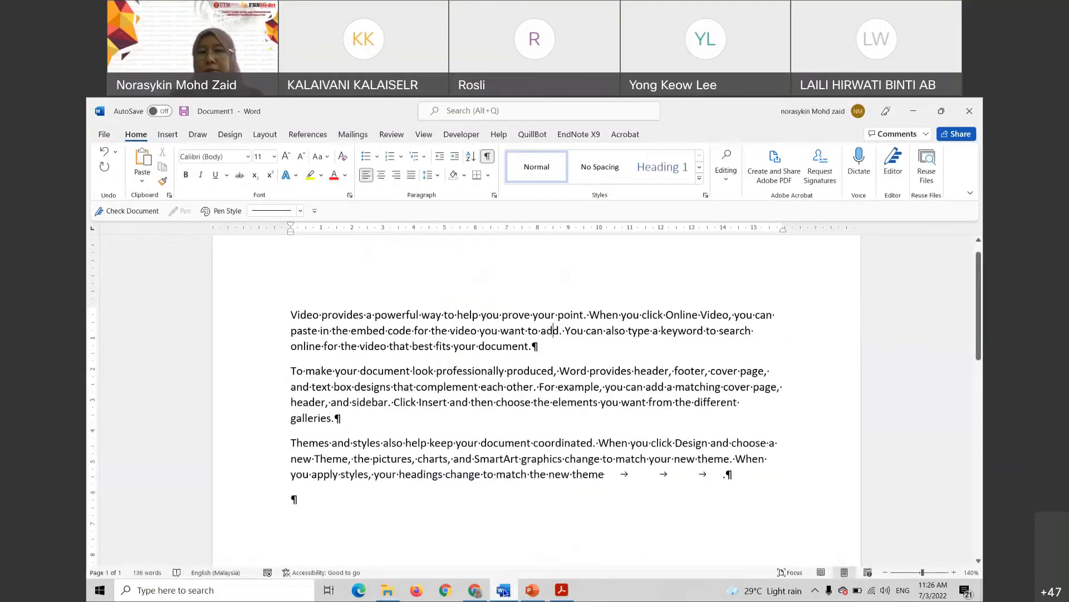
# Discard Document1 without saving and return to the template folder window
pyautogui.click(970, 111)
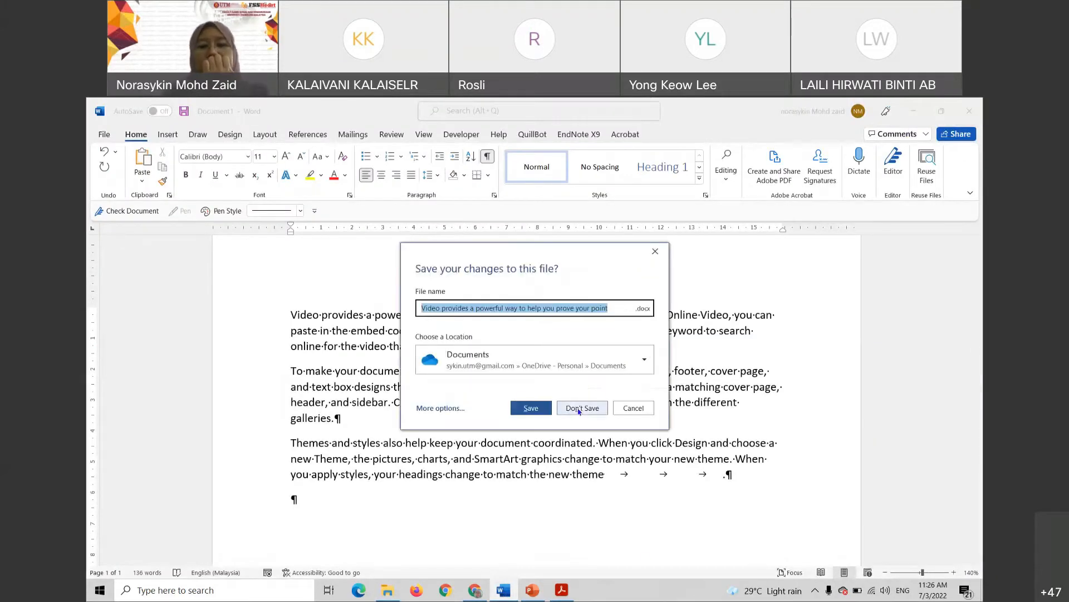
pyautogui.click(585, 407)
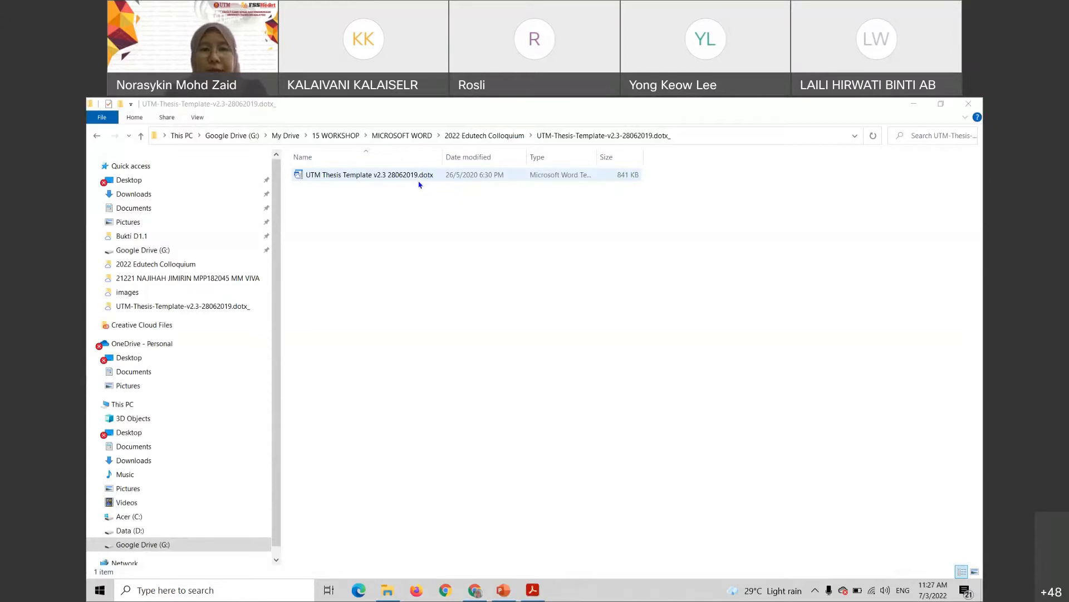
pyautogui.click(384, 195)
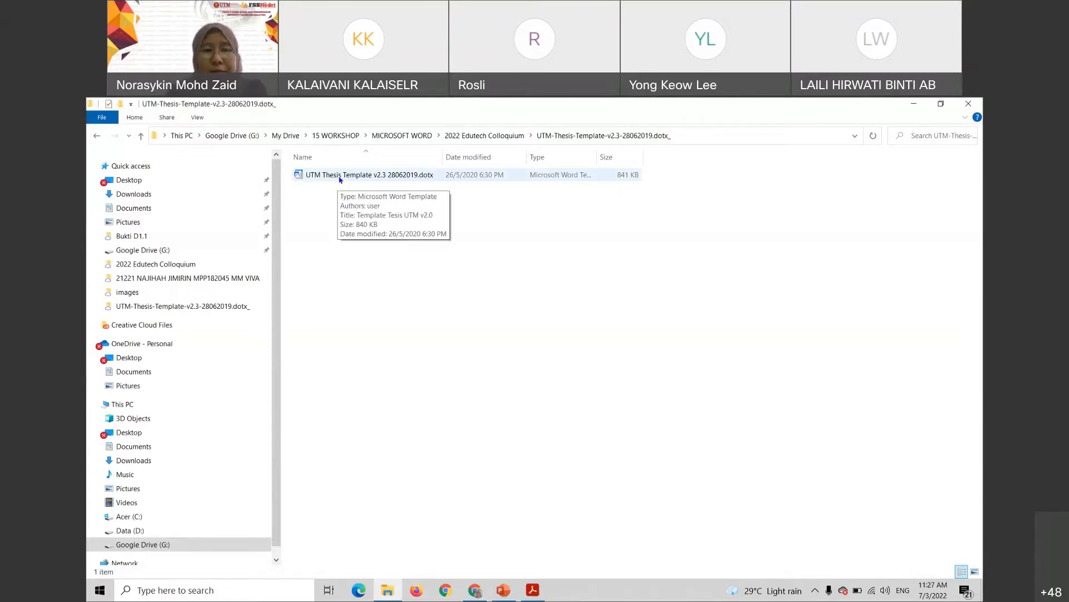
# Create a new document from UTM Thesis Template v2.3 28062019.dotx
pyautogui.doubleClick(340, 176)
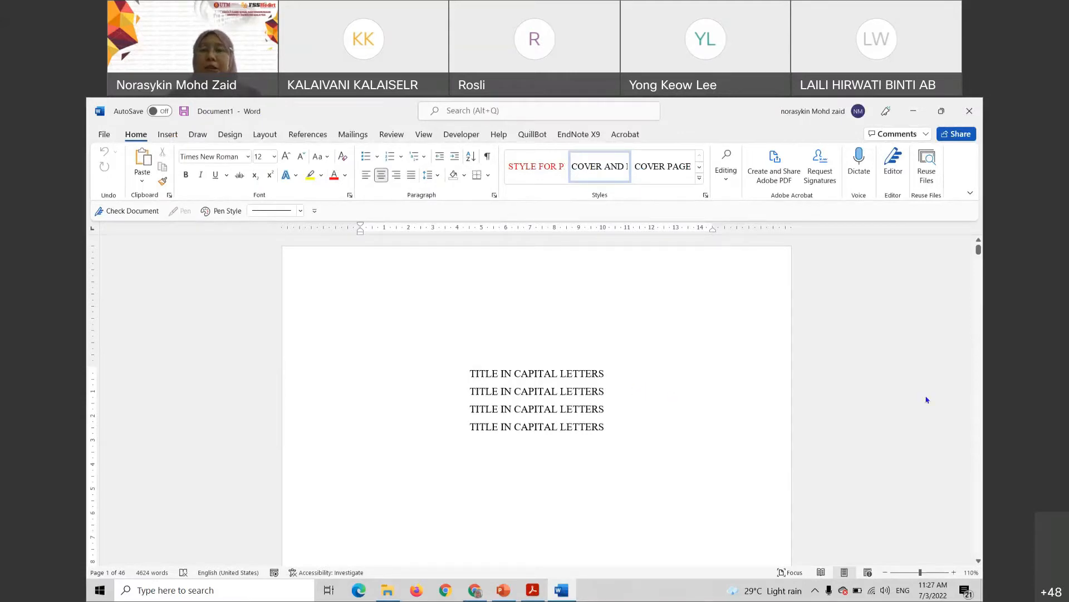
pyautogui.moveTo(979, 249); pyautogui.dragTo(981, 285)
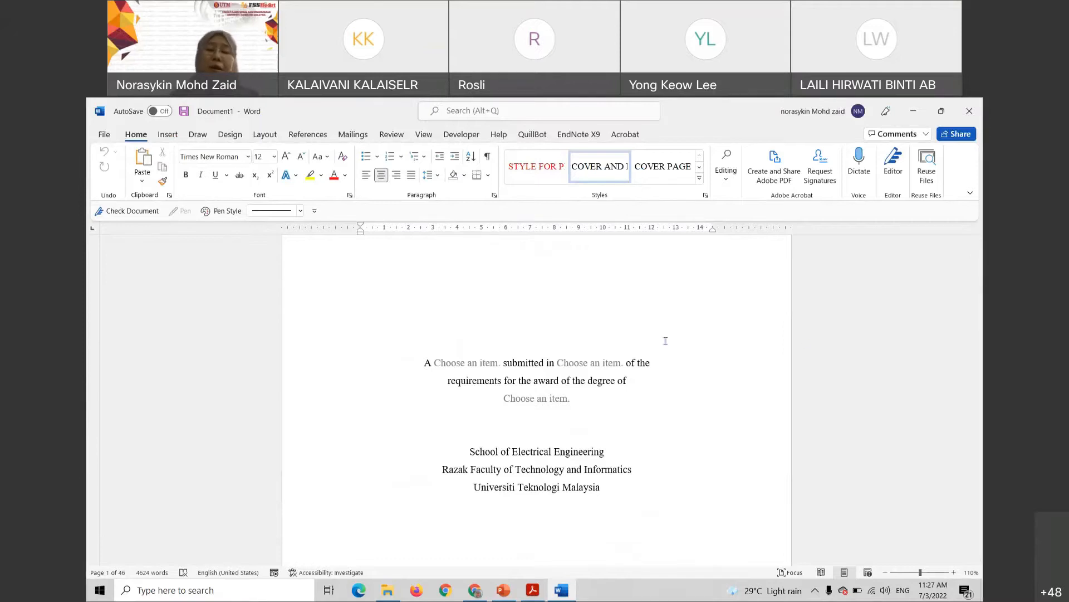
pyautogui.scroll(-10, 537, 430)
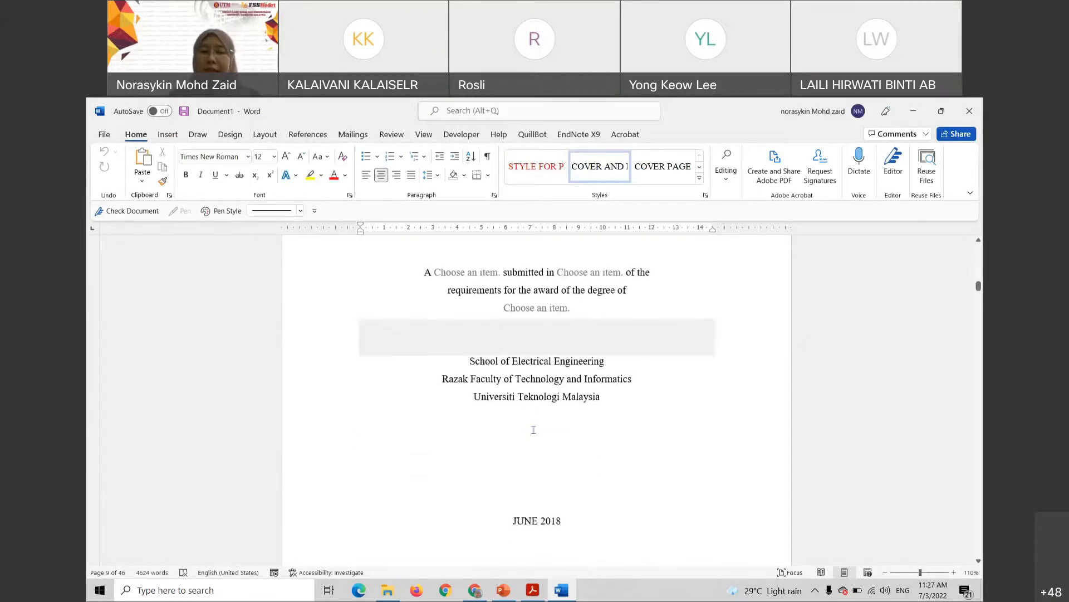
pyautogui.scroll(-5, 537, 413)
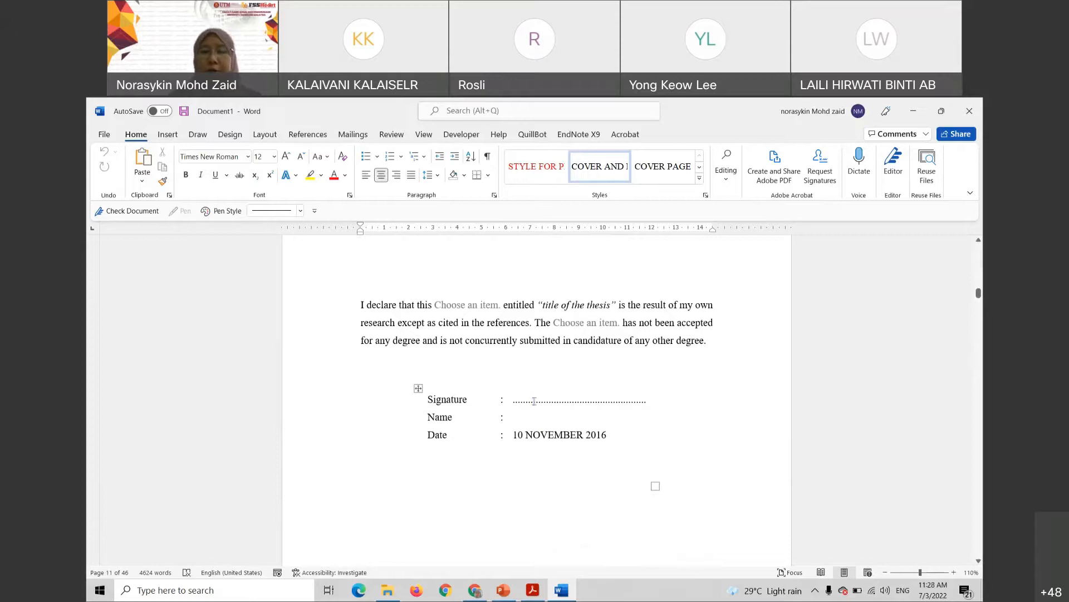
pyautogui.scroll(-3, 532, 390)
pyautogui.scroll(15, 529, 367)
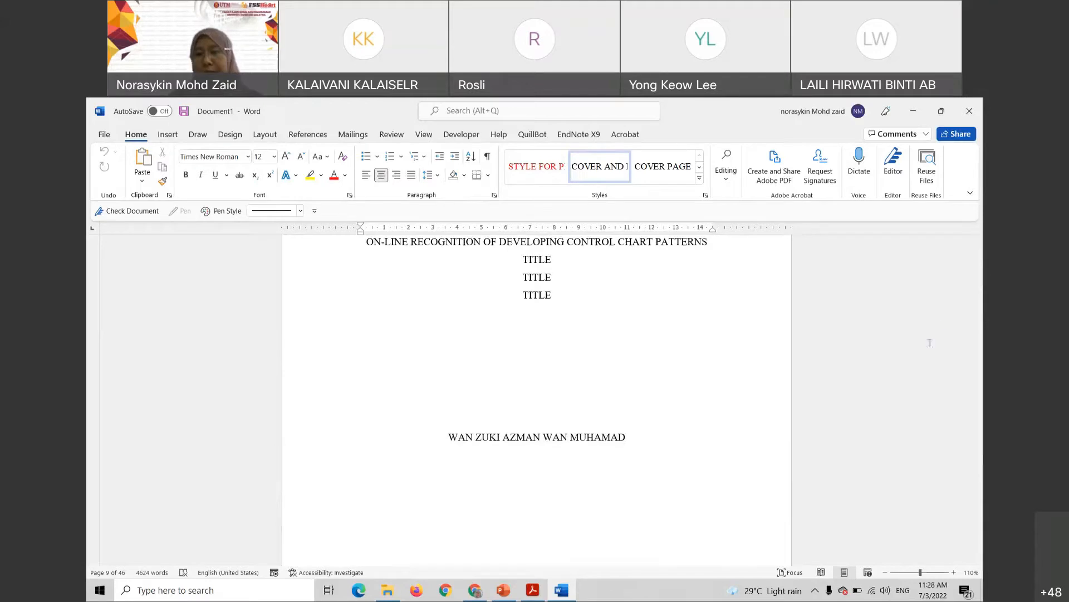
pyautogui.scroll(10, 533, 370)
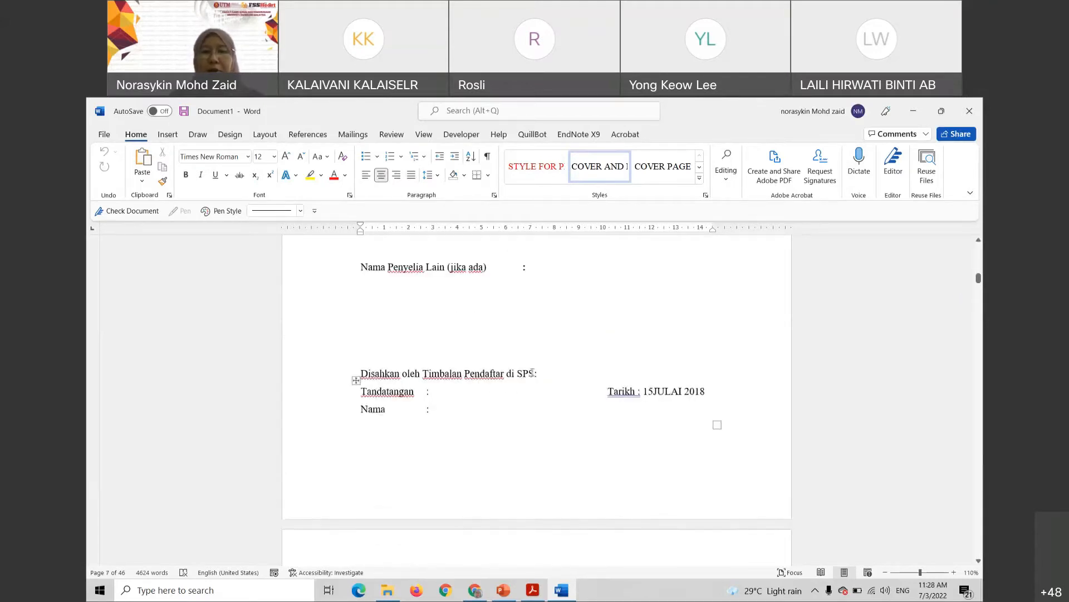
pyautogui.scroll(15, 532, 372)
pyautogui.scroll(15, 482, 352)
pyautogui.scroll(6, 500, 336)
pyautogui.scroll(3, 979, 256)
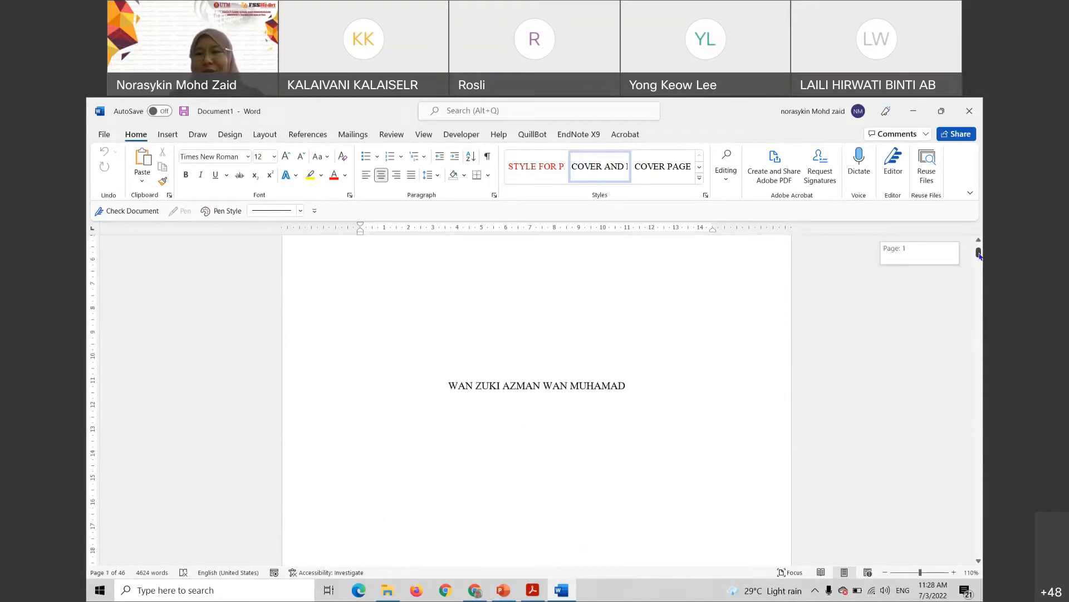
# Overwrite the cover page's sample author name line with the student's full name
pyautogui.click(454, 385)
pyautogui.moveTo(453, 386); pyautogui.dragTo(616, 388)
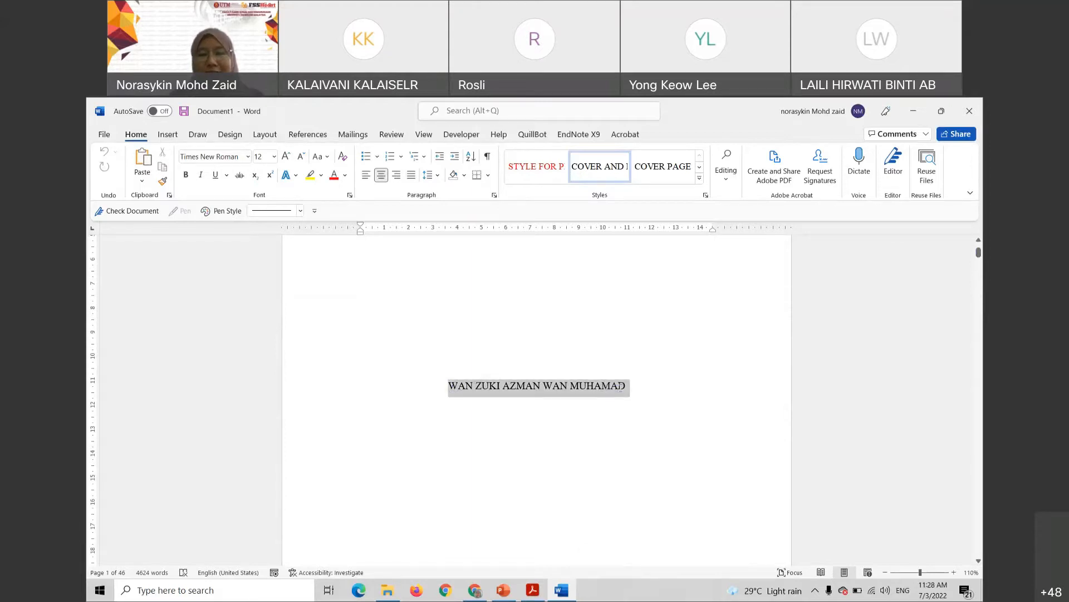
pyautogui.scroll(-6, 628, 420)
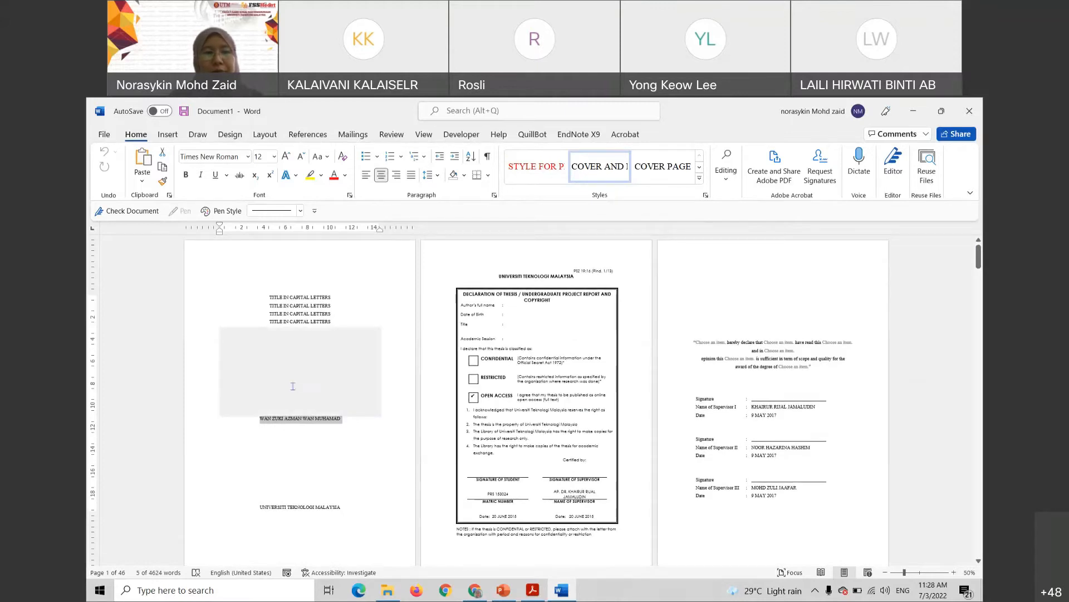
pyautogui.scroll(7, 292, 385)
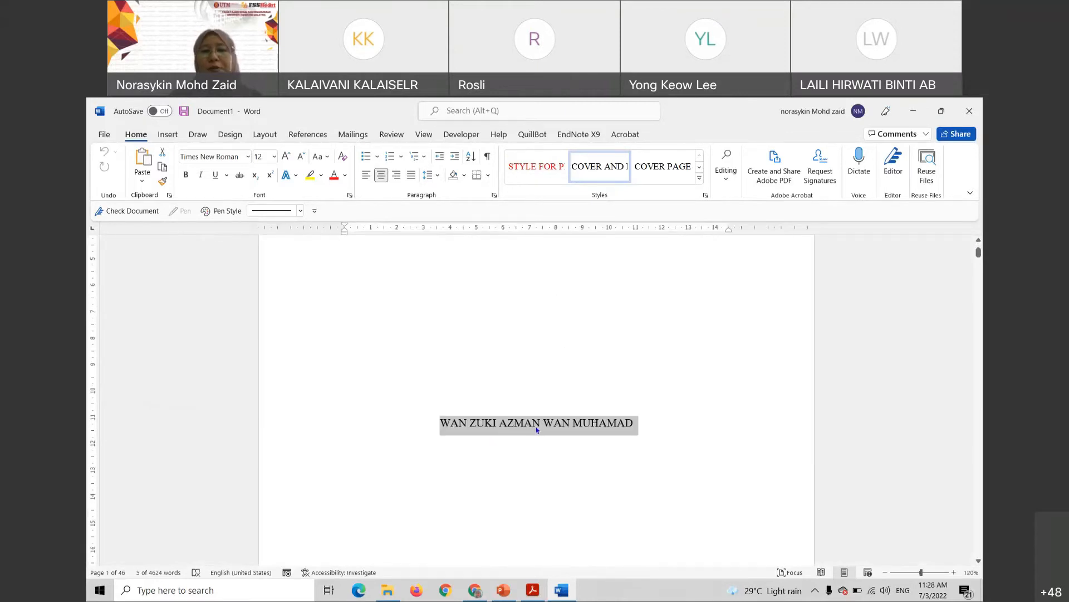
pyautogui.click(457, 422)
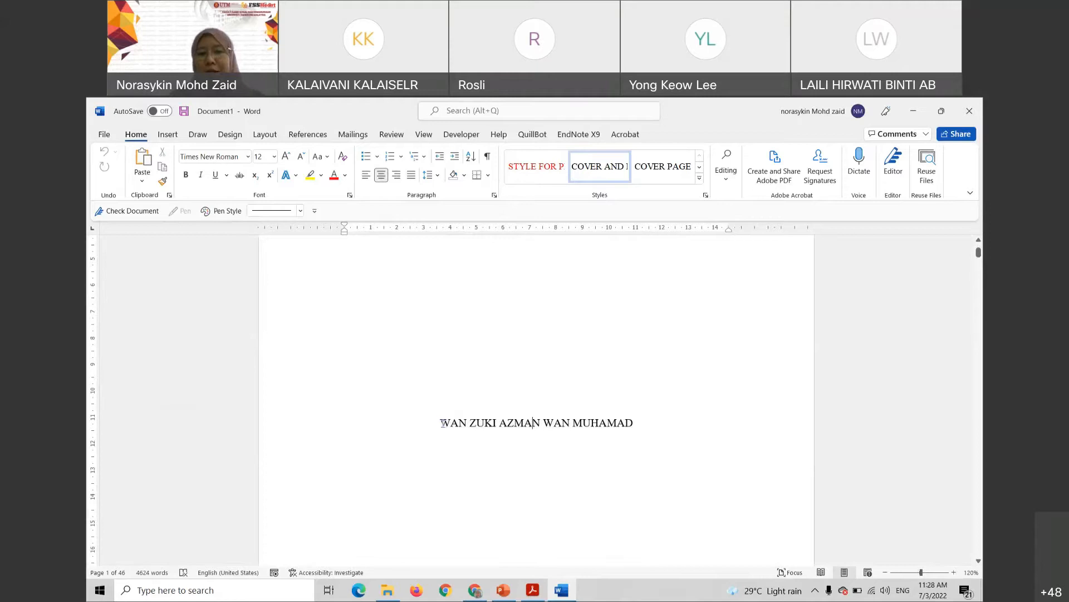
pyautogui.tripleClick(640, 426)
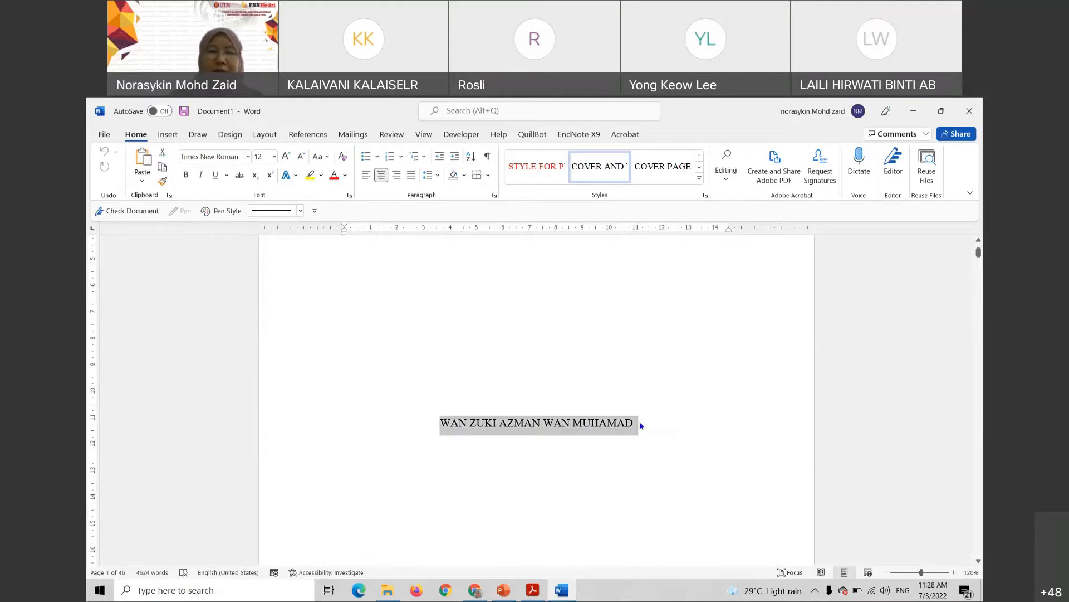
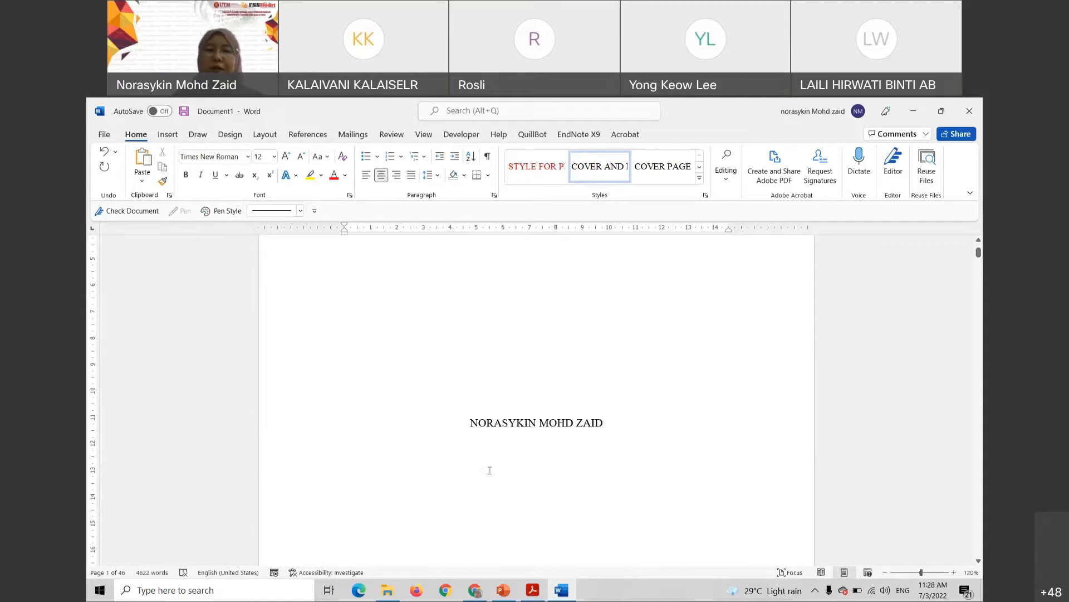
# Overwrite the Acknowledgement text with test characters, then undo back to the original paragraphs
pyautogui.scroll(-3, 528, 398)
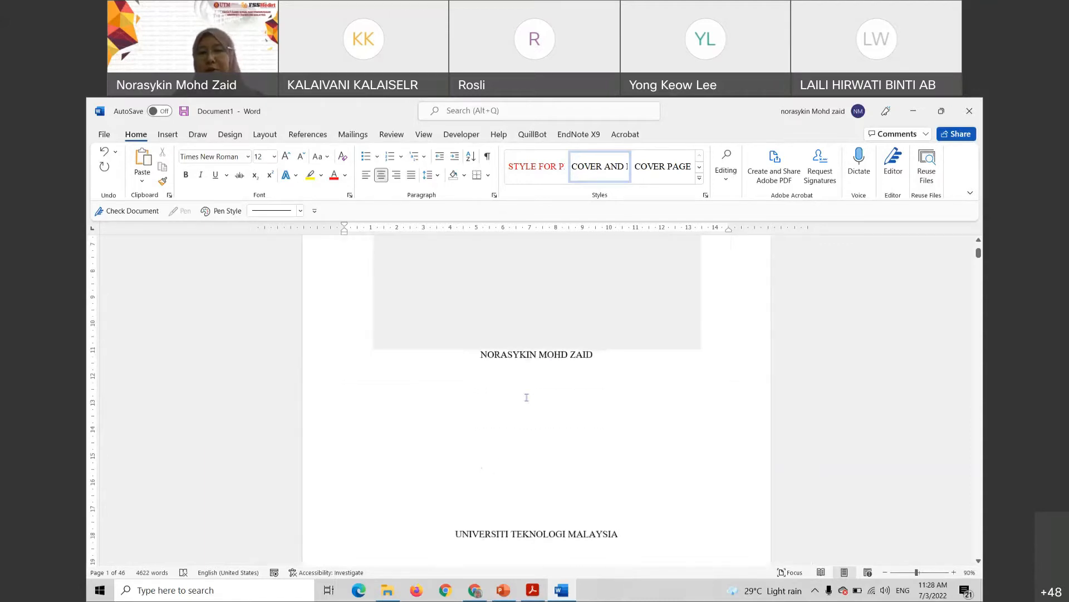
pyautogui.scroll(-8, 556, 411)
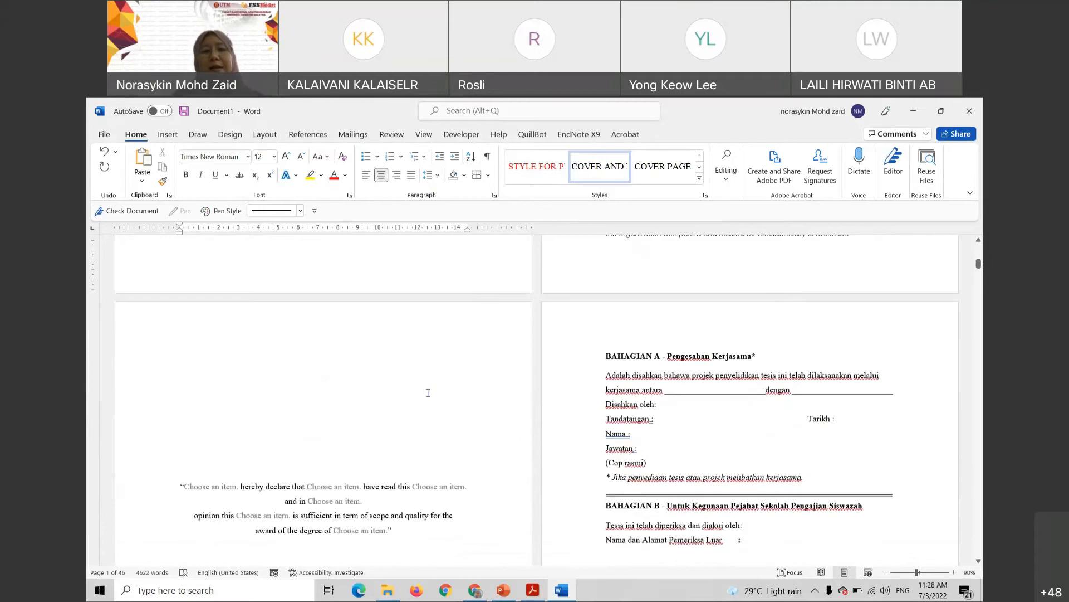
pyautogui.scroll(-10, 431, 417)
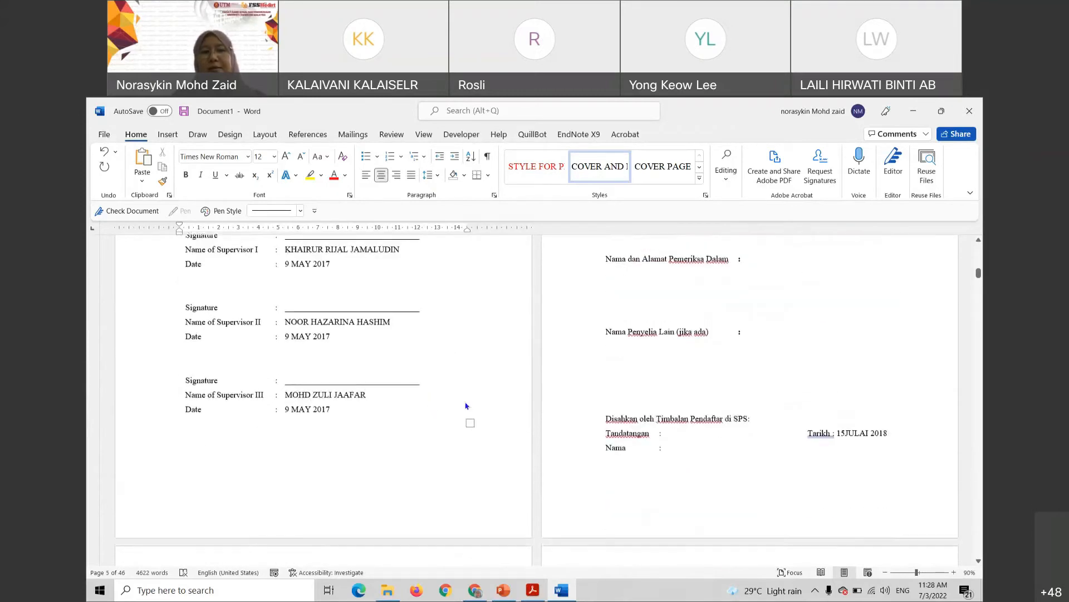
pyautogui.scroll(-10, 479, 394)
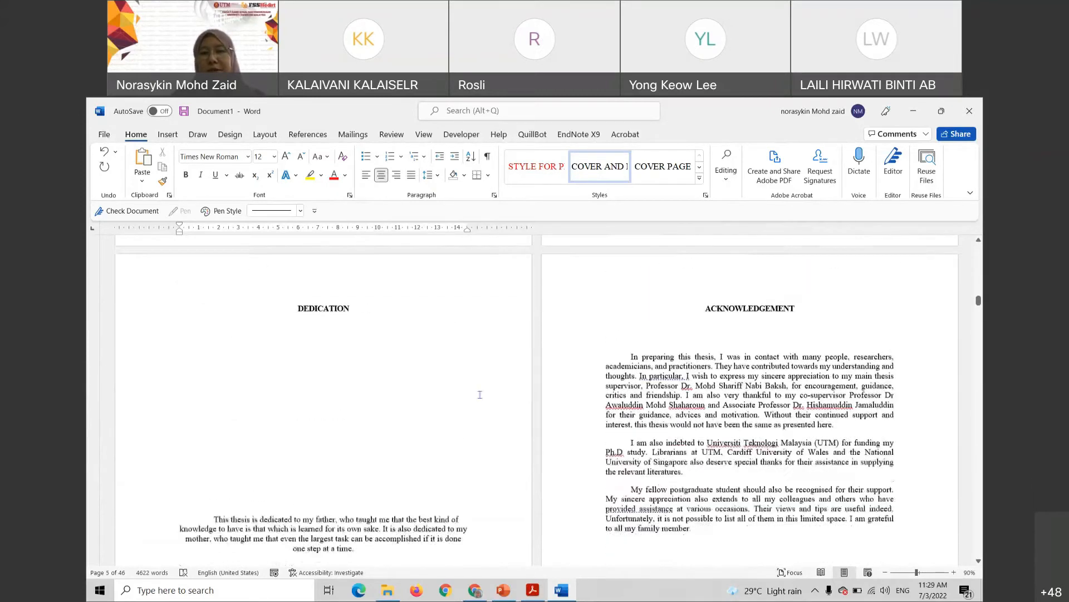
pyautogui.scroll(1, 642, 341)
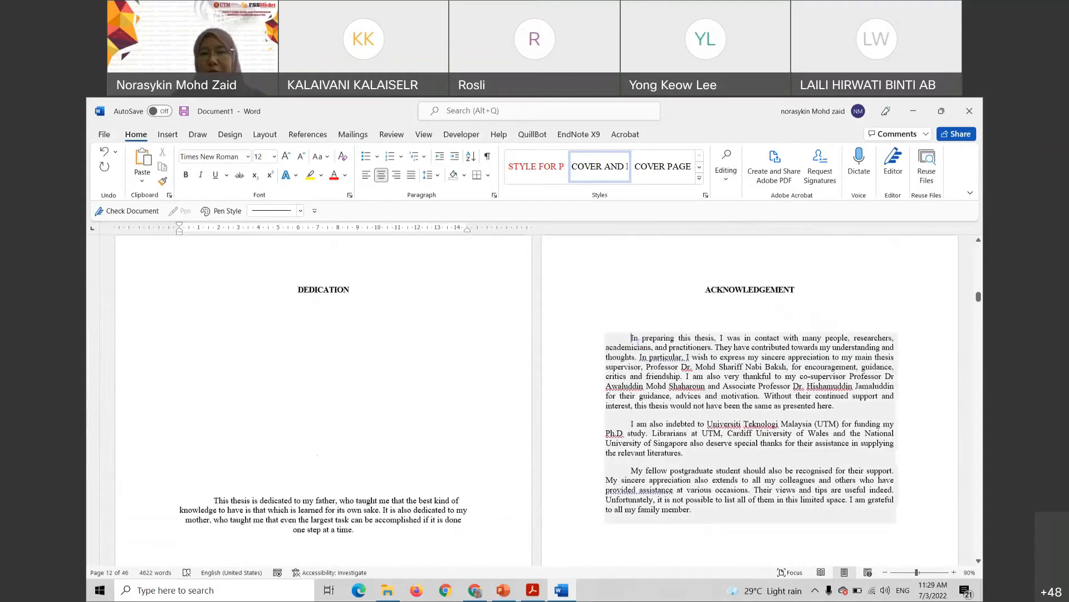
pyautogui.moveTo(632, 338); pyautogui.dragTo(693, 510)
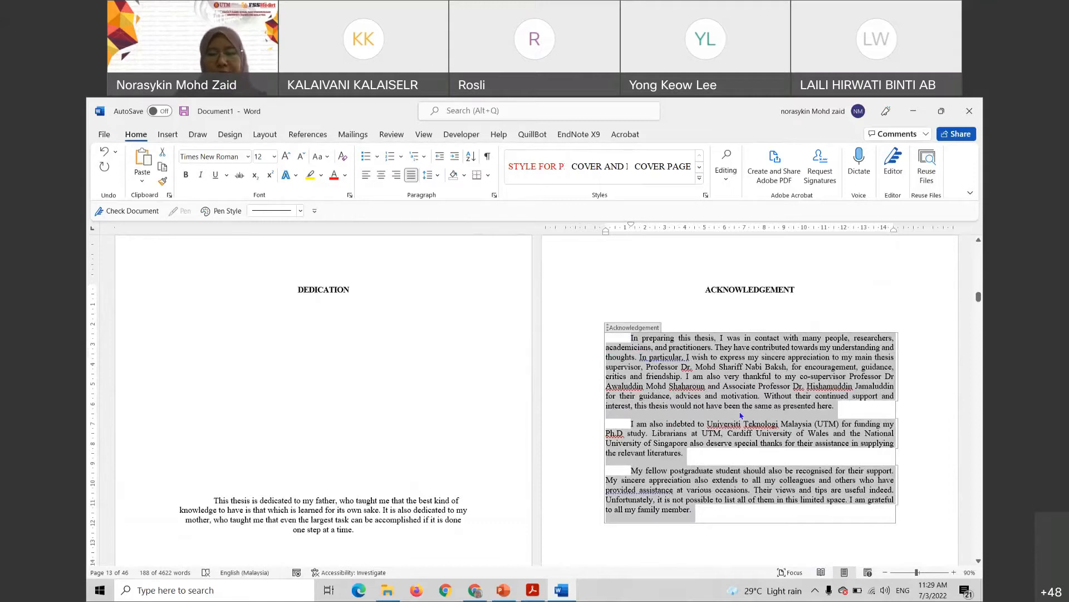
pyautogui.write('jskskfksfksdk')
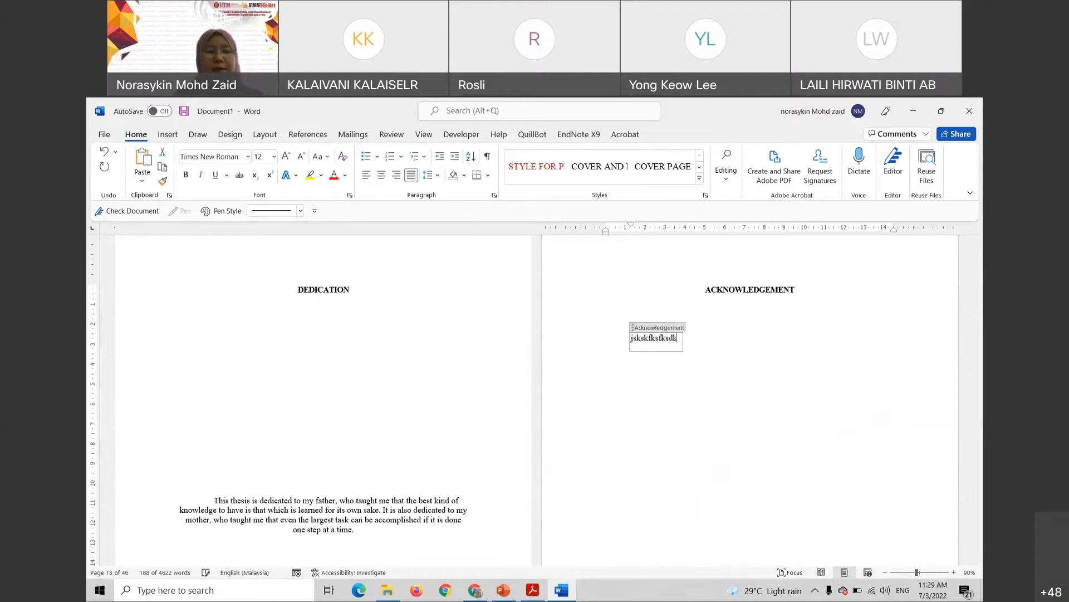
pyautogui.hotkey('ctrl', 'z')
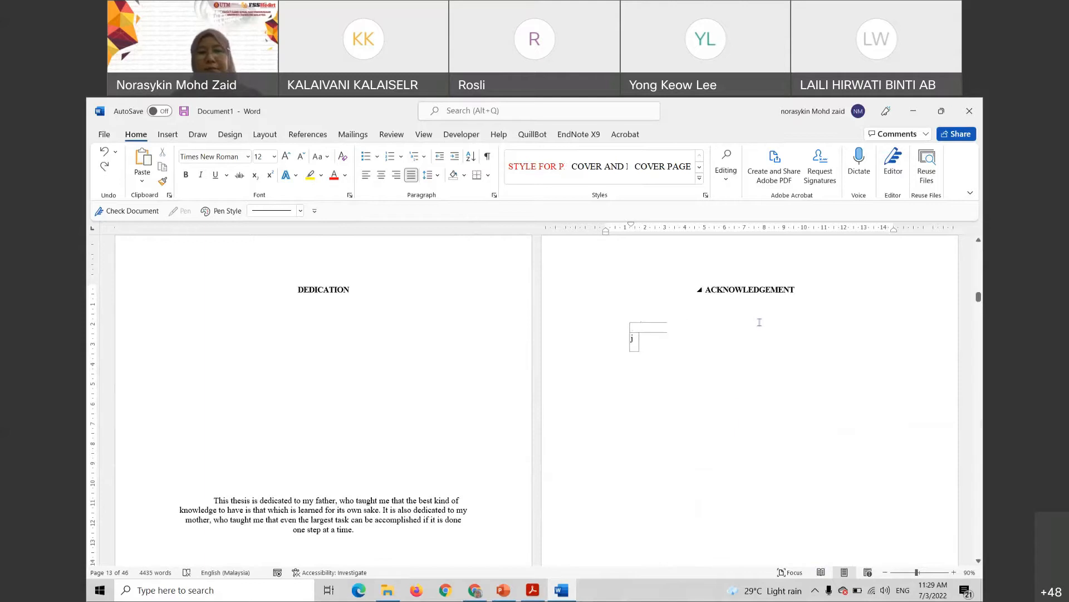
pyautogui.hotkey('ctrl', 'z')
# Close the thesis template document, choosing not to save changes
pyautogui.click(648, 269)
pyautogui.scroll(-8, 686, 305)
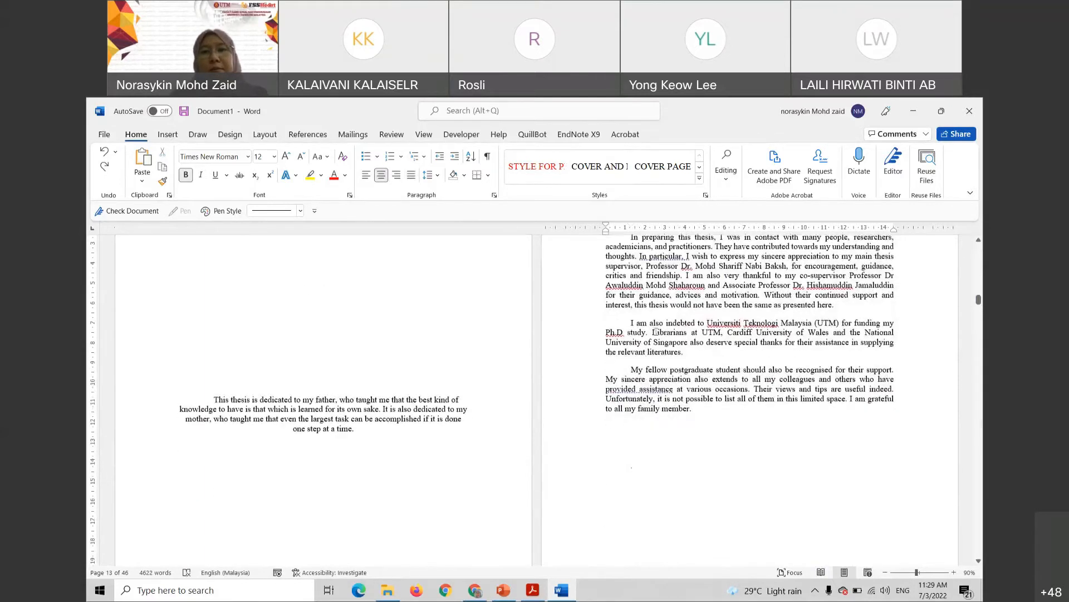
pyautogui.scroll(10, 686, 305)
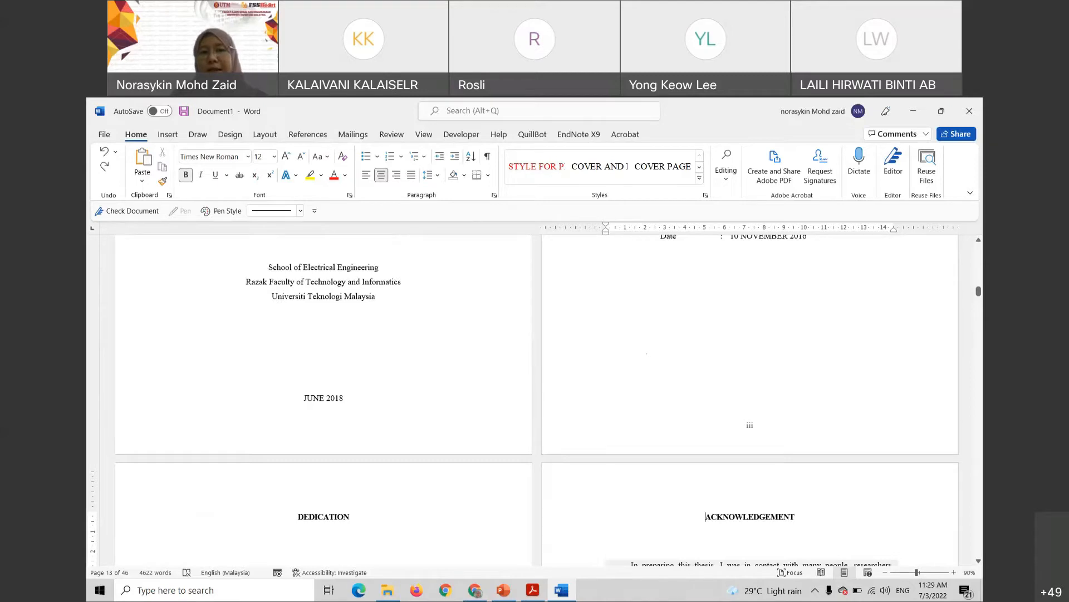
pyautogui.scroll(5, 646, 356)
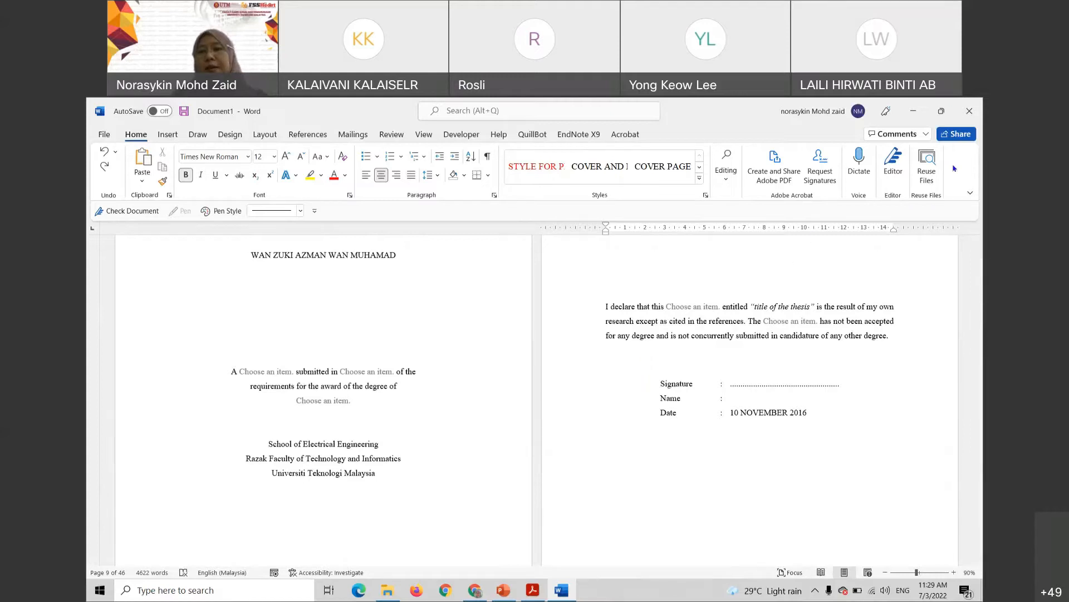
pyautogui.click(968, 110)
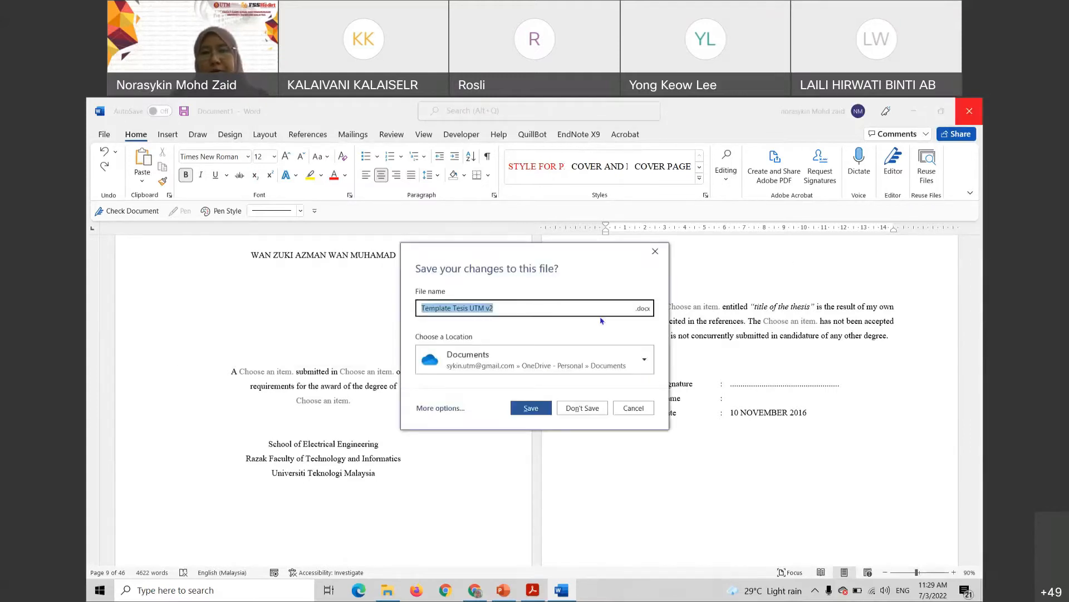
pyautogui.click(581, 408)
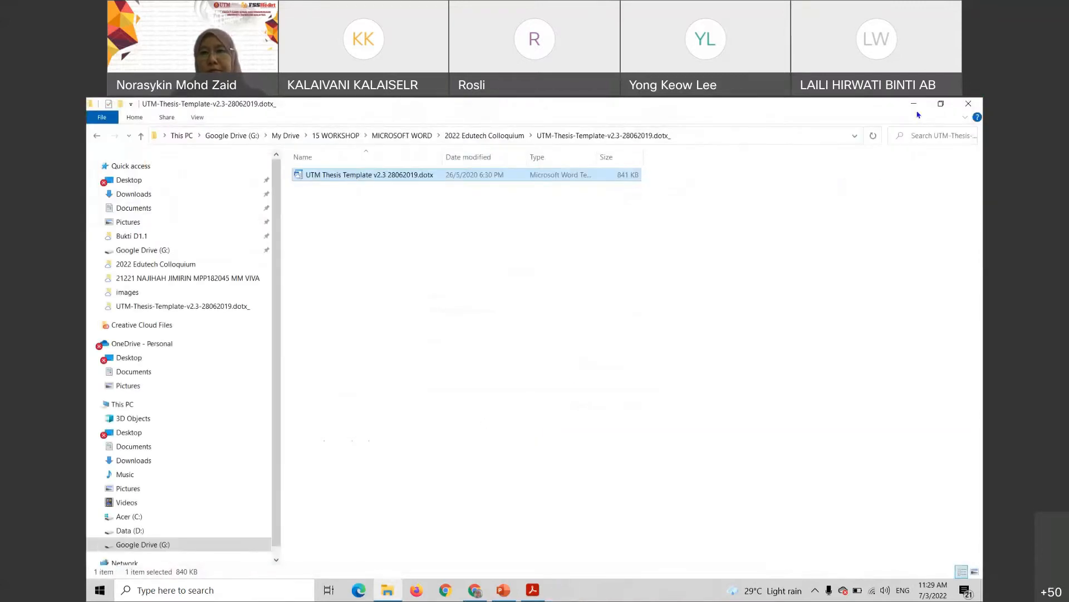
# Go up to 2022 Edutech Colloquium and open MyThesis, which holds only an images folder
pyautogui.click(141, 136)
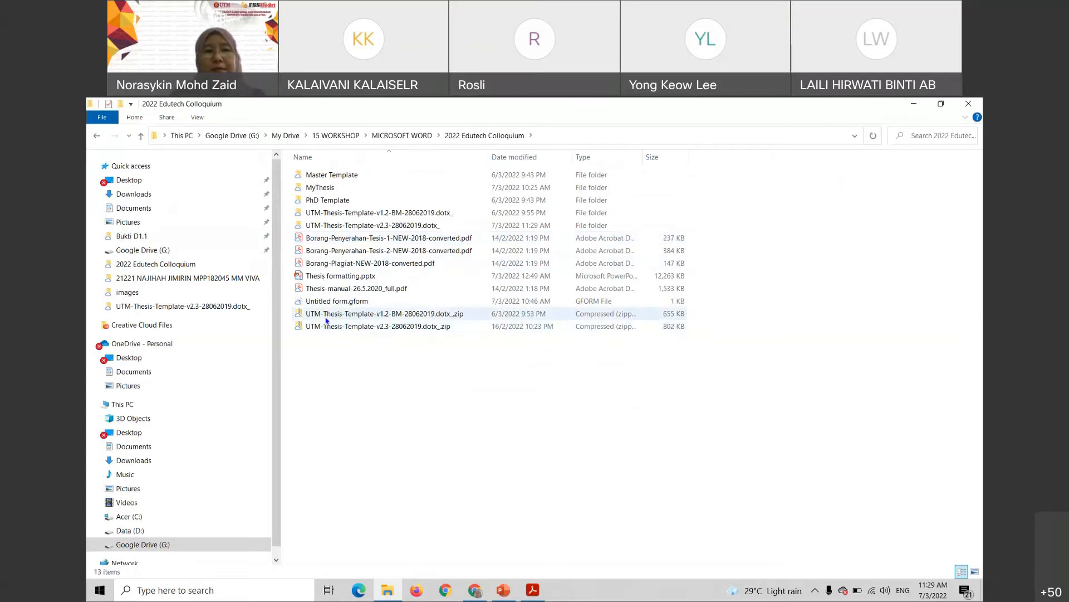
pyautogui.click(315, 192)
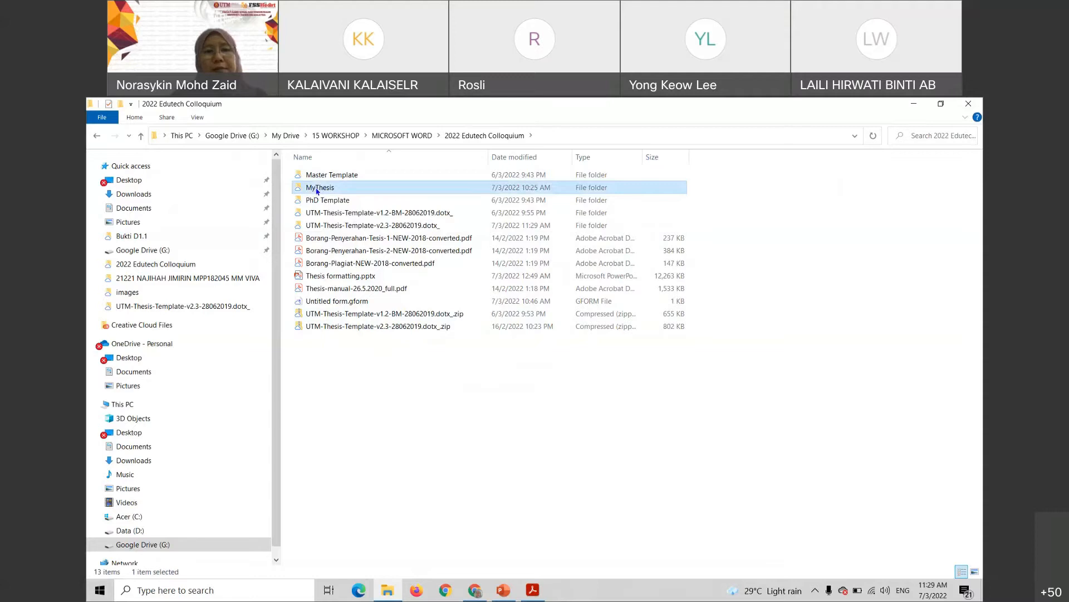
pyautogui.doubleClick(317, 189)
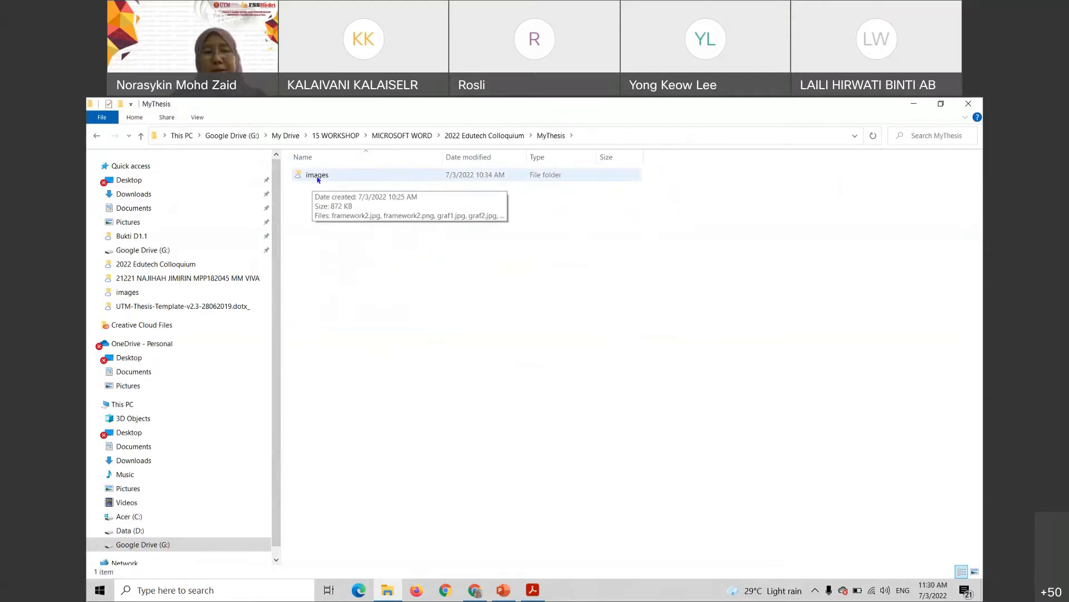
pyautogui.click(317, 177)
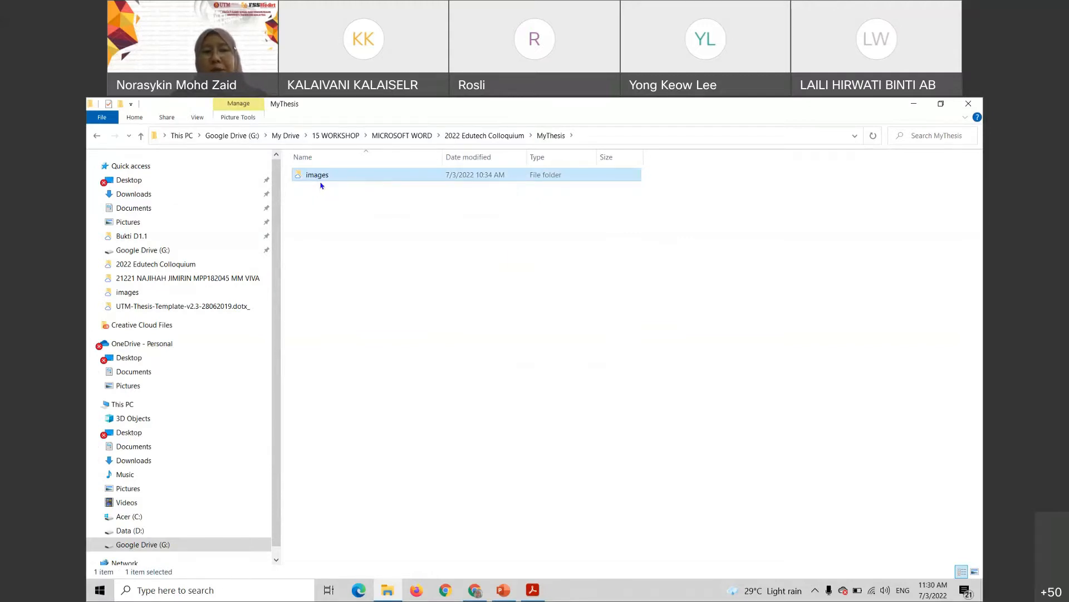
pyautogui.click(330, 232)
pyautogui.rightClick(498, 409)
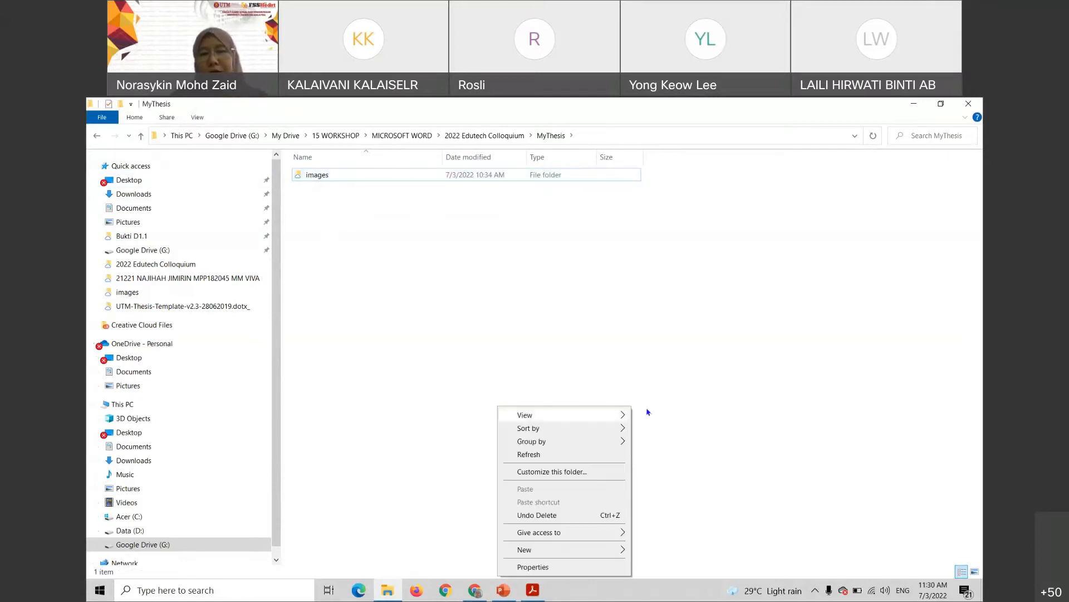
pyautogui.click(672, 372)
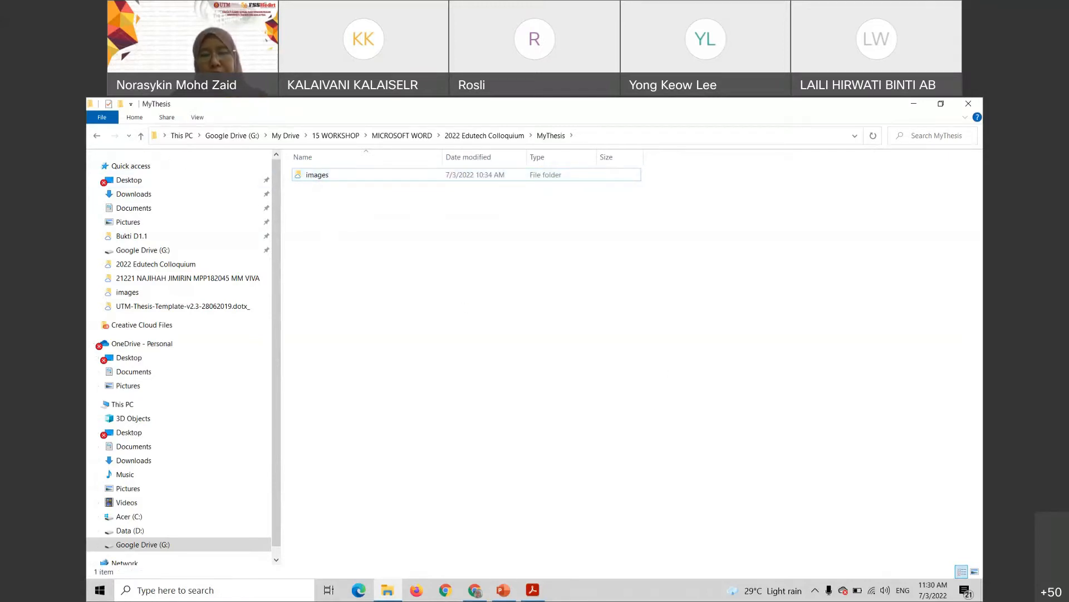
pyautogui.click(269, 595)
# Launch Word from a Windows search for 'word' and create a blank document
pyautogui.write('word')
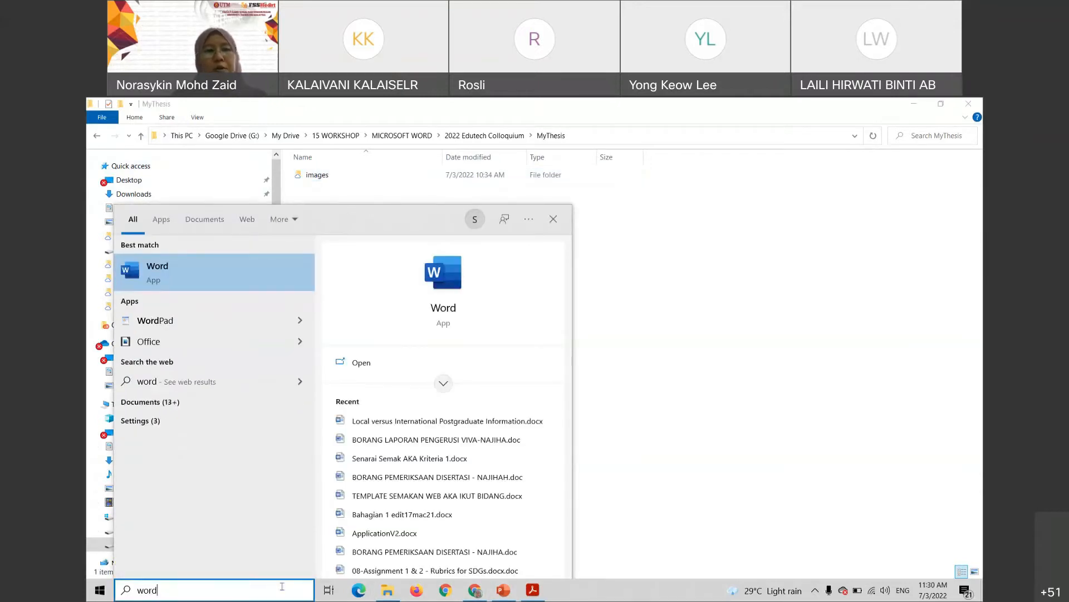
pyautogui.press('Return')
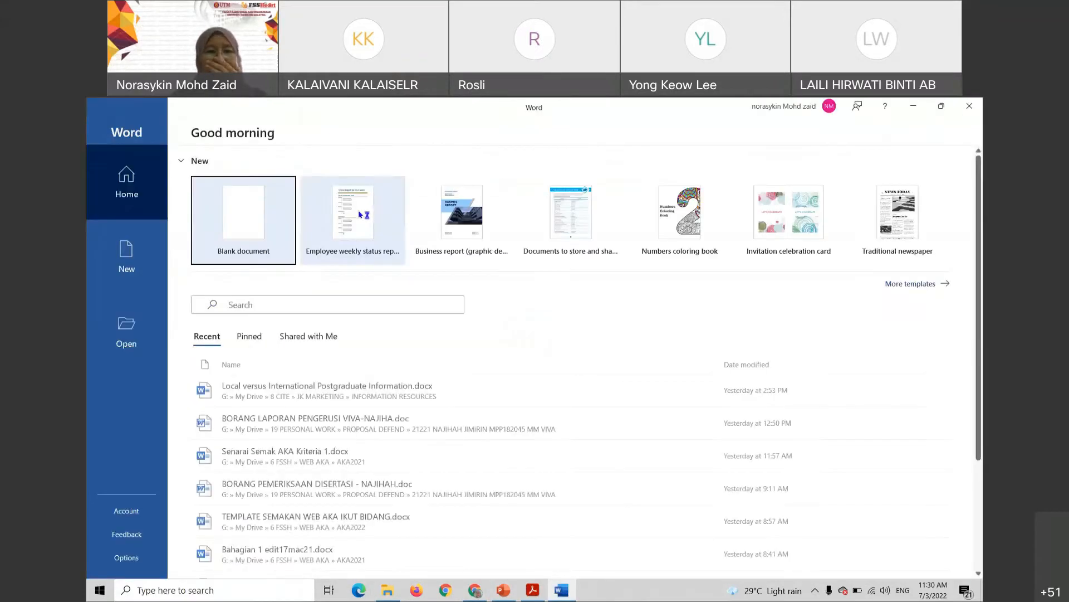
pyautogui.click(254, 210)
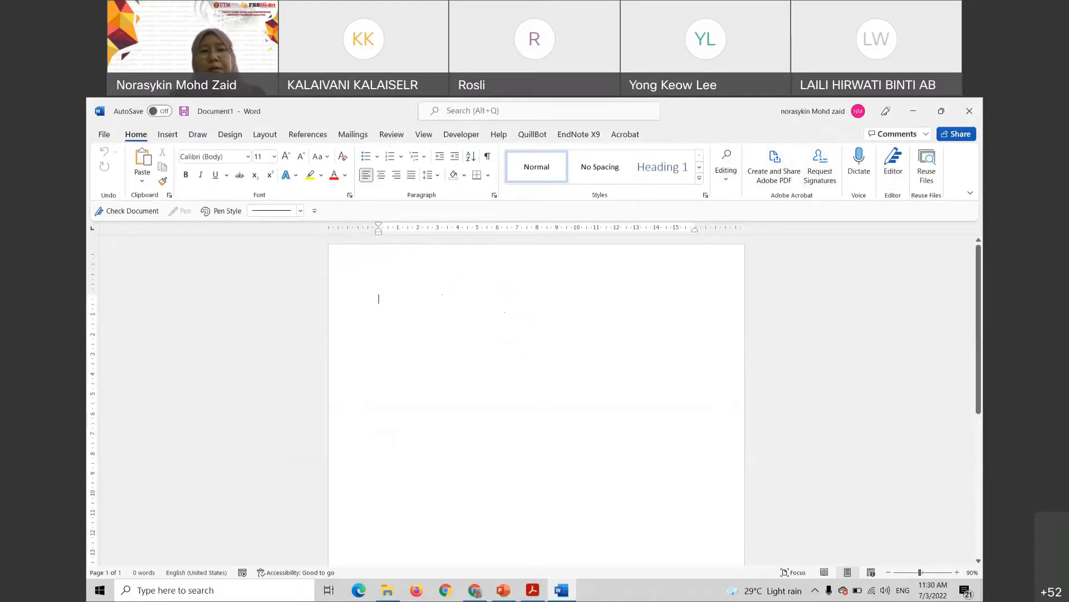
pyautogui.click(456, 137)
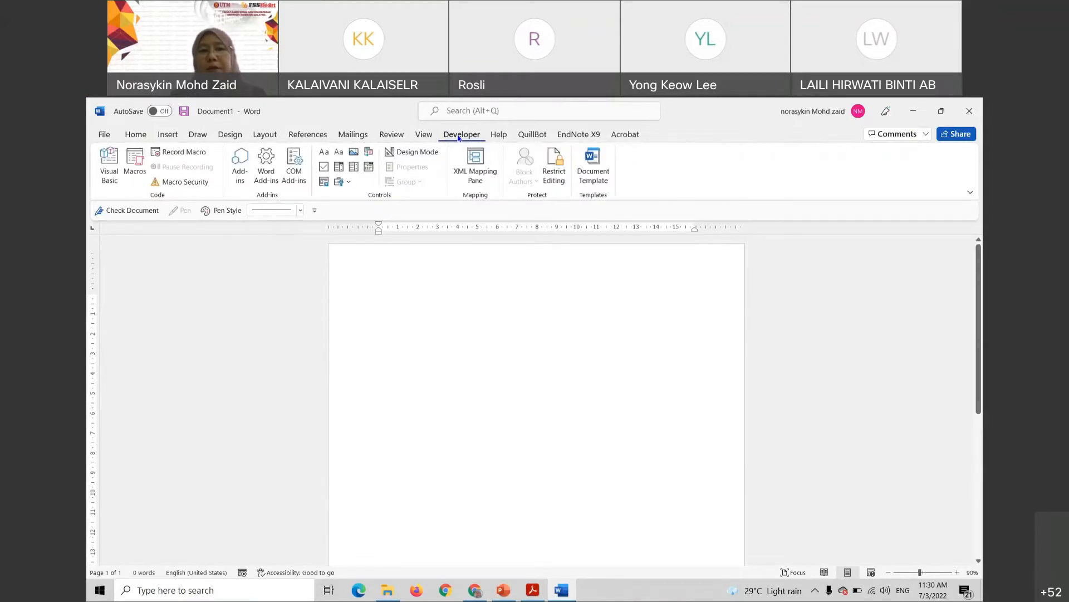
pyautogui.click(136, 139)
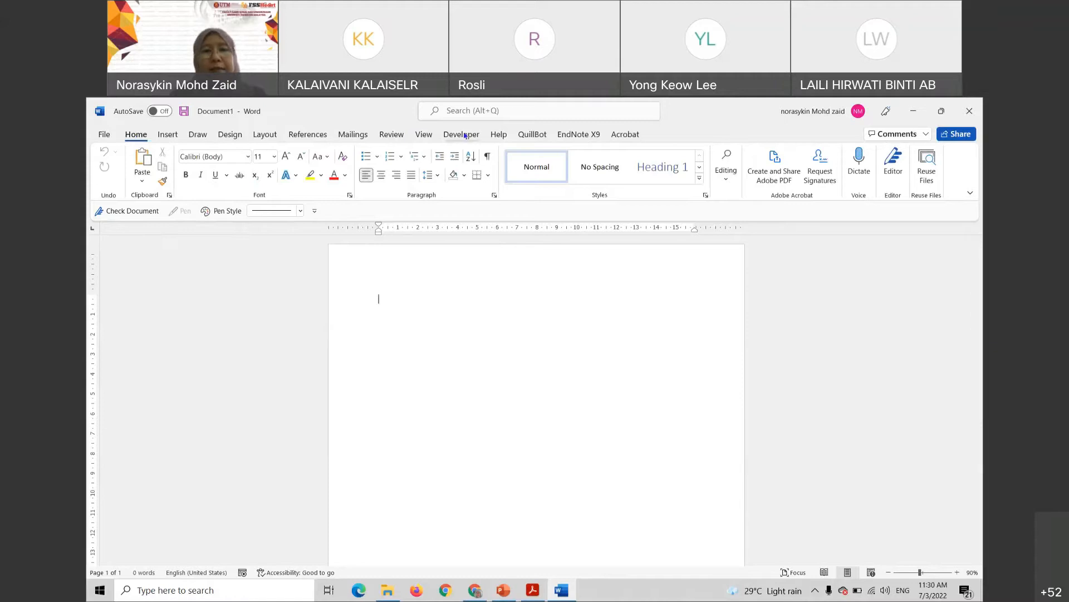
pyautogui.click(103, 136)
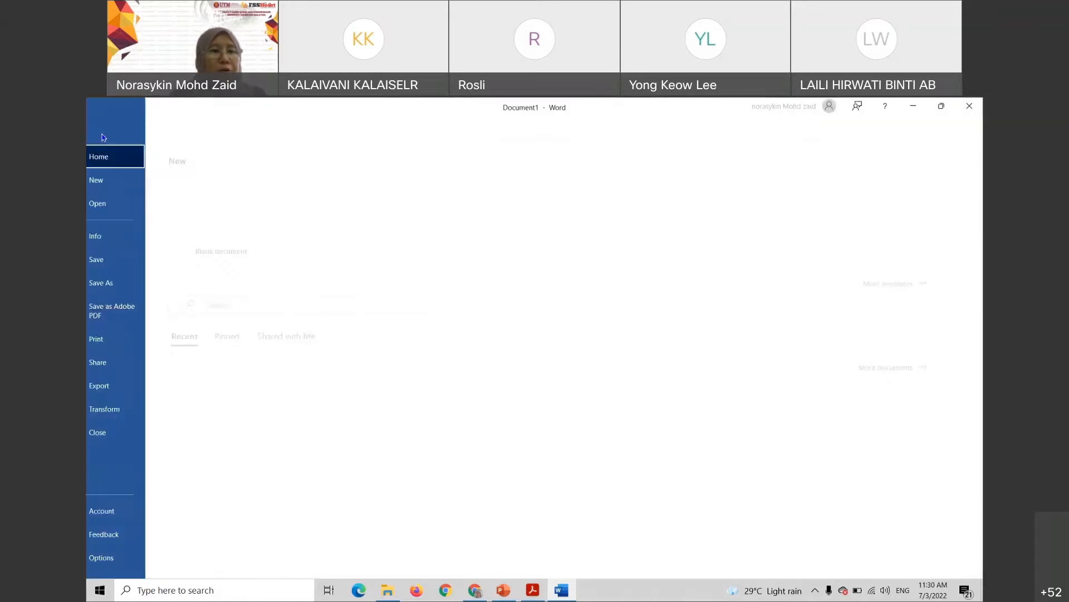
pyautogui.click(140, 559)
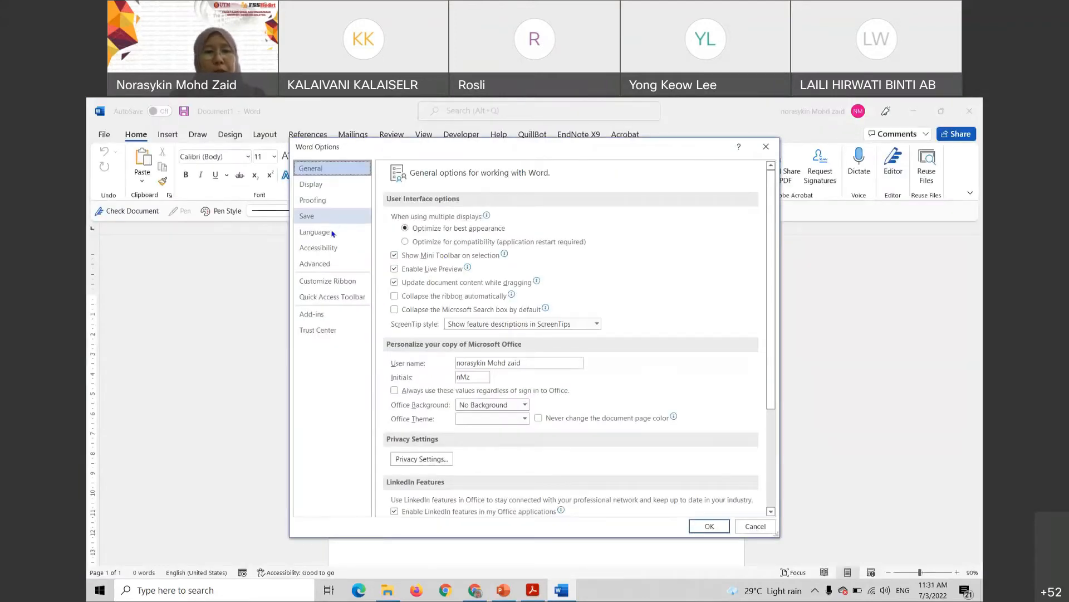
pyautogui.click(334, 283)
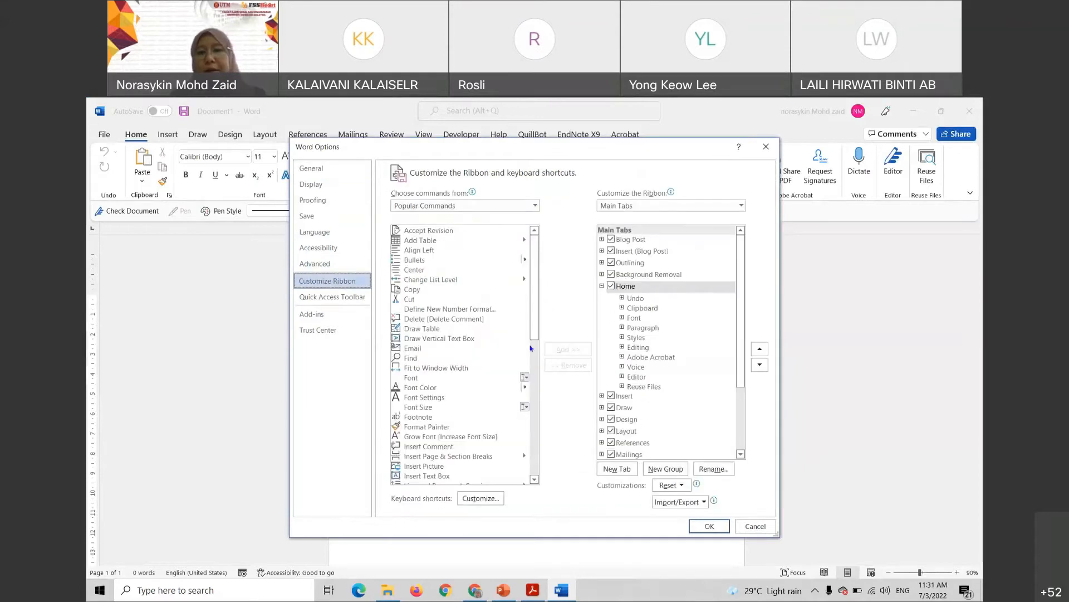
pyautogui.scroll(-1, 660, 385)
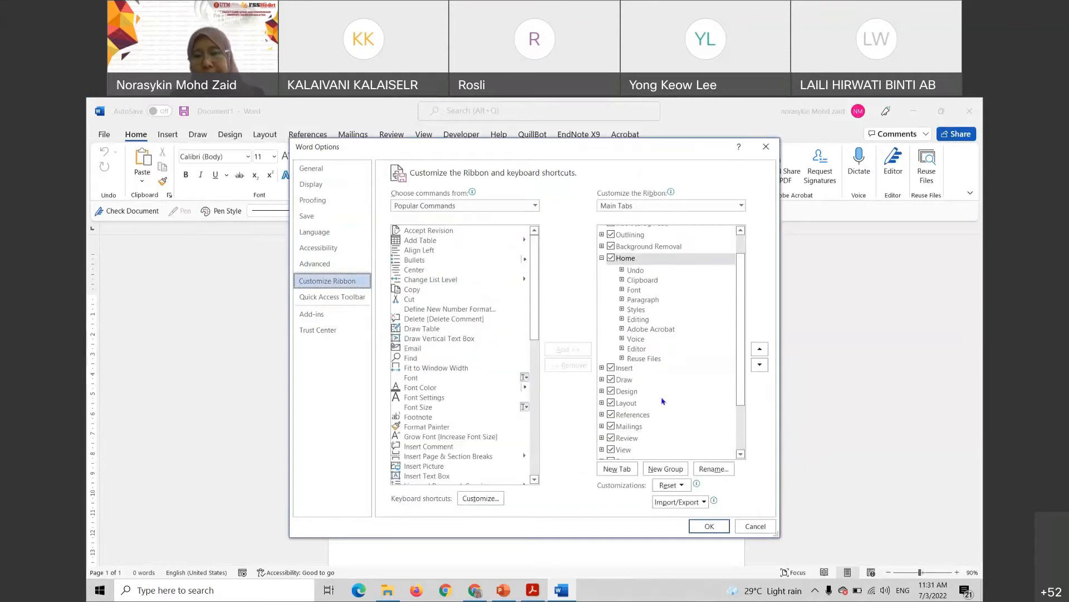
pyautogui.scroll(-1, 663, 401)
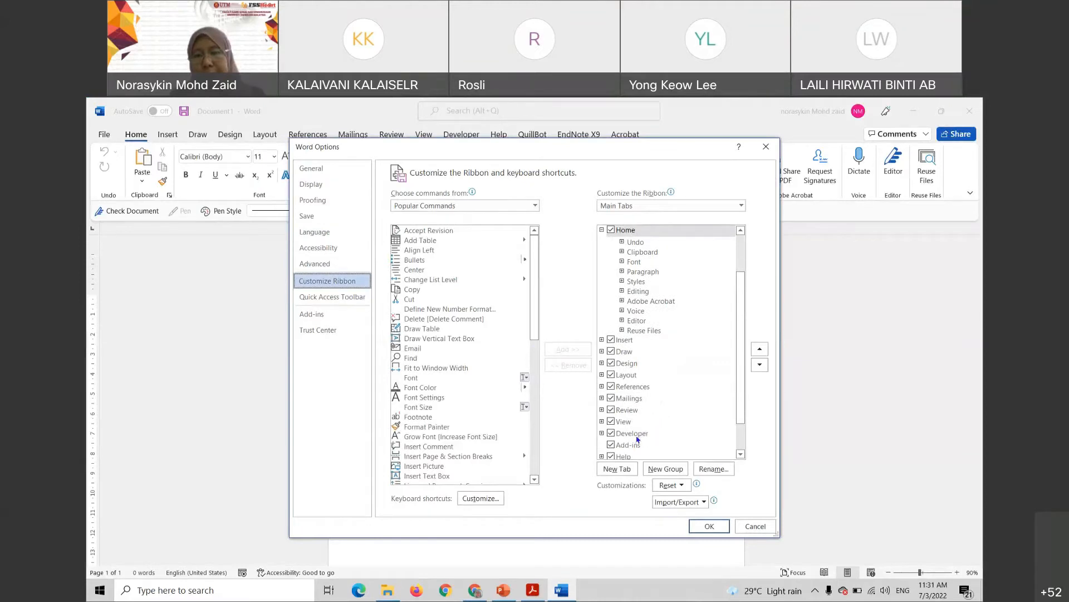
pyautogui.scroll(-1, 639, 437)
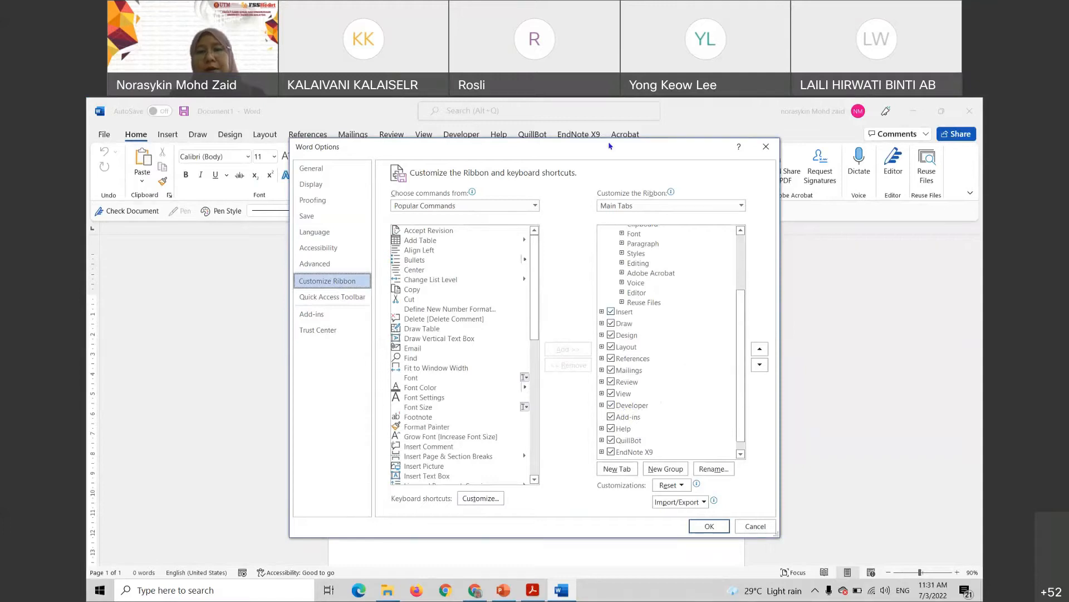
pyautogui.moveTo(610, 146); pyautogui.dragTo(468, 140)
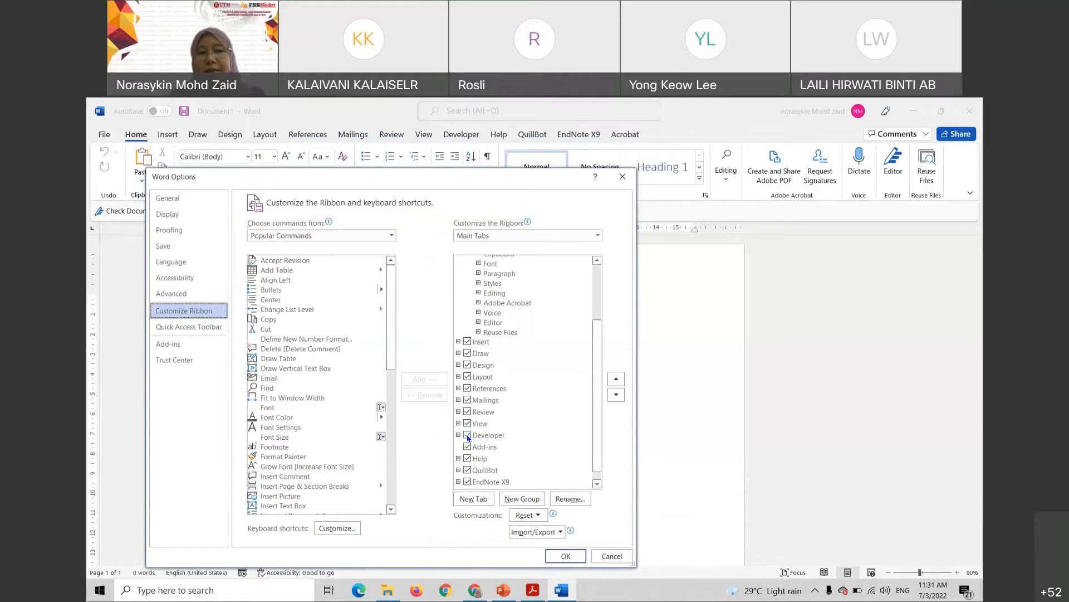
pyautogui.click(566, 556)
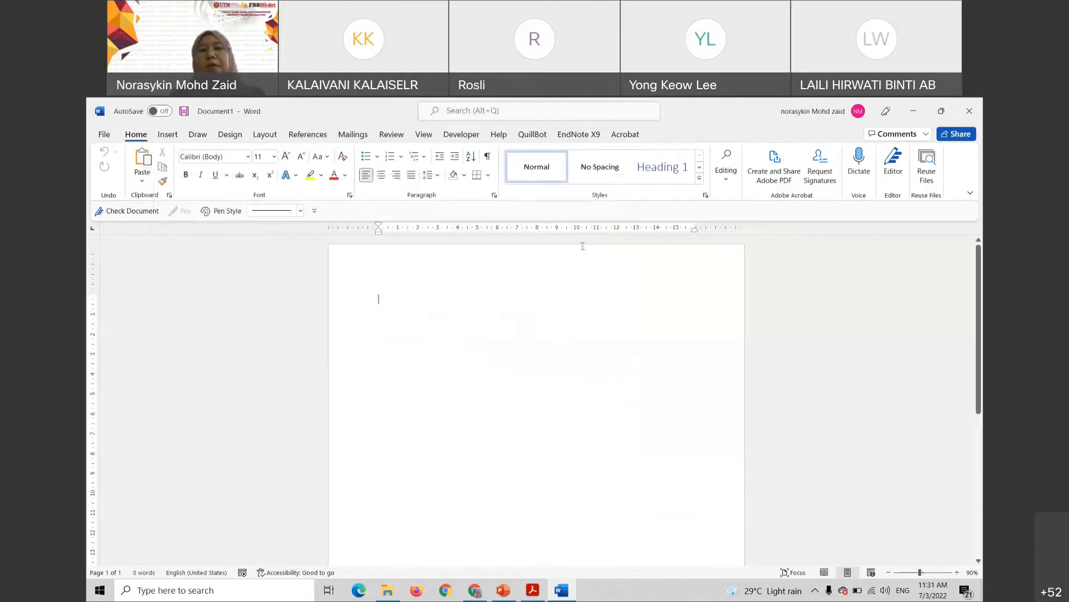
pyautogui.click(467, 137)
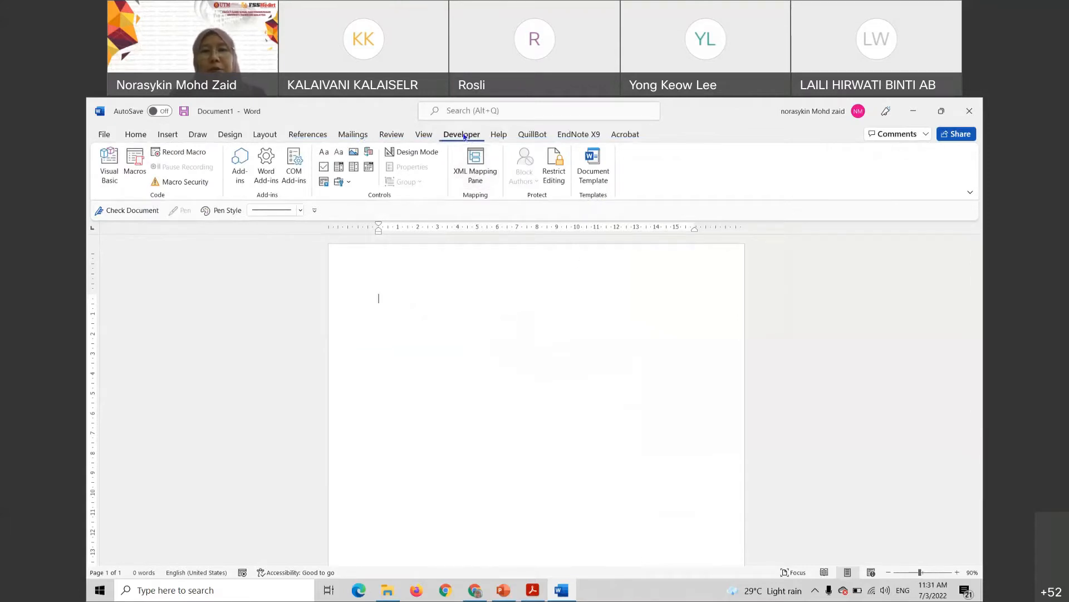
pyautogui.click(594, 173)
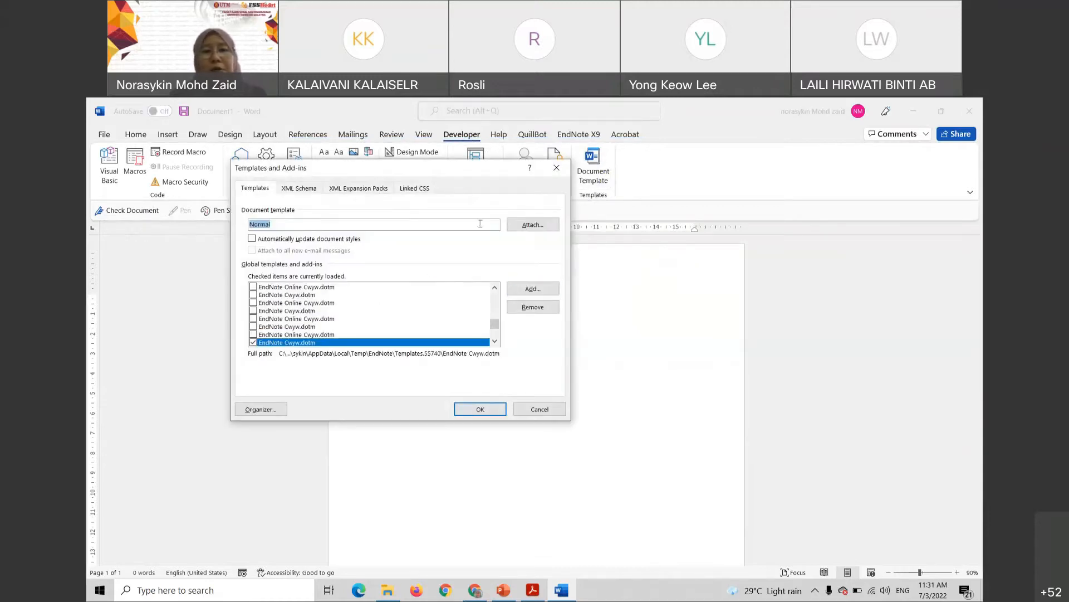
pyautogui.moveTo(468, 174); pyautogui.dragTo(549, 280)
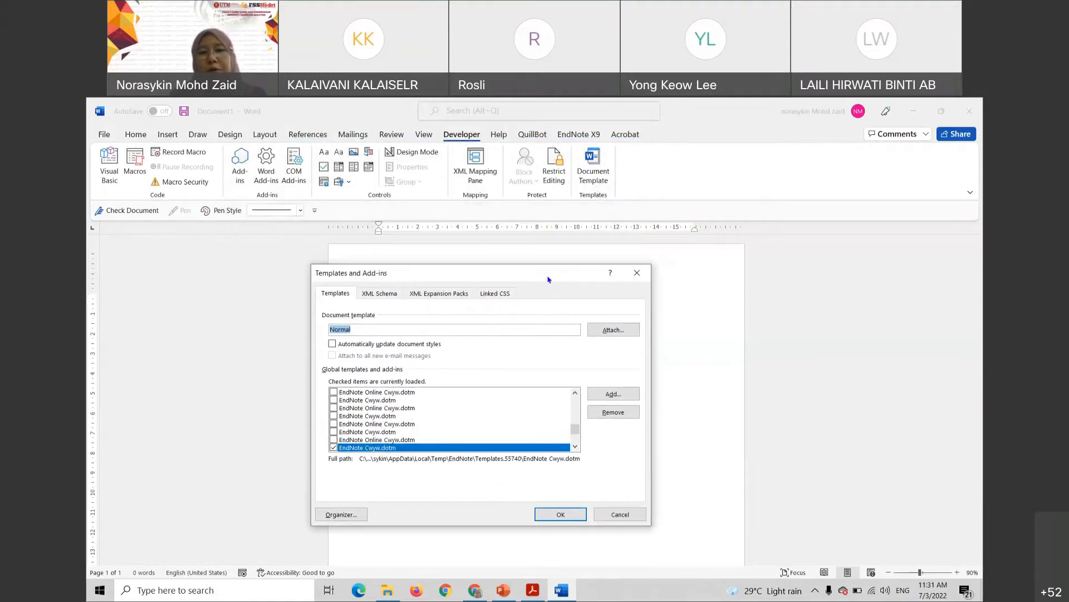
pyautogui.click(611, 331)
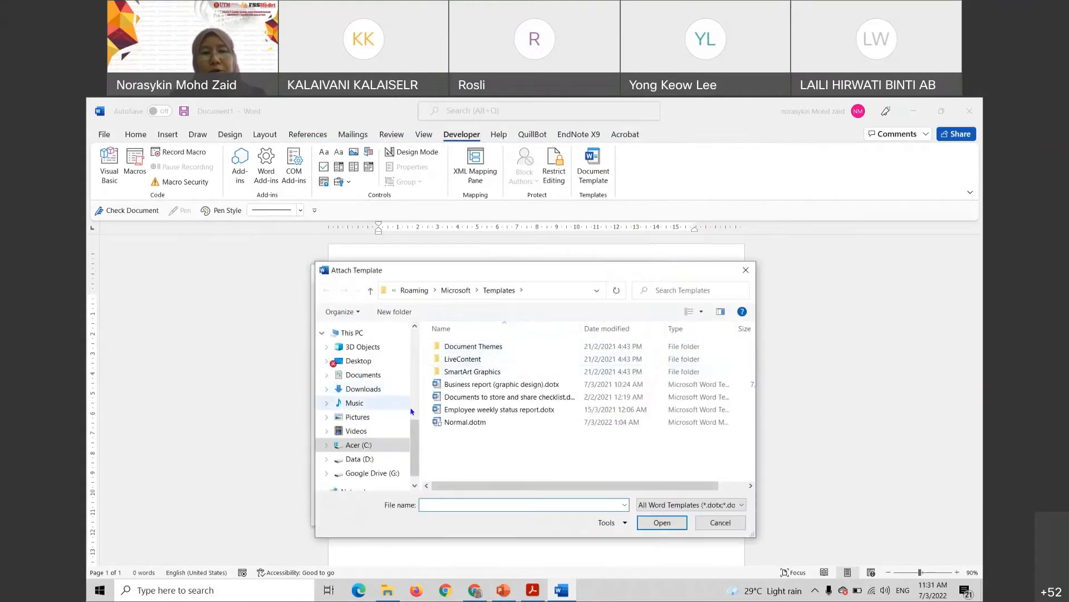
pyautogui.moveTo(413, 419); pyautogui.dragTo(413, 356)
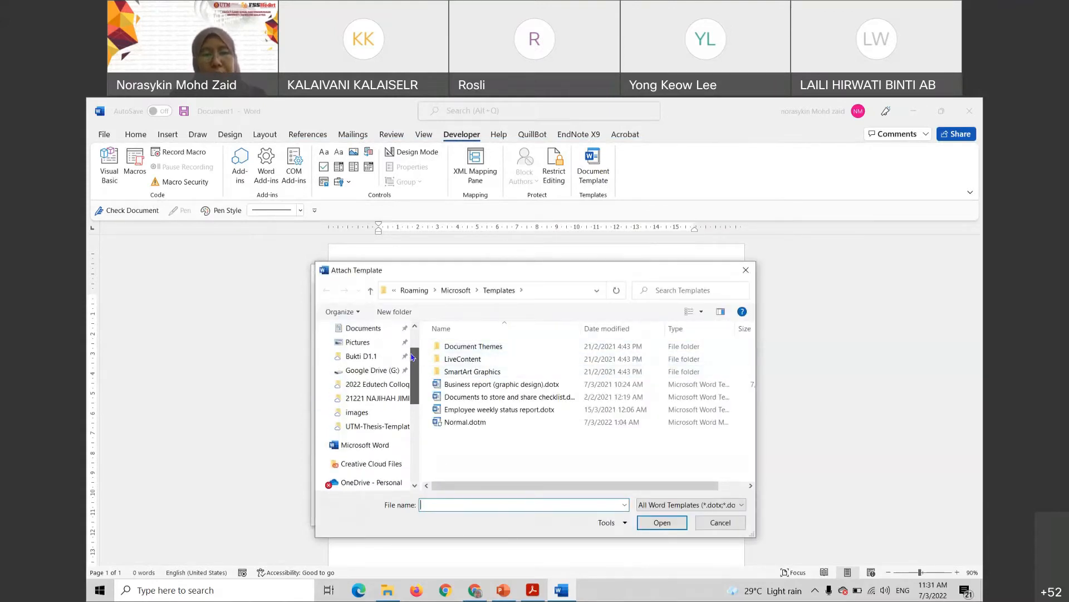
pyautogui.click(389, 433)
pyautogui.click(525, 363)
pyautogui.click(538, 347)
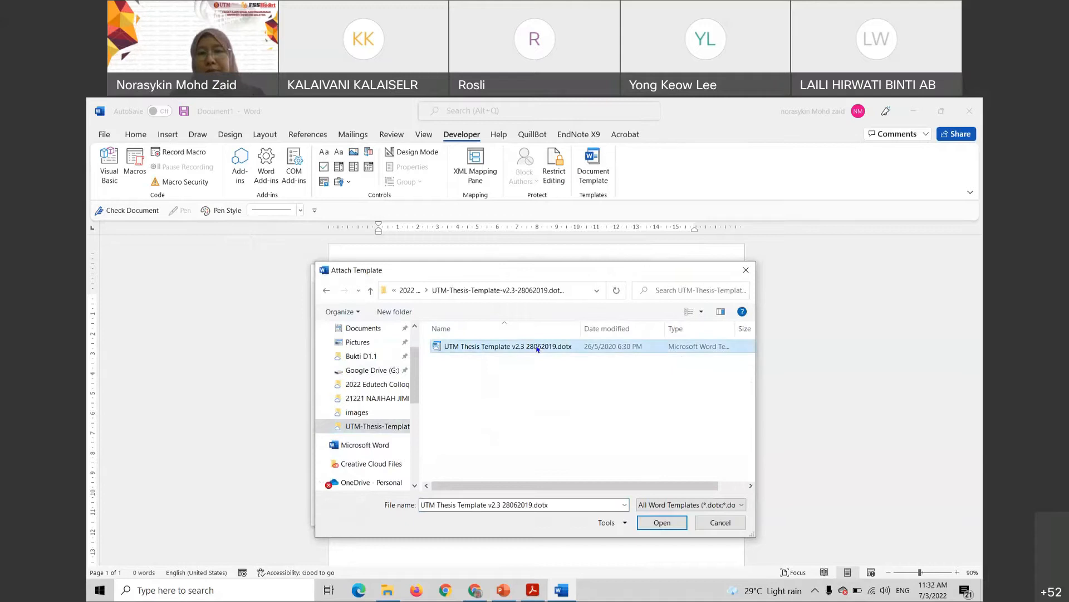
pyautogui.click(654, 522)
pyautogui.click(620, 513)
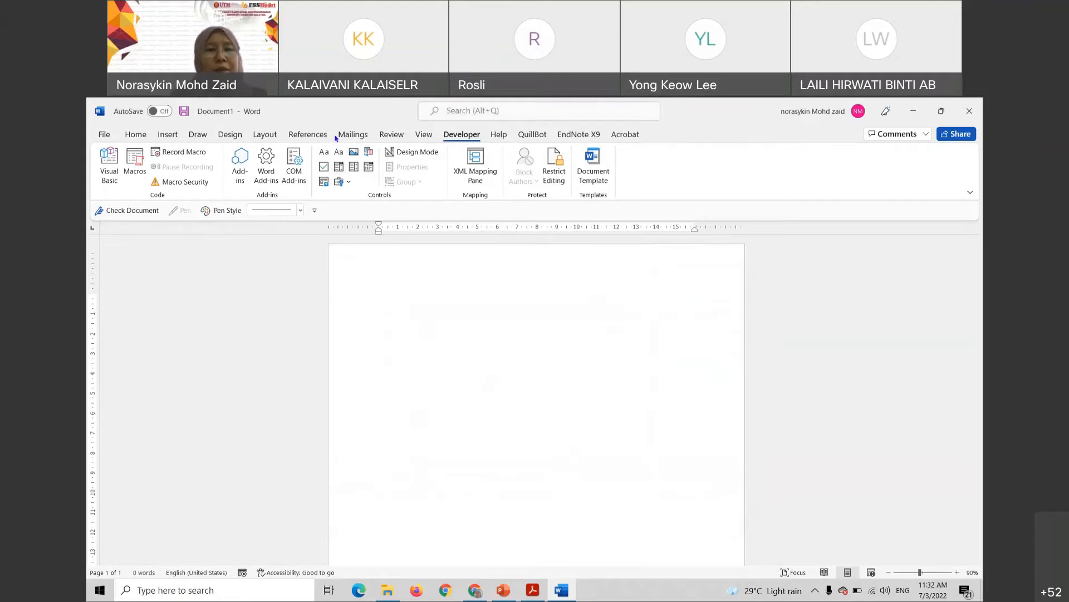
# Display the full Styles pane listing Normal, No Spacing, Heading 1, Heading 2 and Title
pyautogui.click(138, 135)
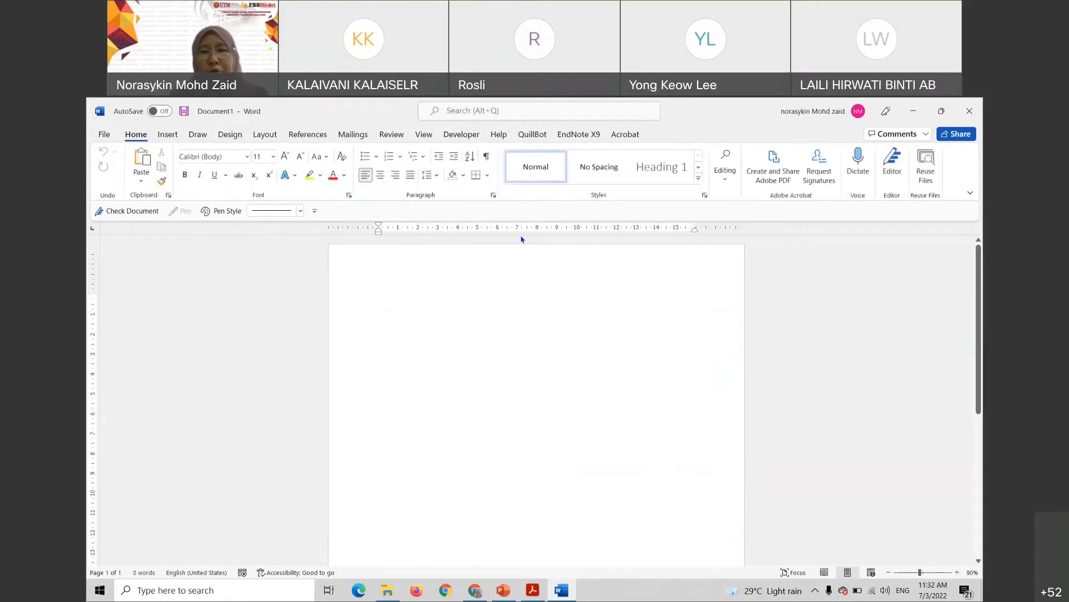
pyautogui.click(706, 195)
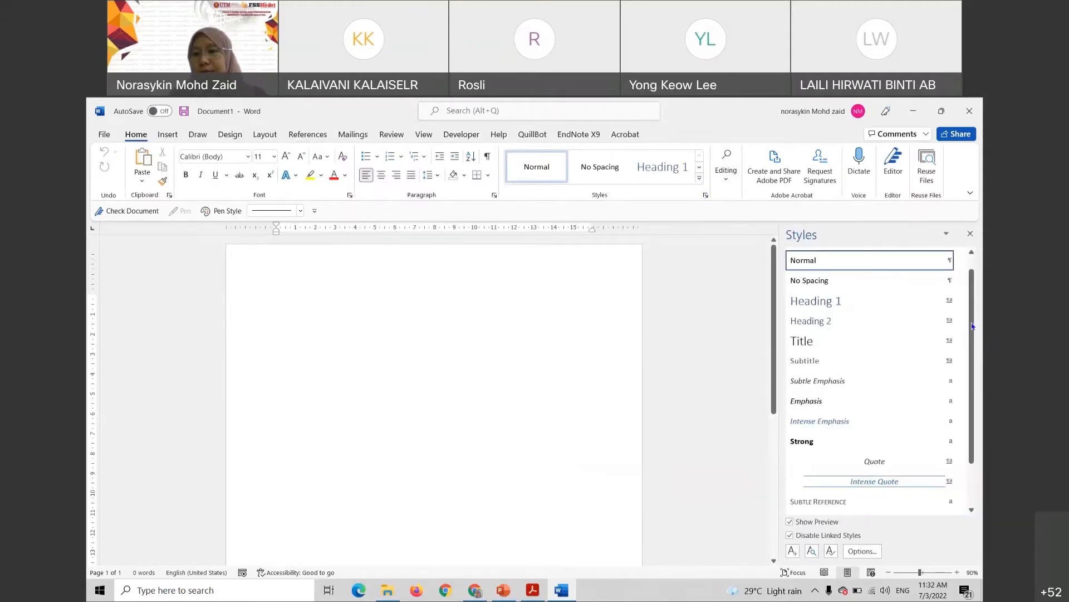
pyautogui.scroll(-1, 847, 321)
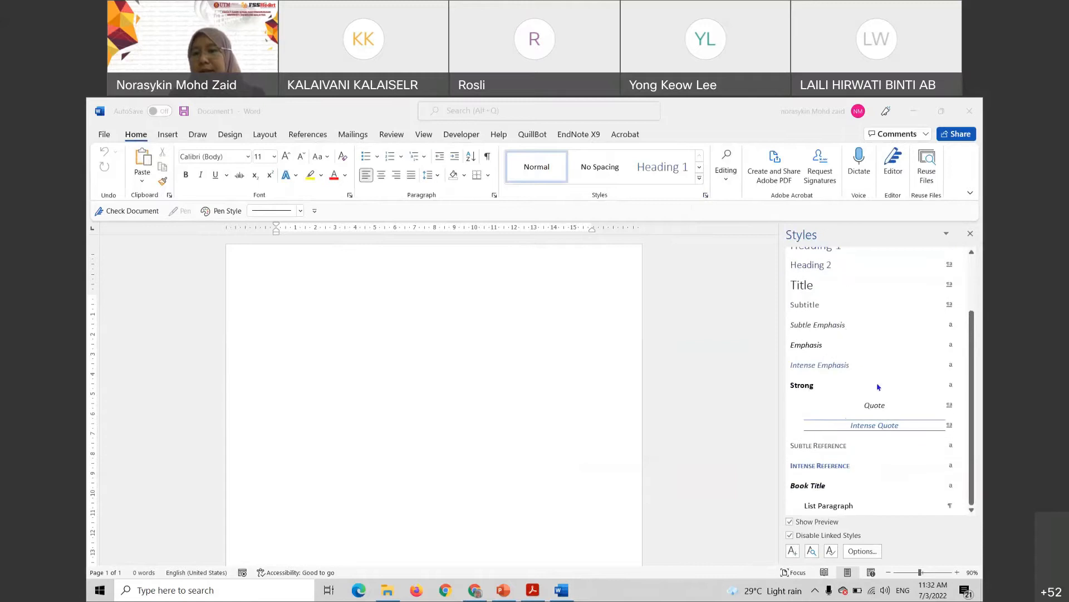
pyautogui.scroll(2, 878, 386)
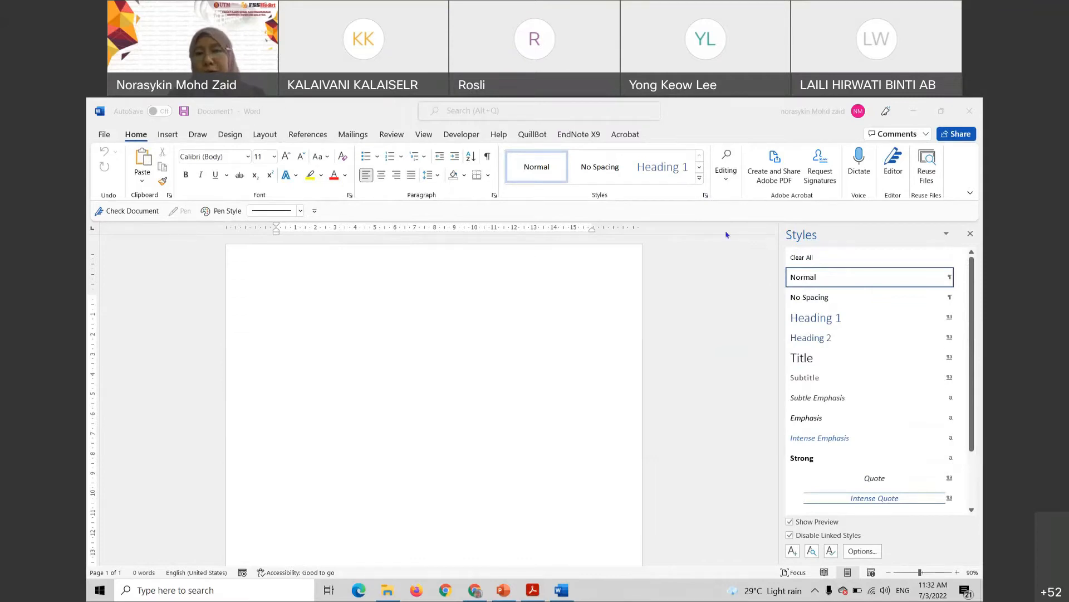
pyautogui.click(979, 323)
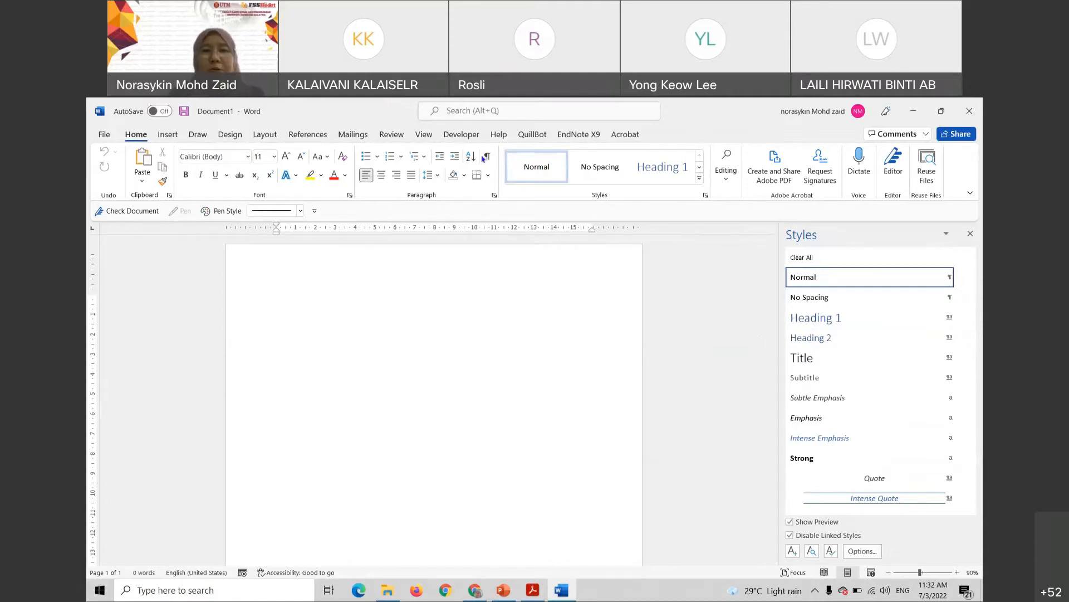
pyautogui.click(470, 136)
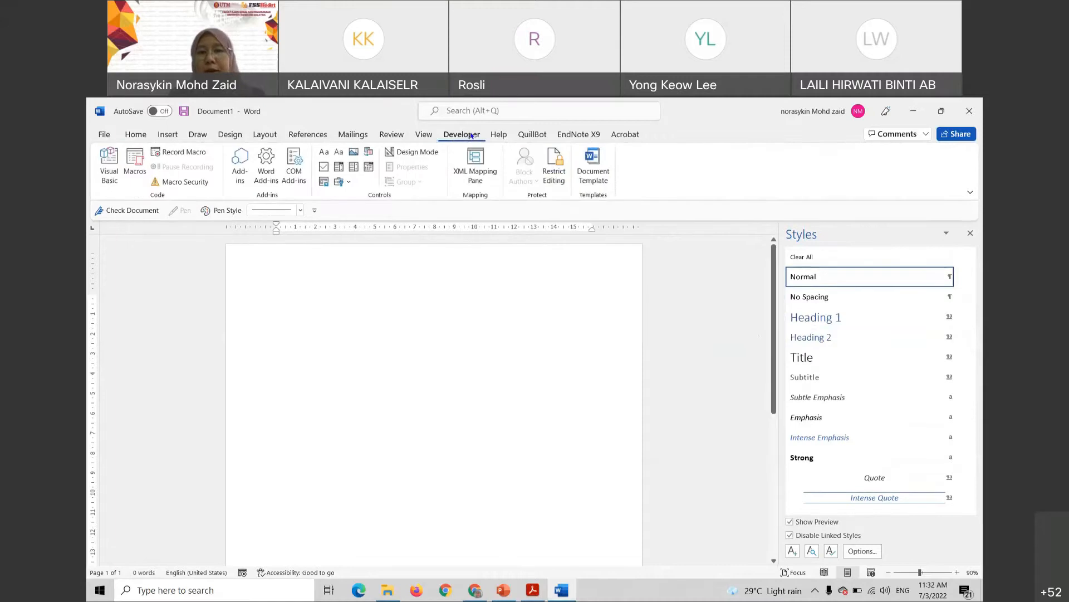
# Attach UTM Thesis Template v2.3 28062019.dotx with 'Automatically update document styles' turned on
pyautogui.click(597, 170)
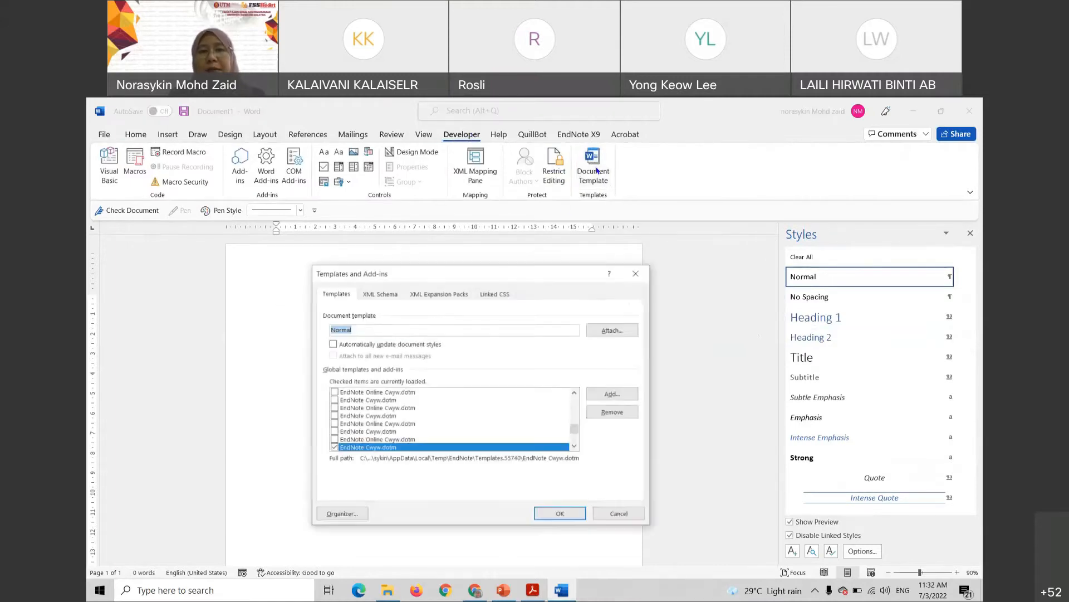
pyautogui.click(614, 331)
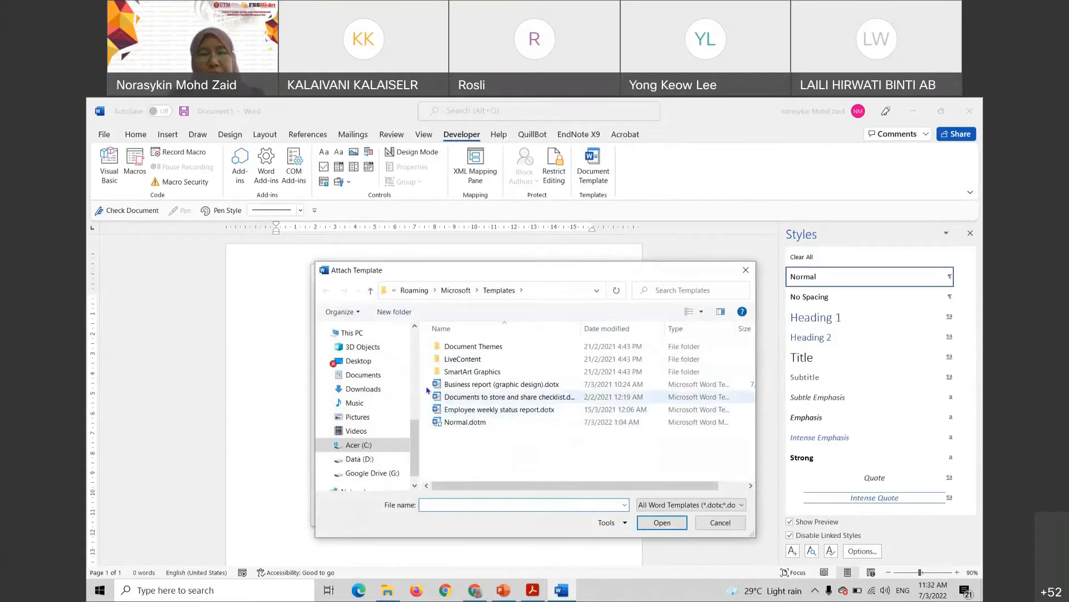
pyautogui.scroll(8, 415, 423)
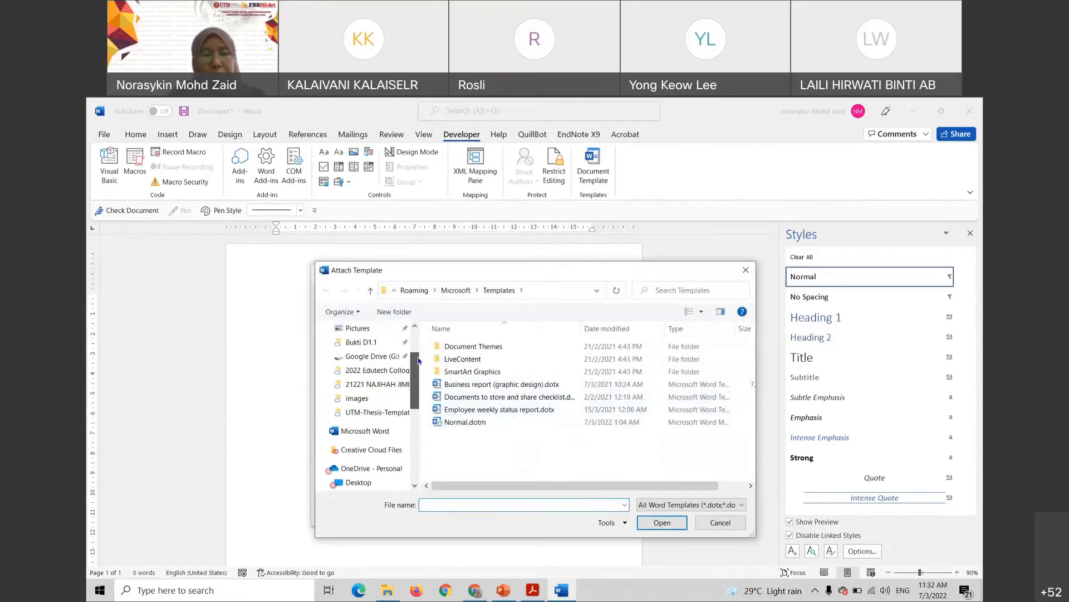
pyautogui.click(403, 412)
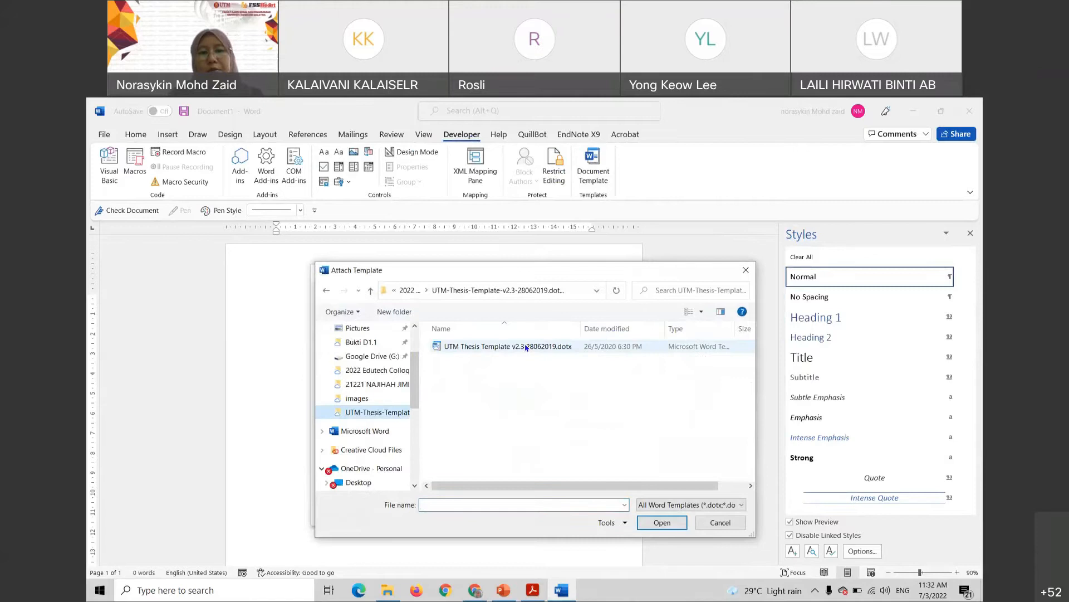
pyautogui.click(526, 347)
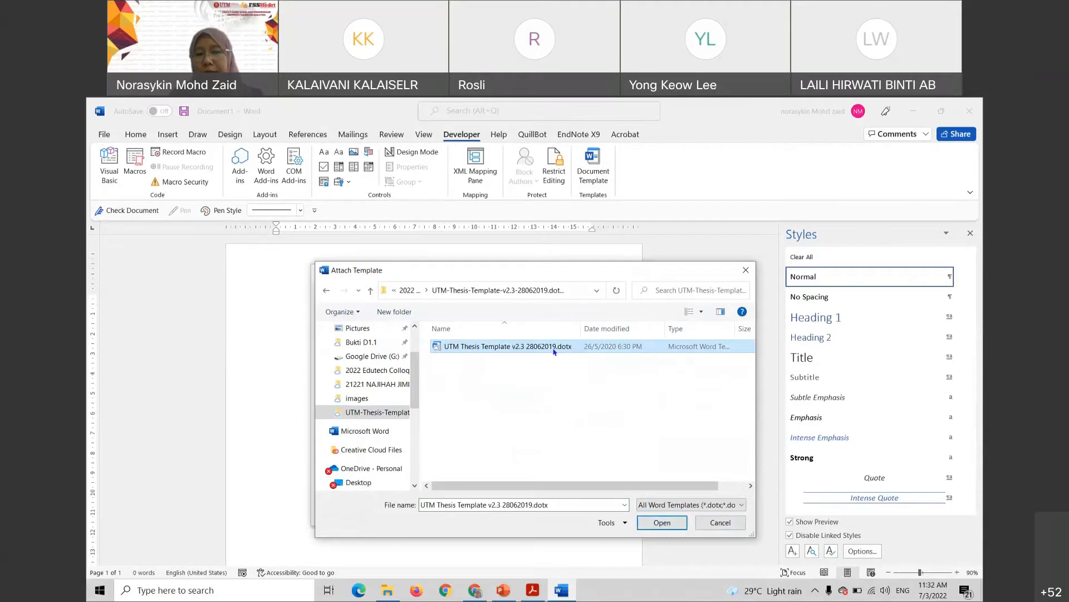
pyautogui.click(663, 522)
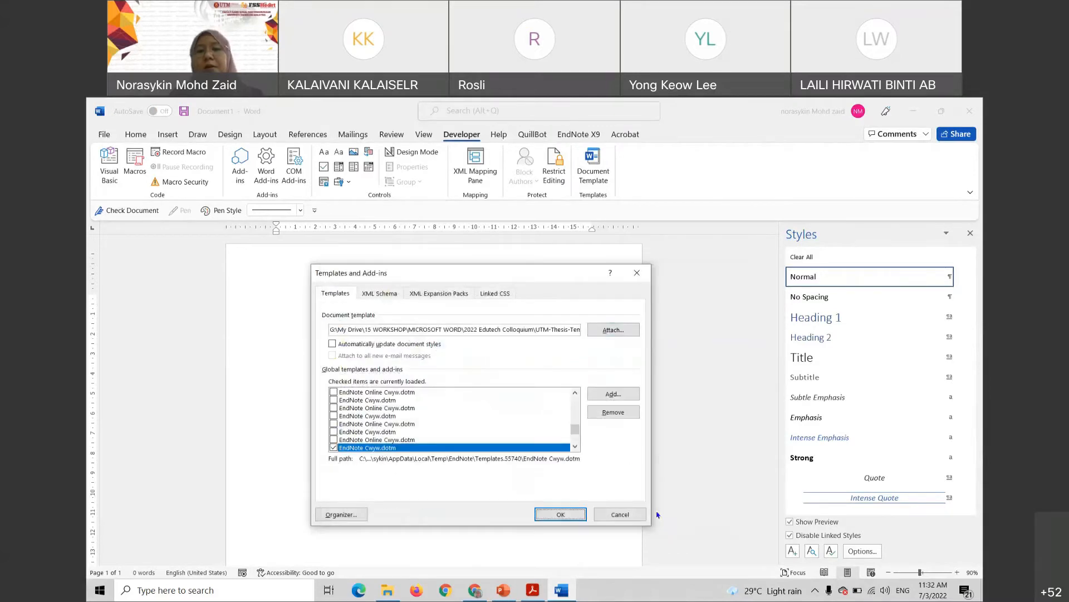
pyautogui.click(333, 344)
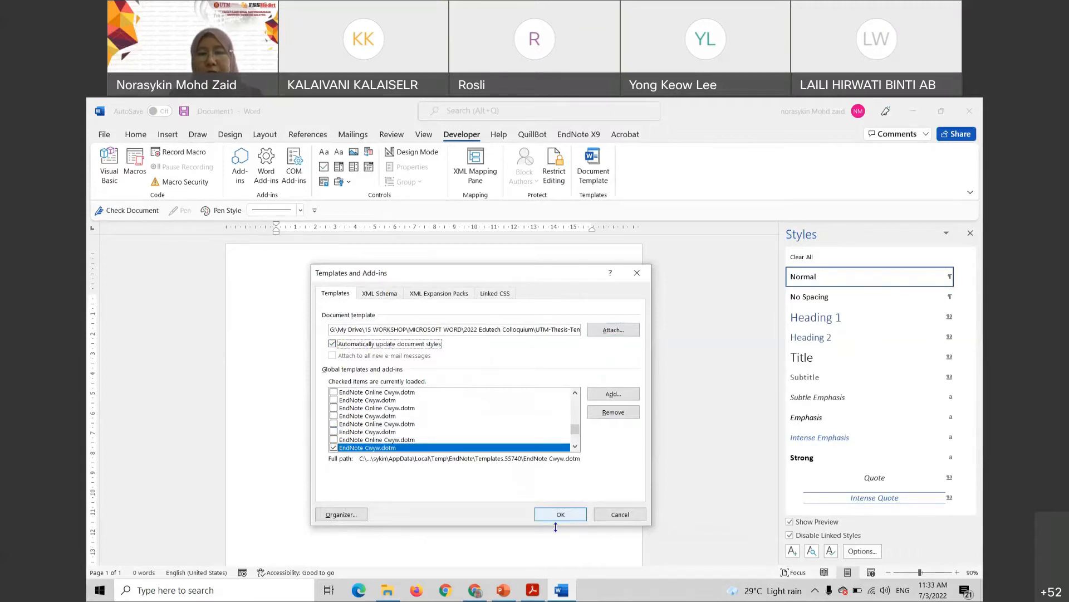
pyautogui.click(568, 515)
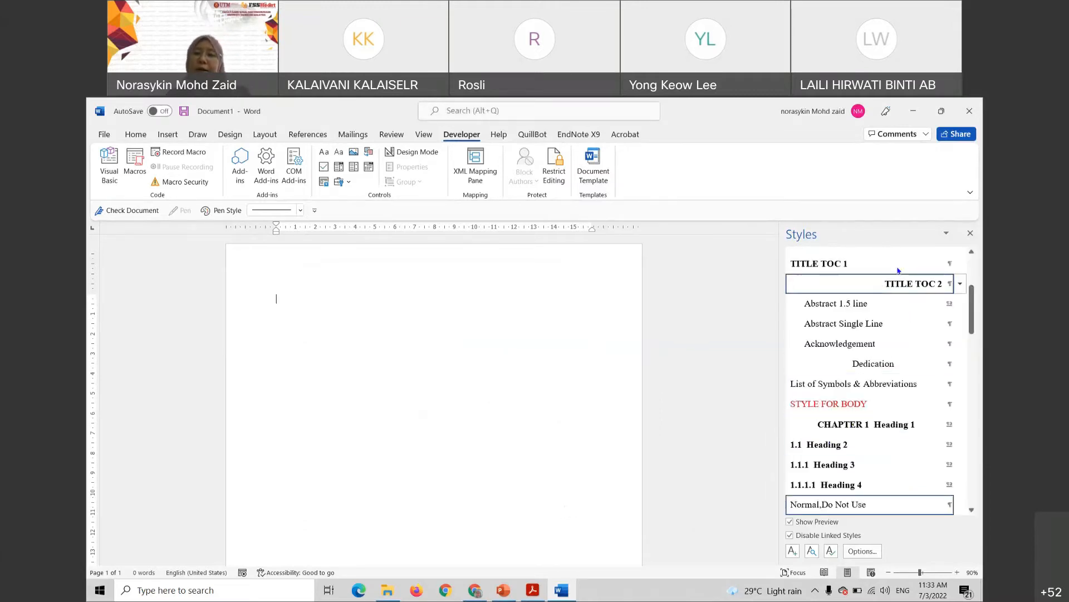
# Apply the CHAPTER 1 Heading 1 style to the empty first paragraph
pyautogui.moveTo(972, 308); pyautogui.dragTo(973, 288)
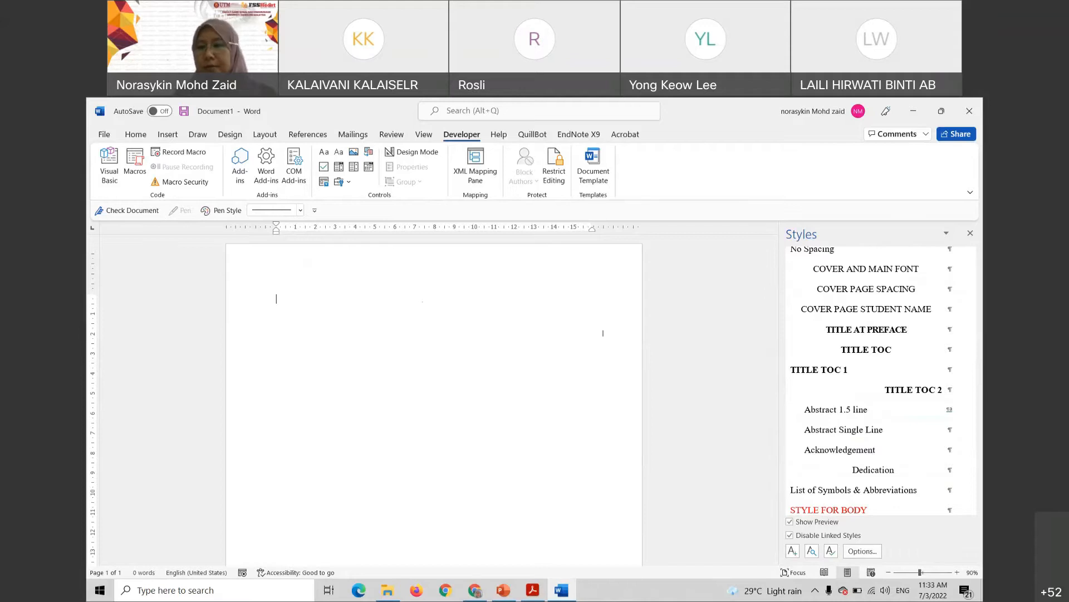
pyautogui.scroll(-4, 874, 389)
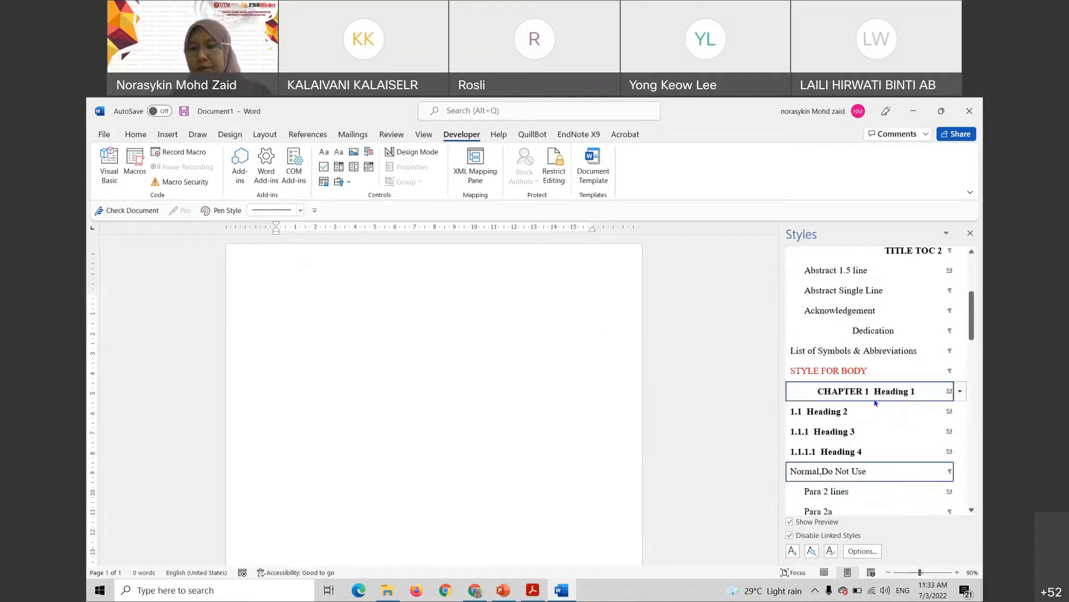
pyautogui.click(868, 392)
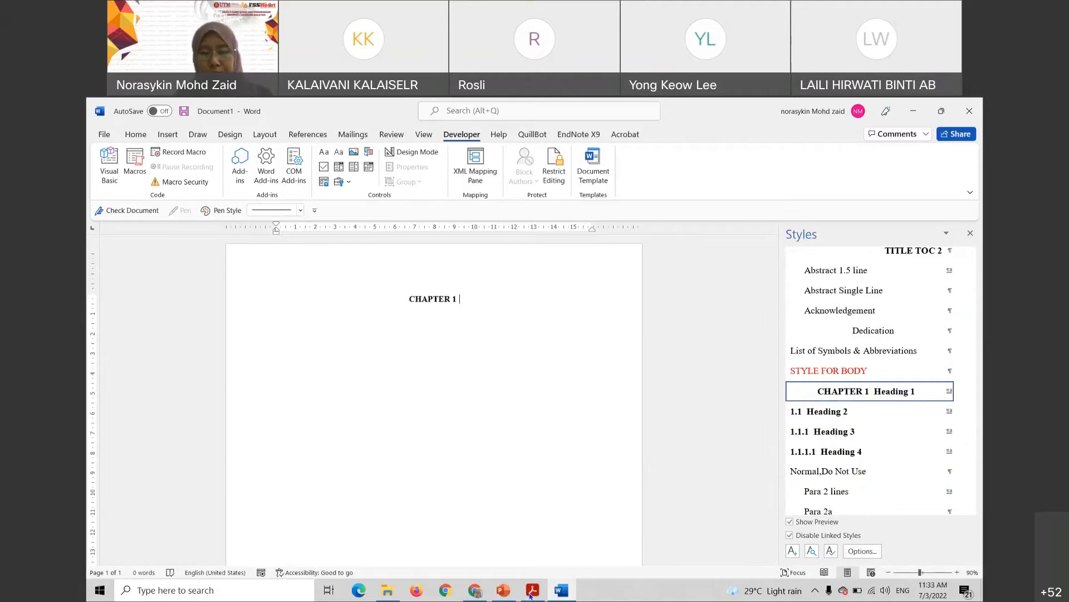
# Bring the thesis manual PDF to the front in Acrobat
pyautogui.moveTo(533, 595)
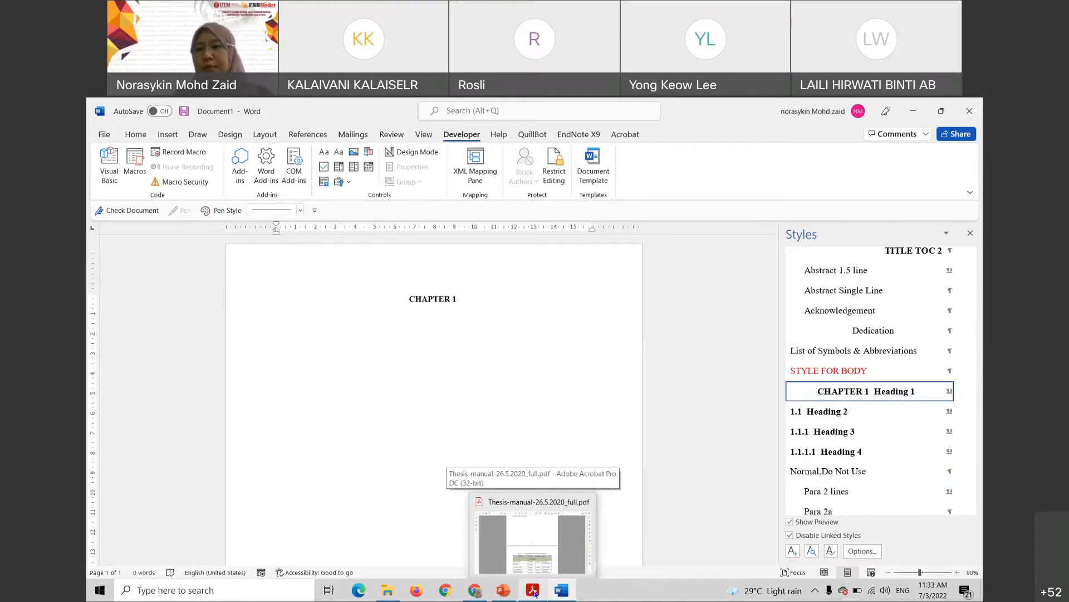
pyautogui.click(535, 594)
pyautogui.moveTo(942, 247); pyautogui.dragTo(943, 233)
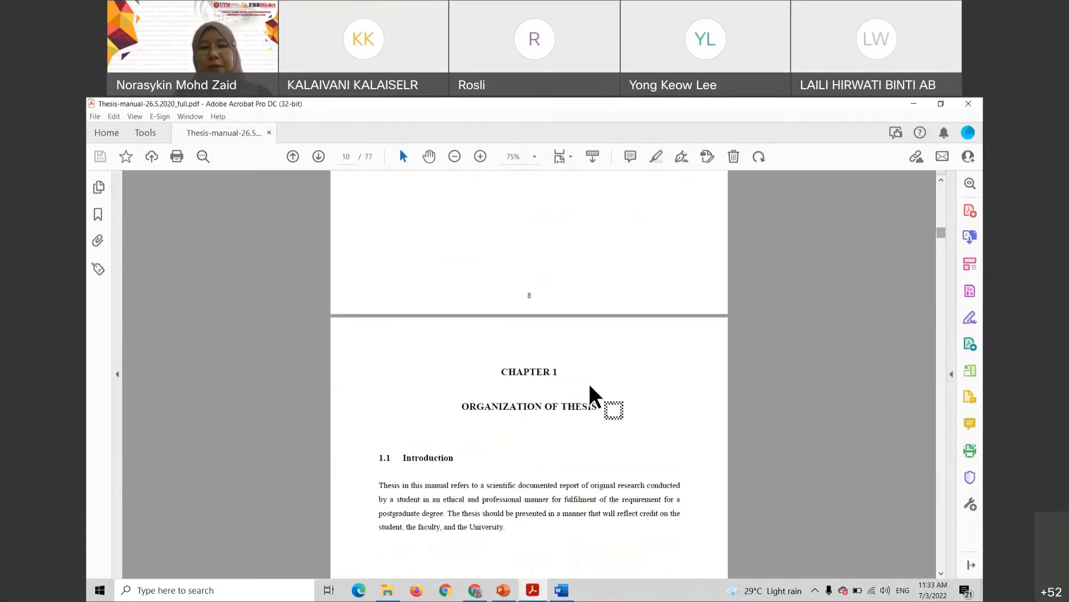
# Scroll the thesis manual to its Chapter 1 page, then set Acrobat aside to return to Word
pyautogui.scroll(-1, 544, 374)
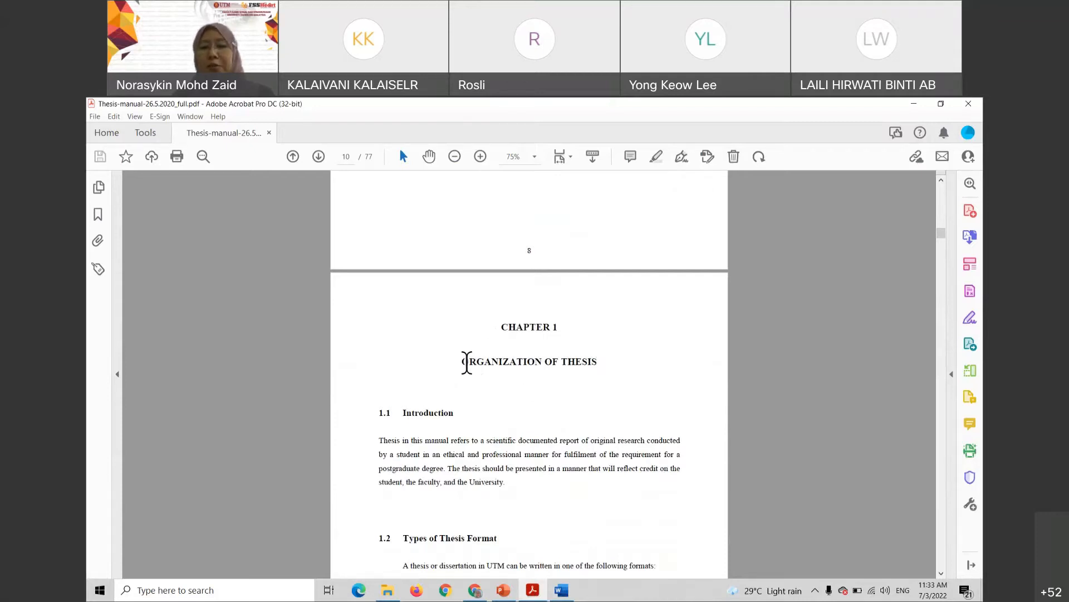
pyautogui.click(916, 105)
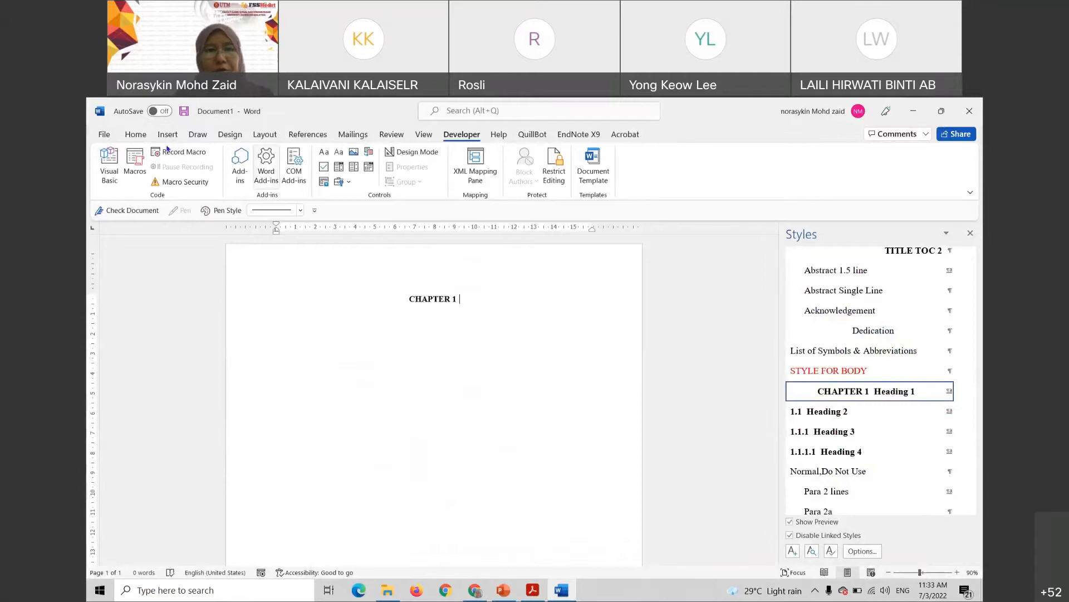
# Turn on the display of paragraph and formatting marks
pyautogui.click(135, 134)
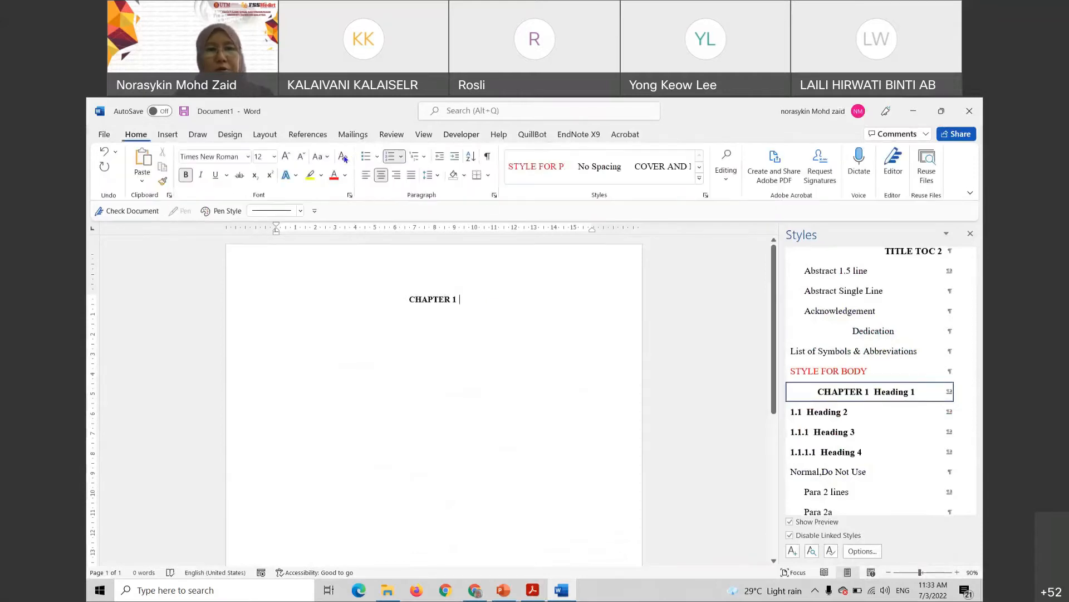
pyautogui.click(488, 156)
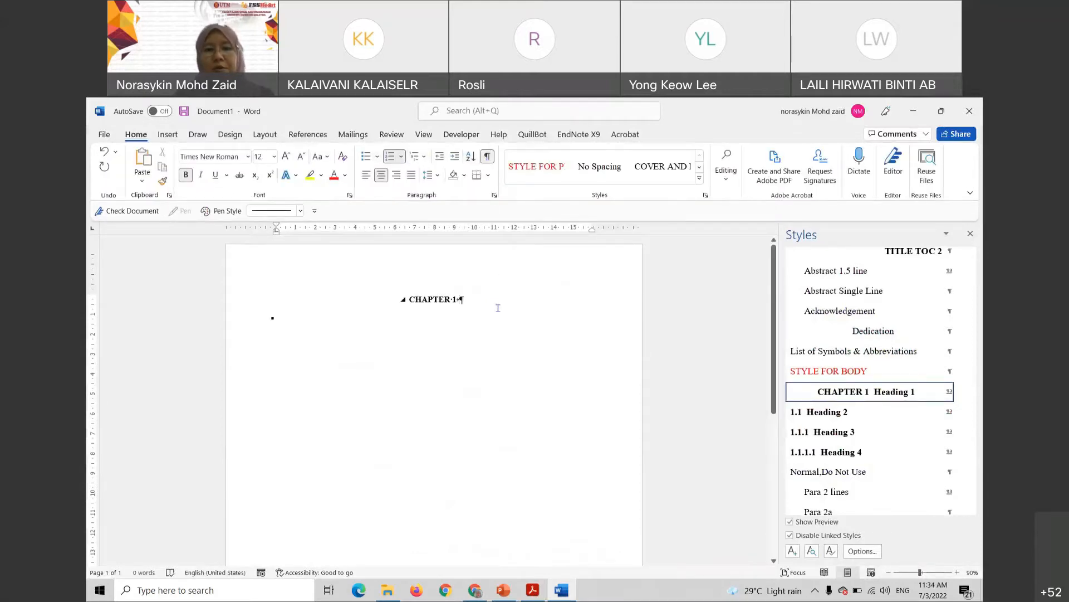
pyautogui.keyDown('ctrl'); pyautogui.scroll(9, 497, 306); pyautogui.keyUp('ctrl')
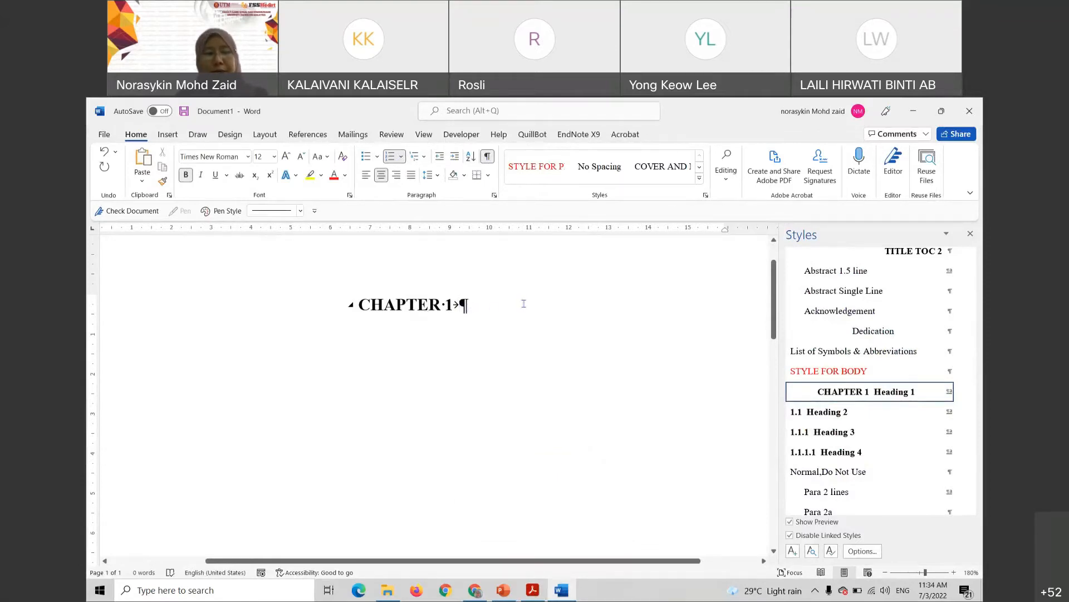
# Add line breaks under CHAPTER 1, type the title INTRODUTION, and start a new paragraph
pyautogui.hotkey('shift', 'Return')
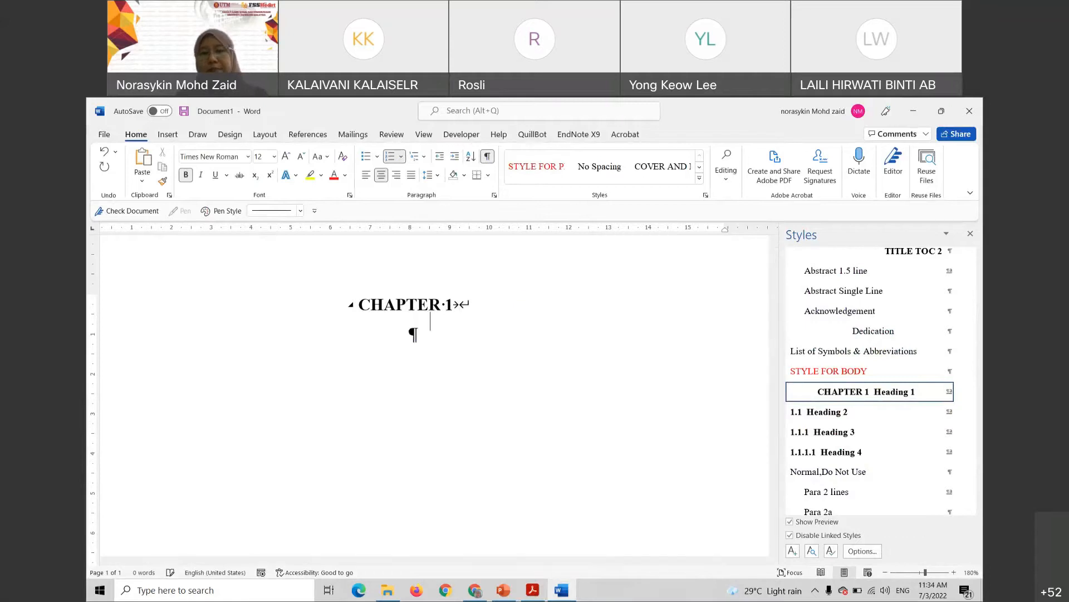
pyautogui.hotkey('shift', 'Return')
pyautogui.hotkey('shift', 'Return')
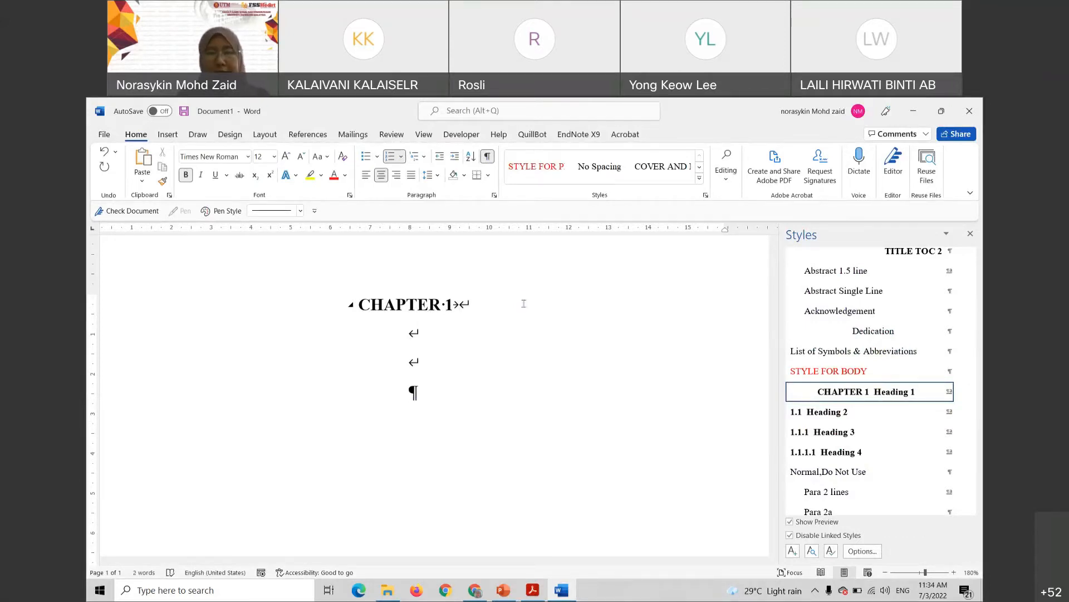
pyautogui.write('IN')
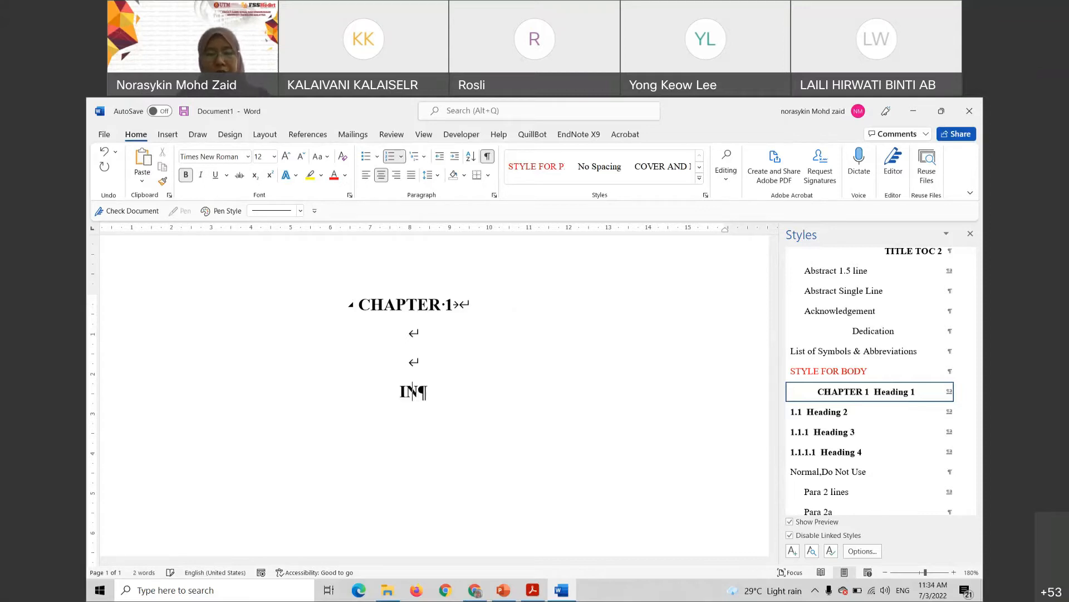
pyautogui.write('TRODUTION')
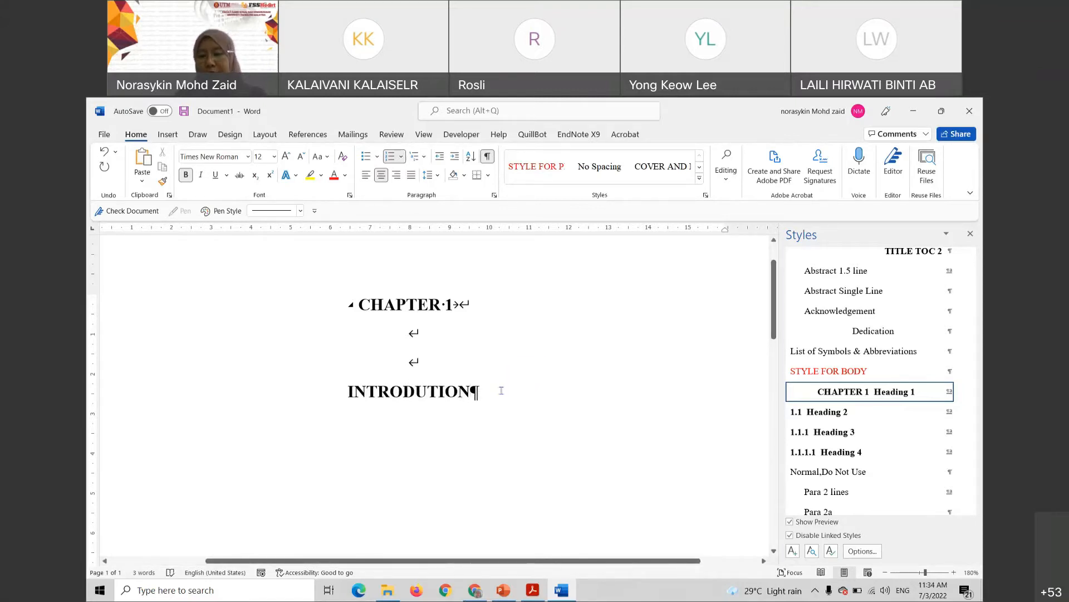
pyautogui.press('Return')
pyautogui.keyDown('ctrl'); pyautogui.scroll(-2, 497, 393); pyautogui.keyUp('ctrl')
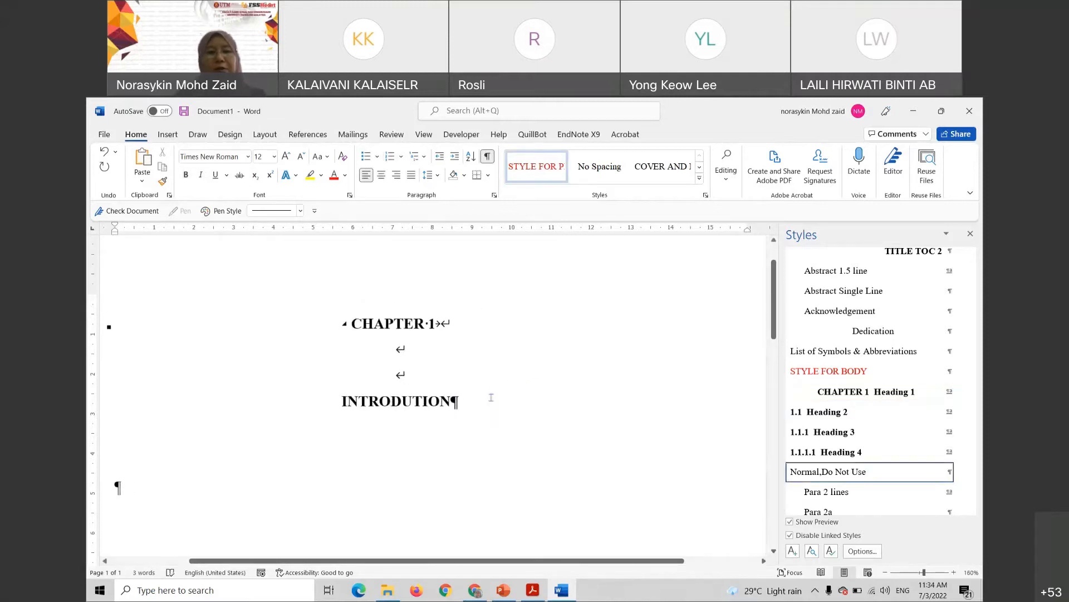
pyautogui.keyDown('ctrl'); pyautogui.scroll(-1, 491, 397); pyautogui.keyUp('ctrl')
pyautogui.scroll(-3, 270, 433)
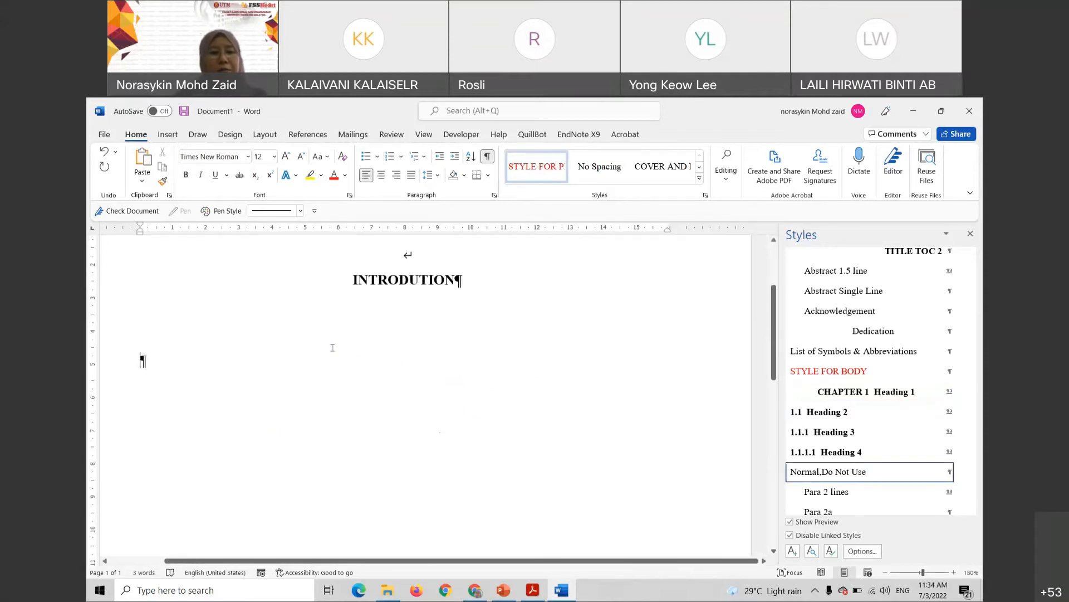
pyautogui.scroll(1, 188, 347)
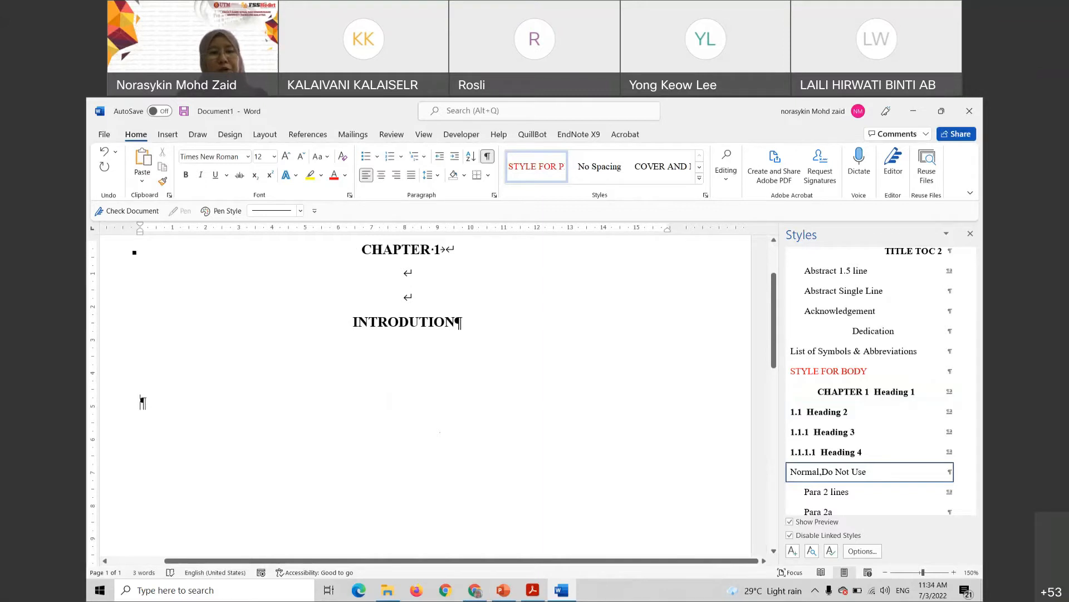
# Read the manual's page 70 Appendix Q1 chapter heading spacing notes, then return to Word
pyautogui.click(533, 591)
pyautogui.scroll(-20, 947, 270)
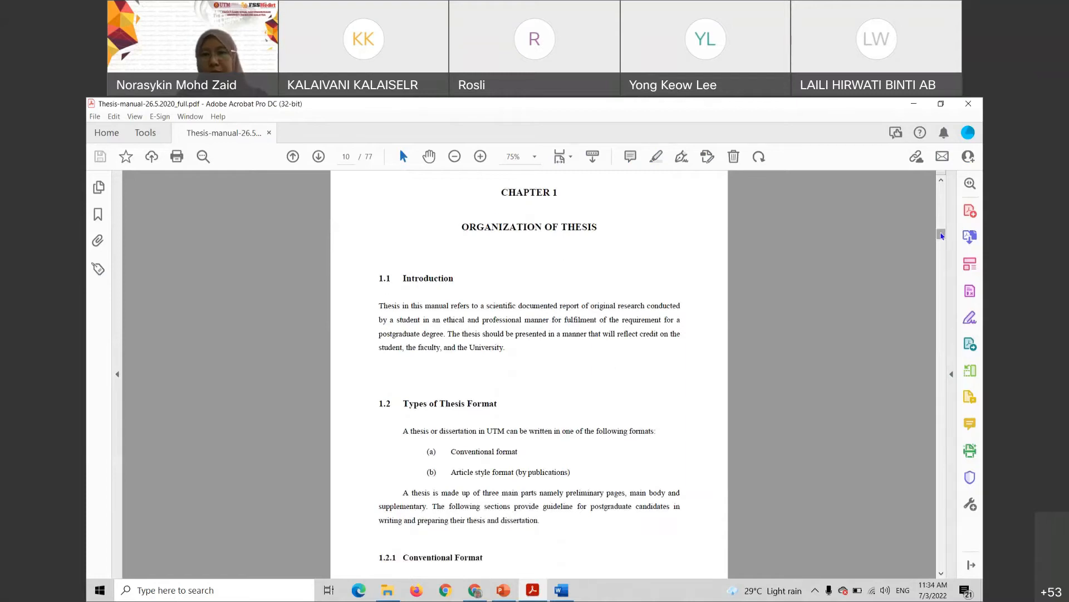
pyautogui.moveTo(949, 268); pyautogui.dragTo(958, 529)
pyautogui.scroll(-1, 586, 423)
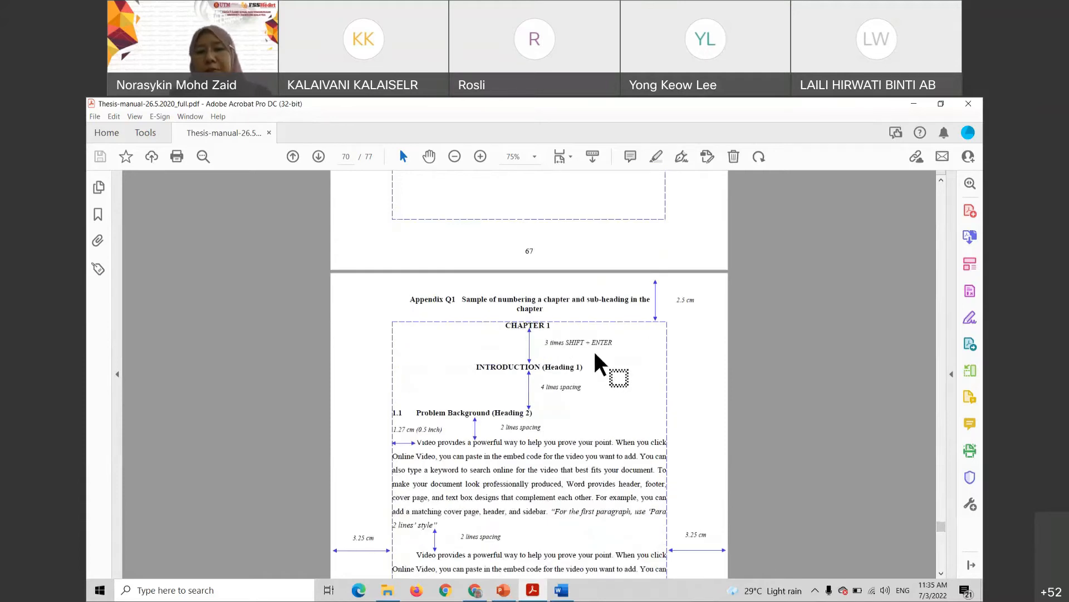
pyautogui.scroll(4, 565, 348)
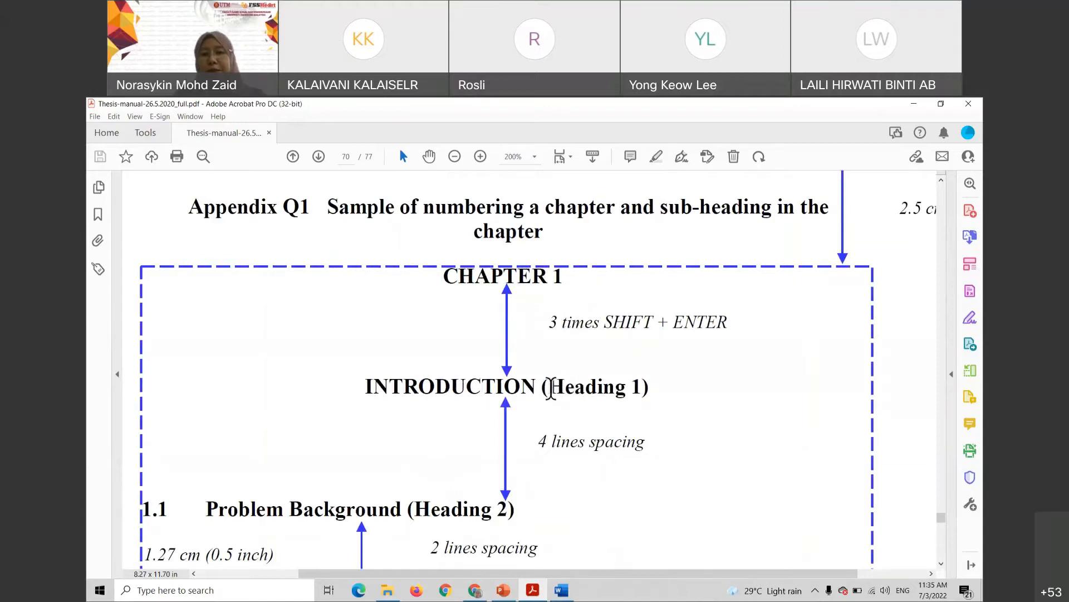
pyautogui.doubleClick(619, 392)
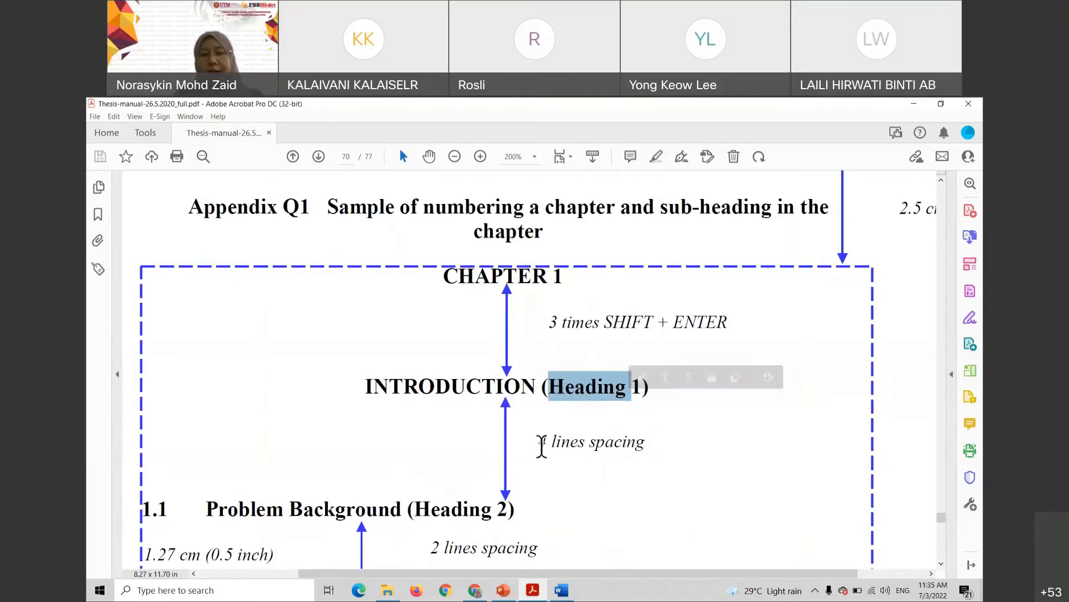
pyautogui.moveTo(545, 444); pyautogui.dragTo(637, 446)
pyautogui.scroll(-3, 596, 425)
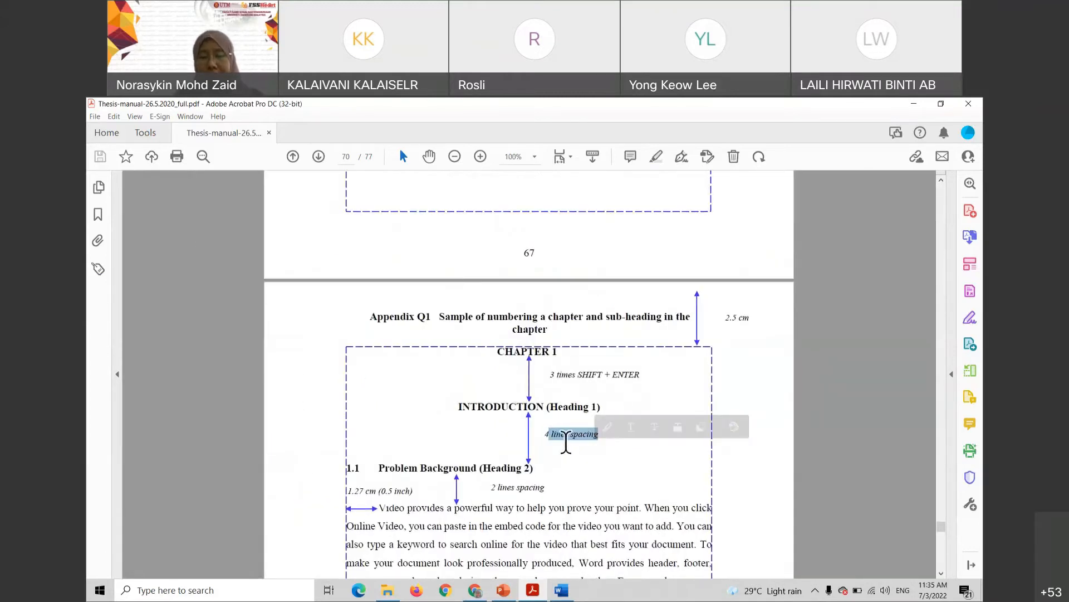
pyautogui.click(566, 442)
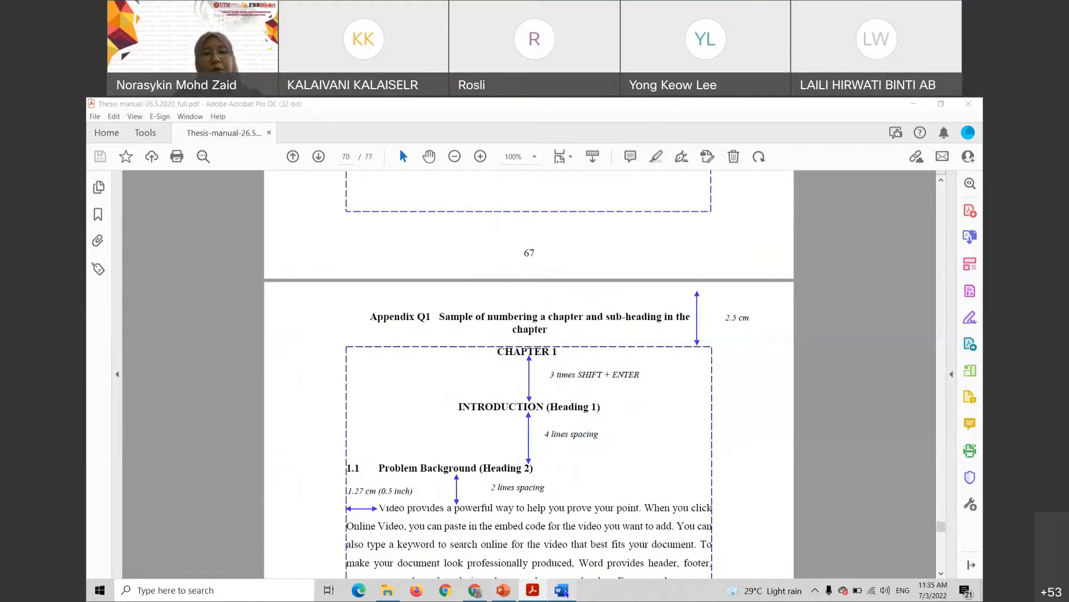
pyautogui.click(561, 590)
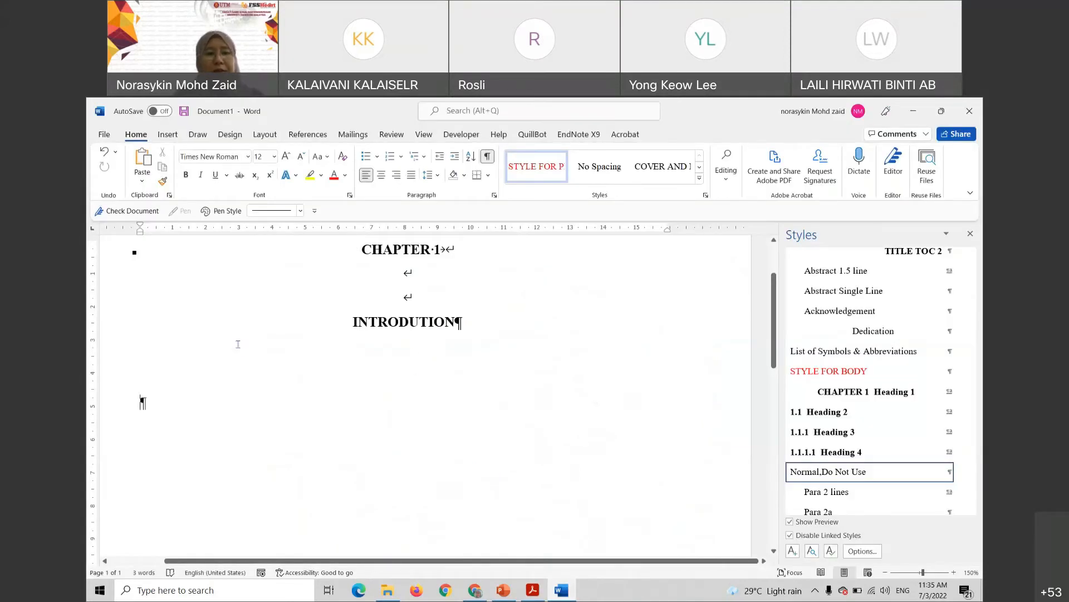
# Correct the chapter title from INTRODUTION to INTRODUCTION by adding the missing C
pyautogui.moveTo(373, 340); pyautogui.dragTo(390, 402)
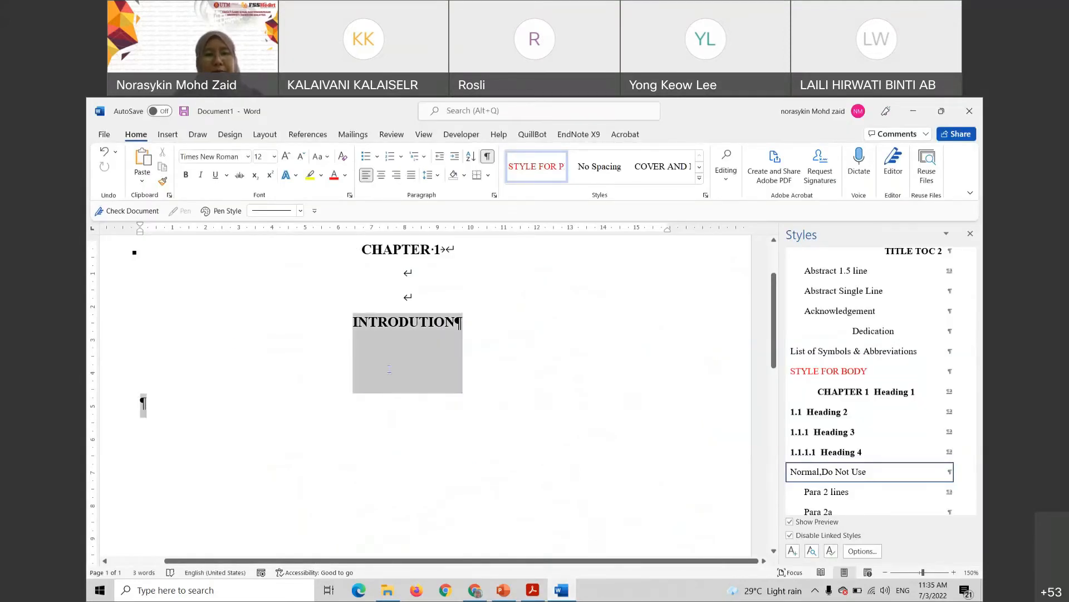
pyautogui.click(464, 322)
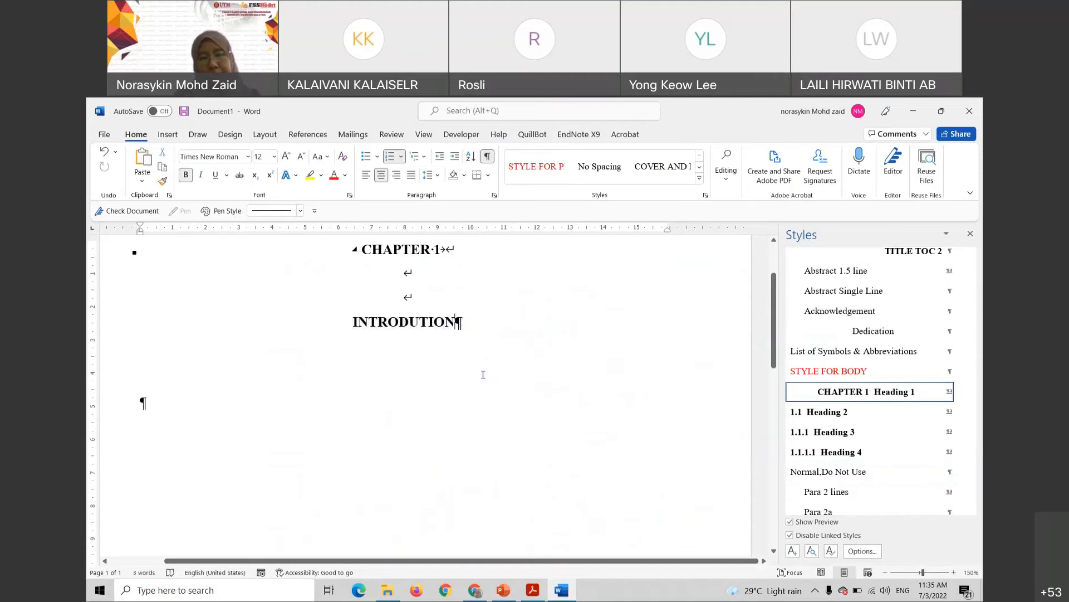
pyautogui.moveTo(413, 322); pyautogui.dragTo(444, 369)
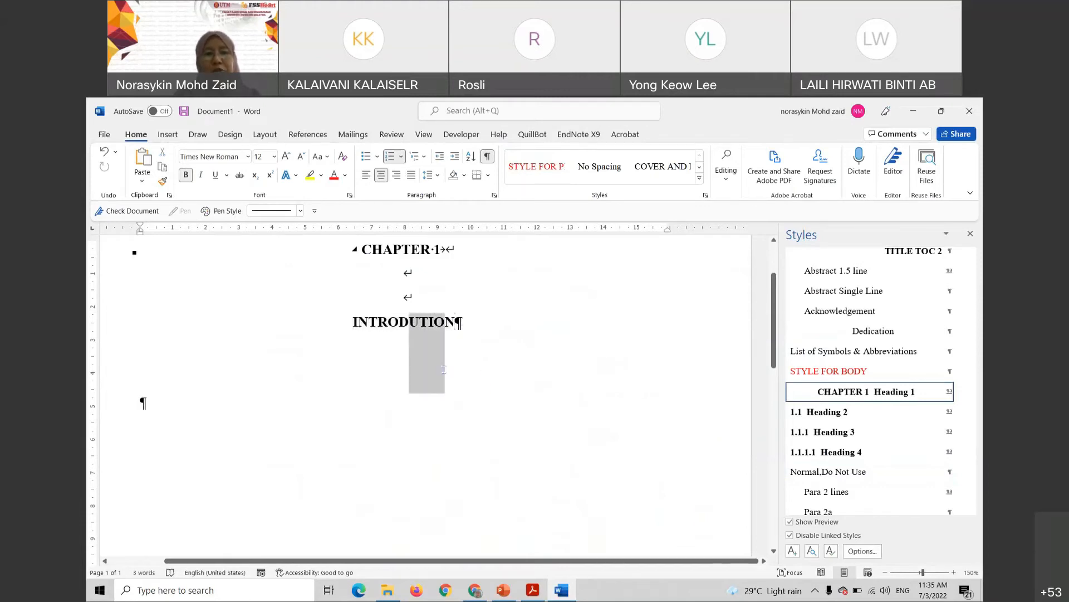
pyautogui.click(420, 322)
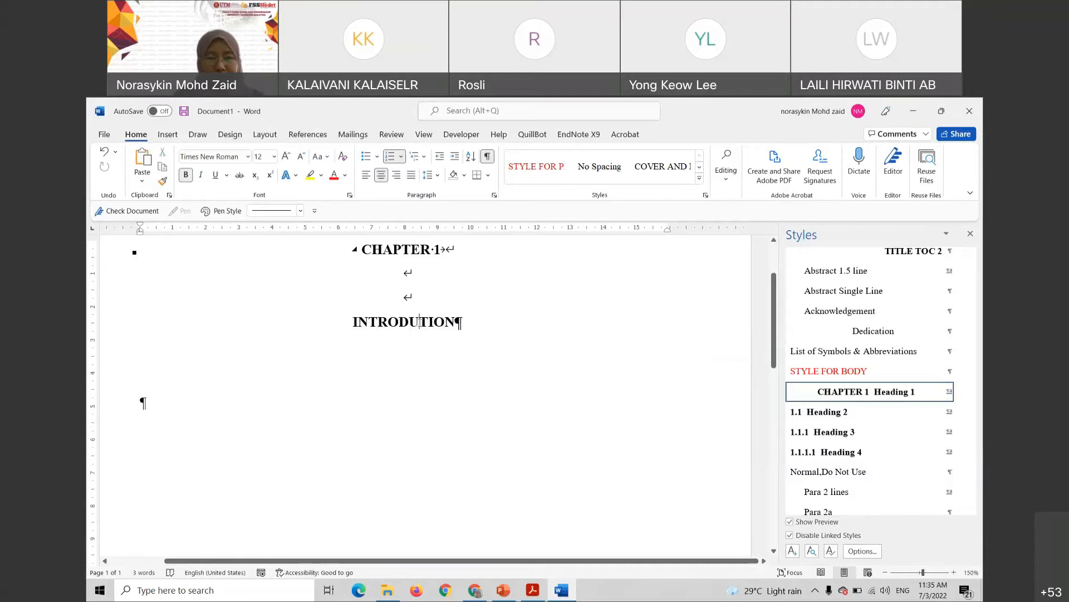
pyautogui.write('C')
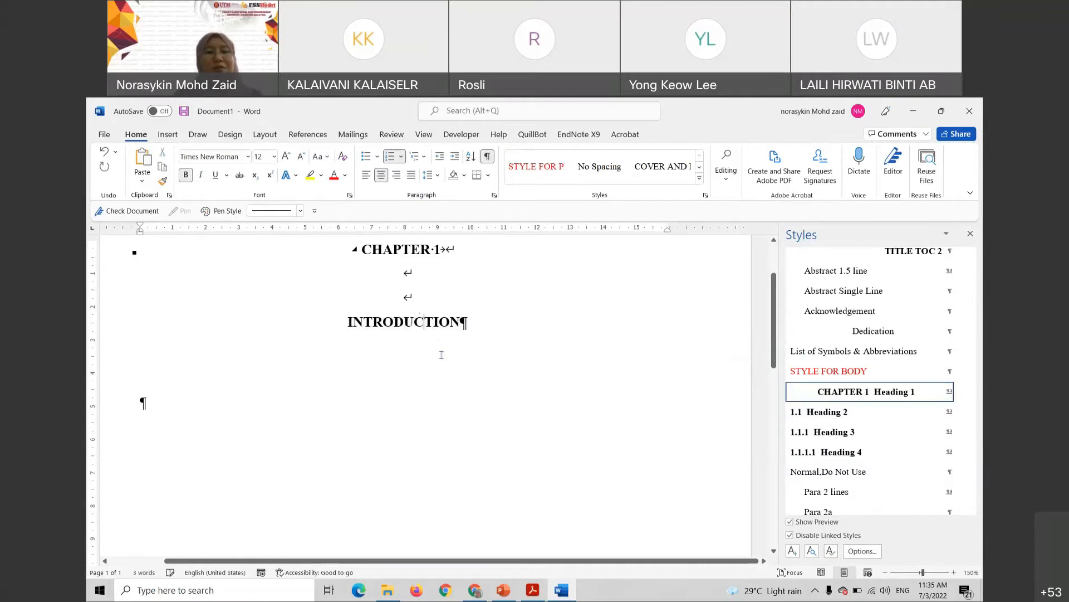
# Add 'Overview' below as the numbered 1.1 Heading 2, followed by a new empty paragraph
pyautogui.click(141, 402)
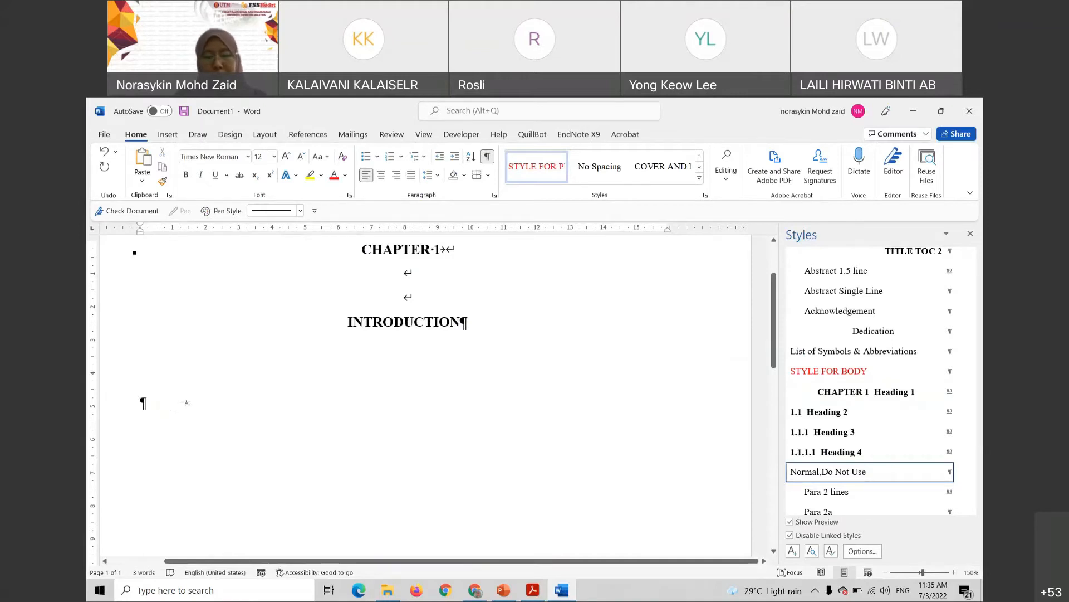
pyautogui.write('Over')
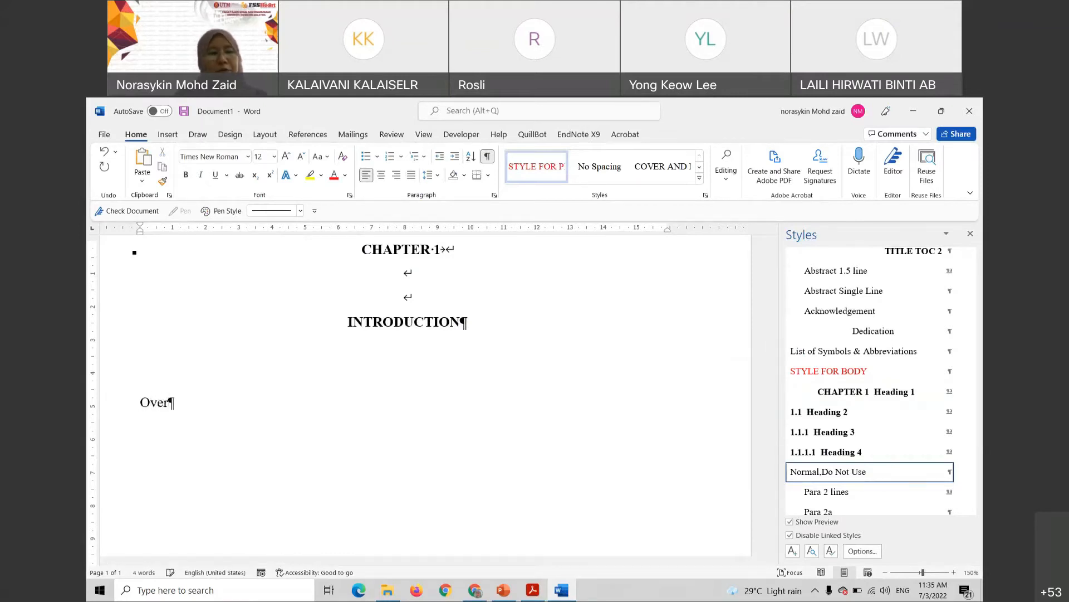
pyautogui.write('view')
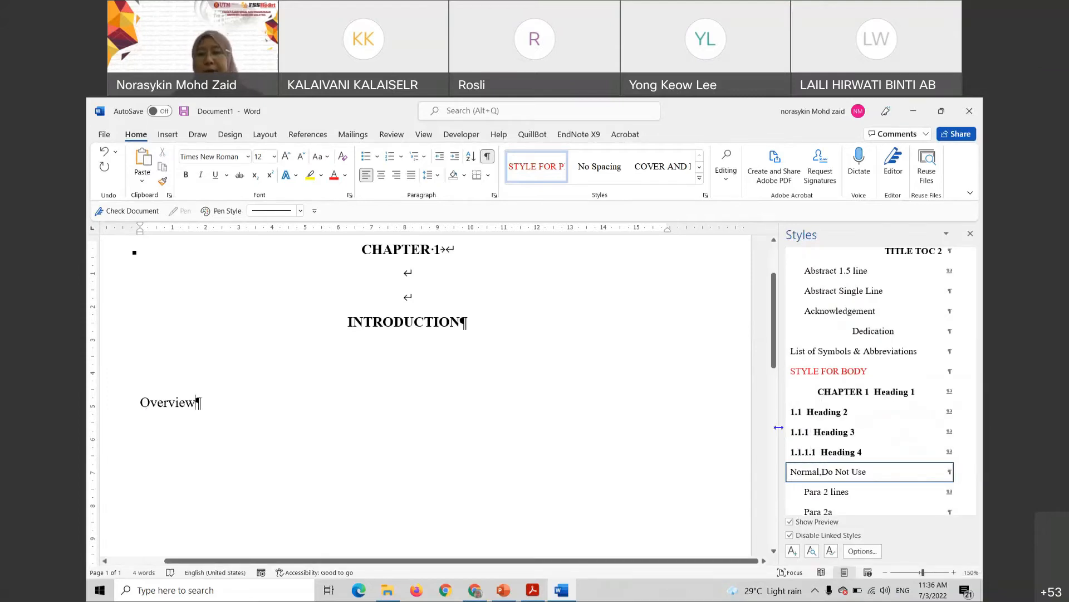
pyautogui.click(822, 413)
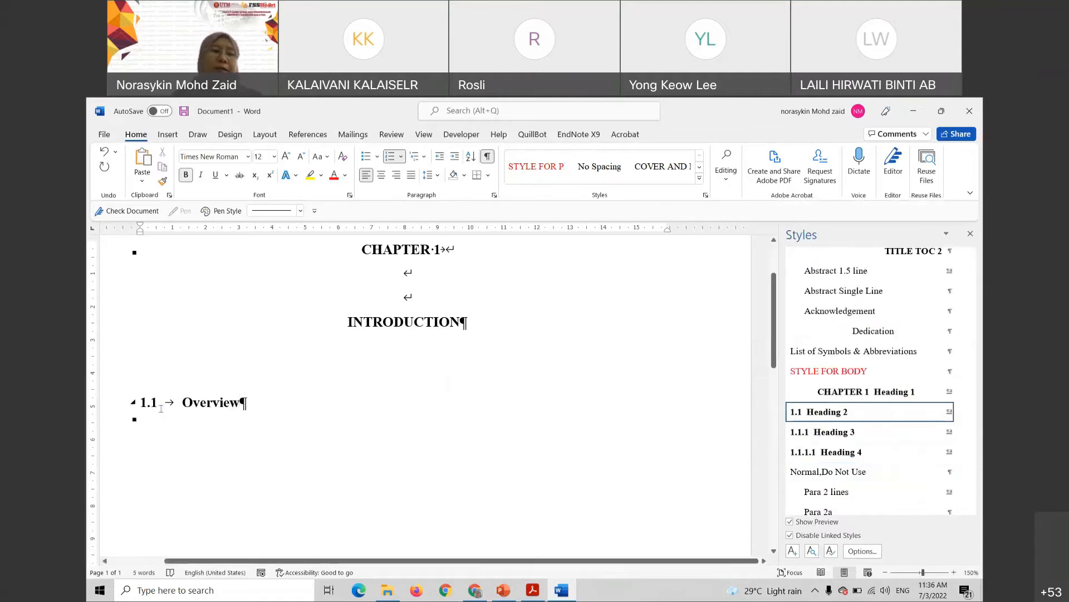
pyautogui.scroll(-2, 161, 408)
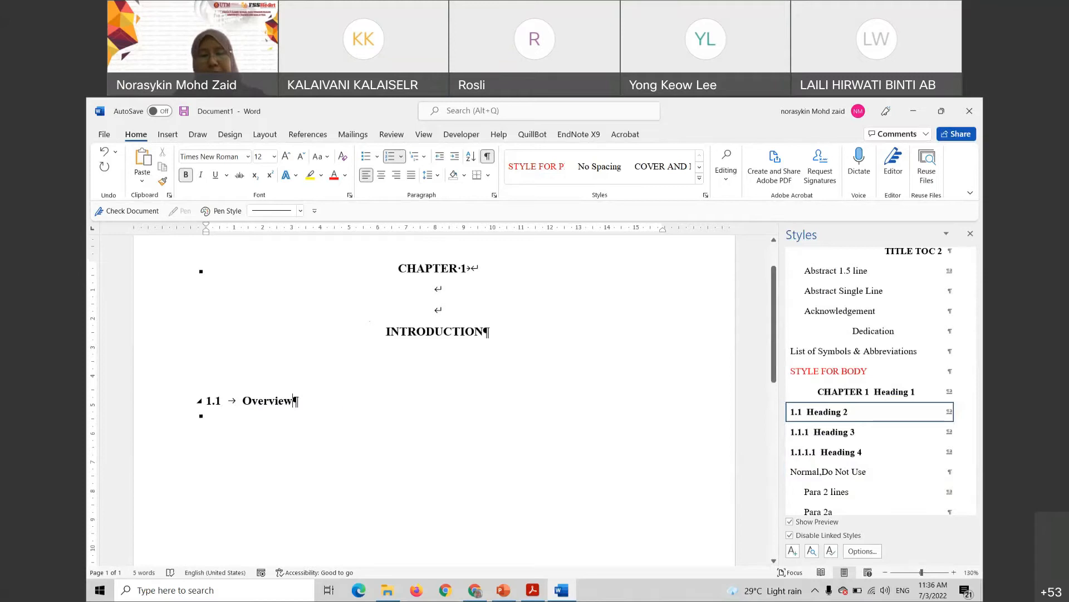
pyautogui.press('Return')
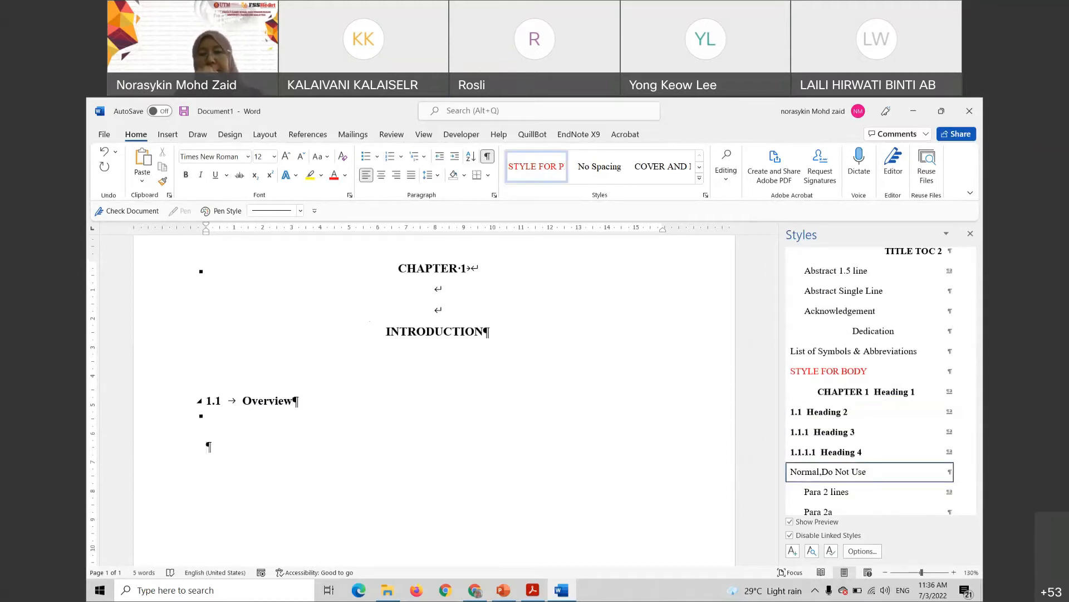
pyautogui.scroll(-1, 877, 422)
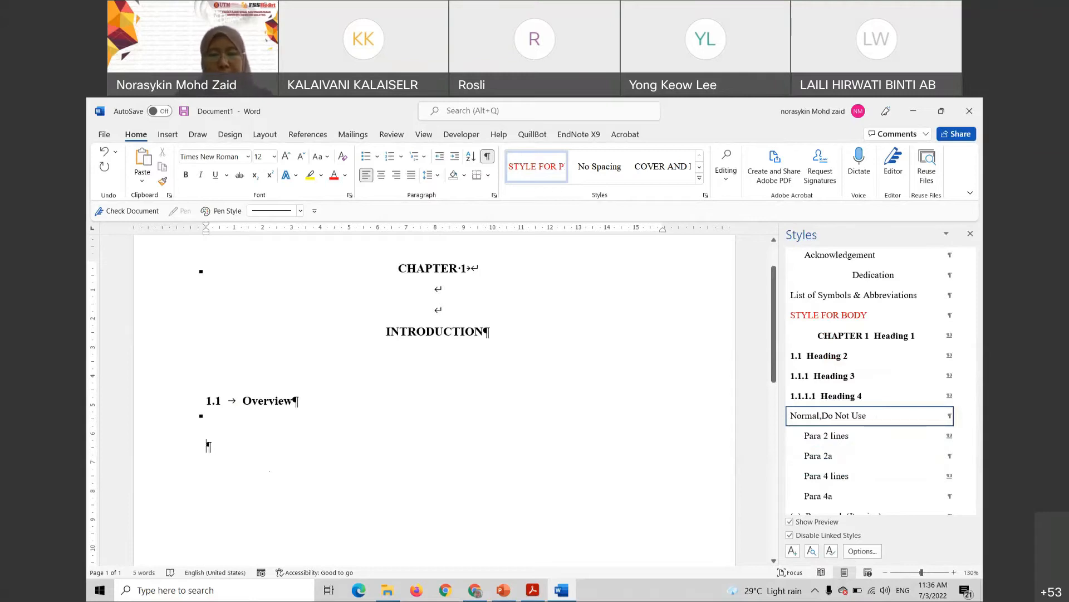
# Generate three sample paragraphs with =rand() under 1.1 Overview, then switch to the manual PDF
pyautogui.write('=rand(')
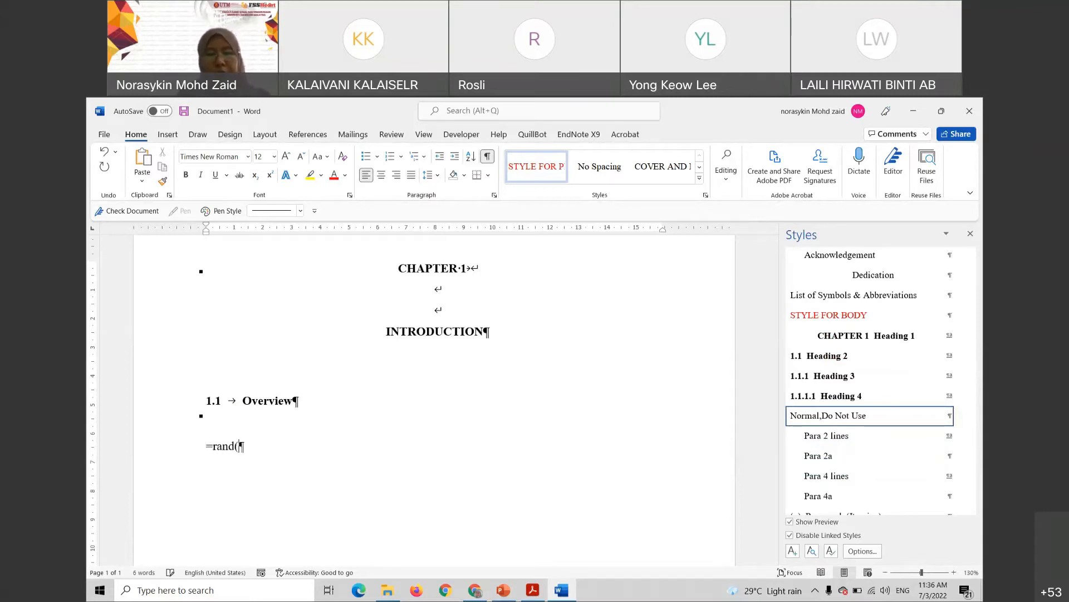
pyautogui.write(')')
pyautogui.press('Return')
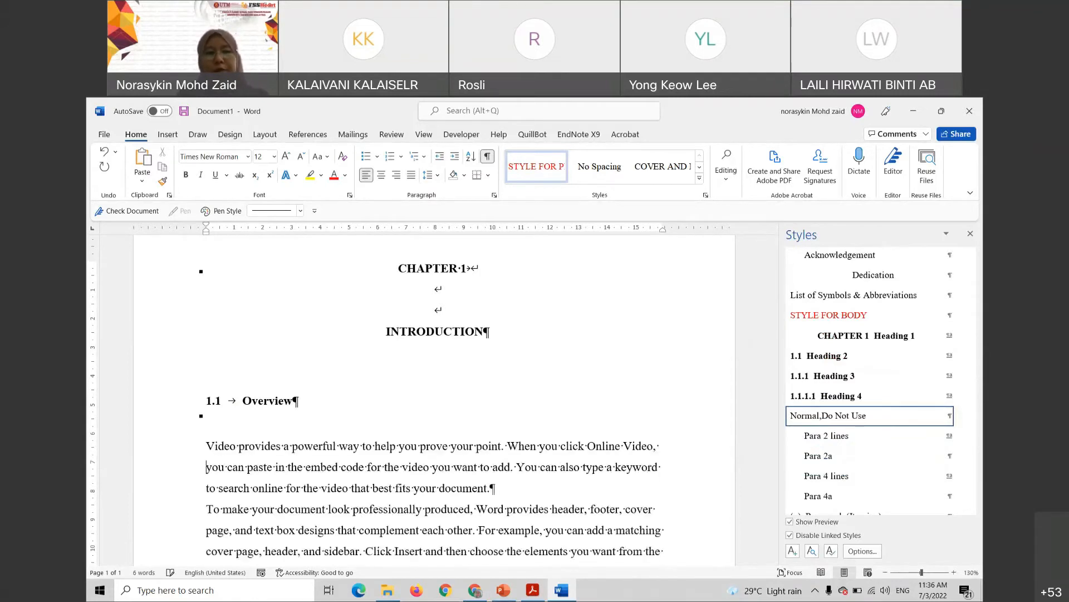
pyautogui.click(302, 391)
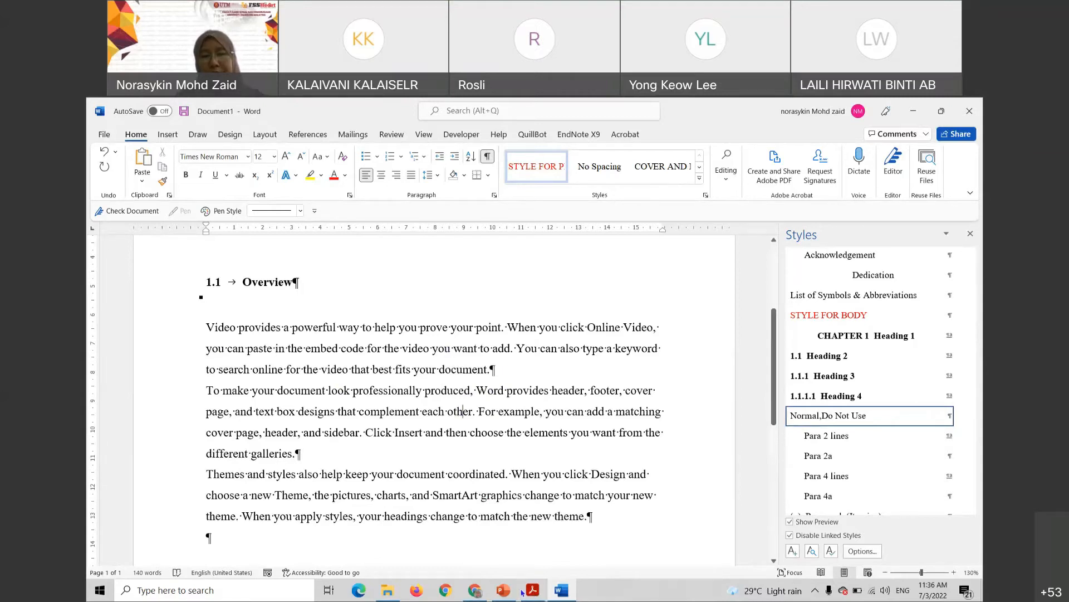
pyautogui.hotkey('alt', 'Tab')
pyautogui.scroll(-6, 592, 454)
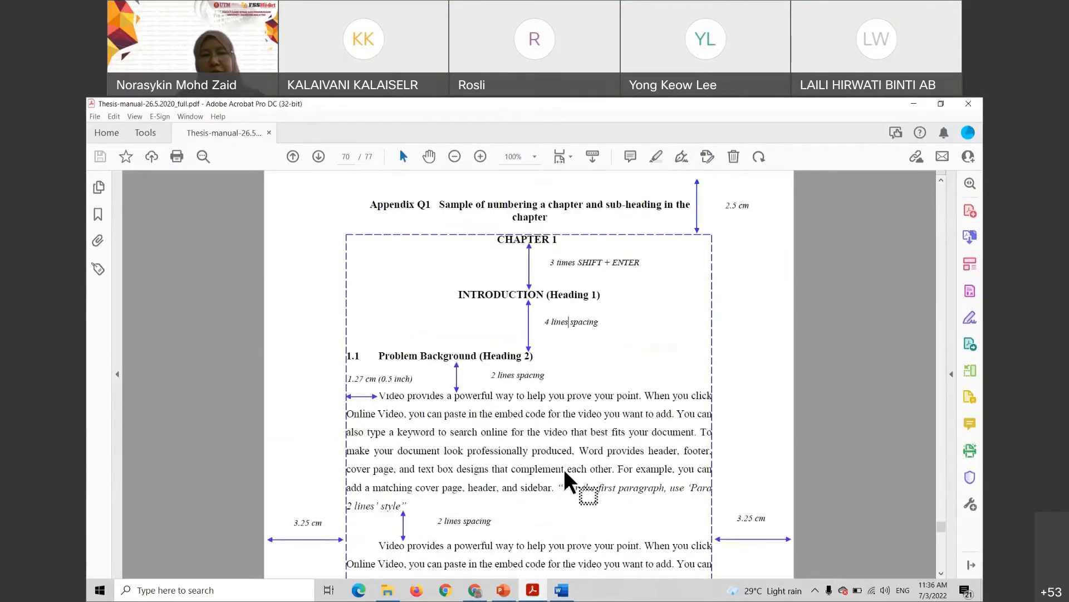
pyautogui.scroll(-1, 448, 463)
pyautogui.moveTo(437, 410); pyautogui.dragTo(490, 412)
pyautogui.click(490, 415)
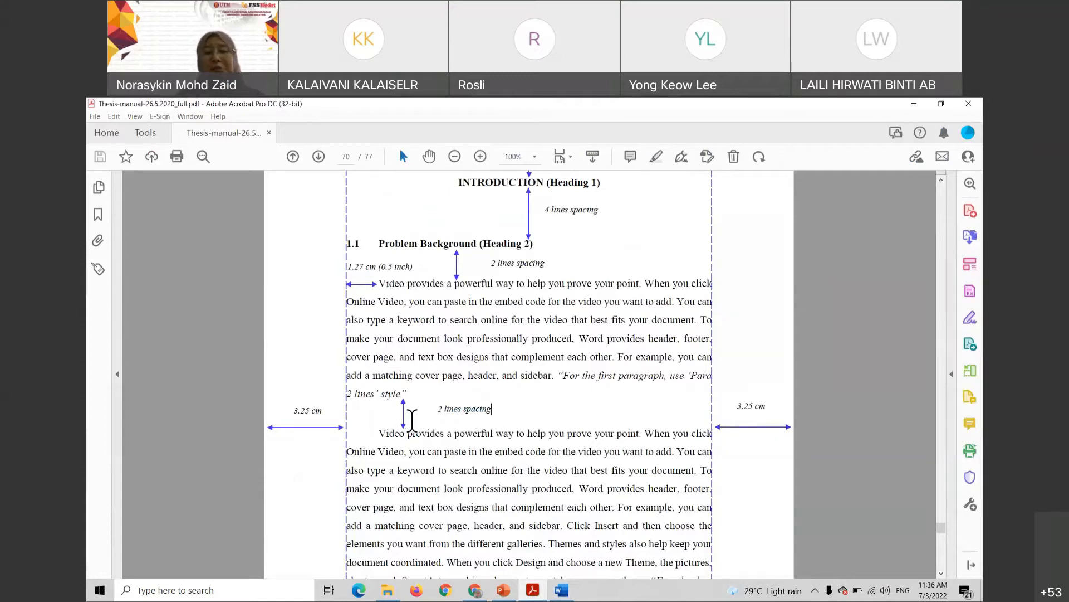
pyautogui.click(564, 595)
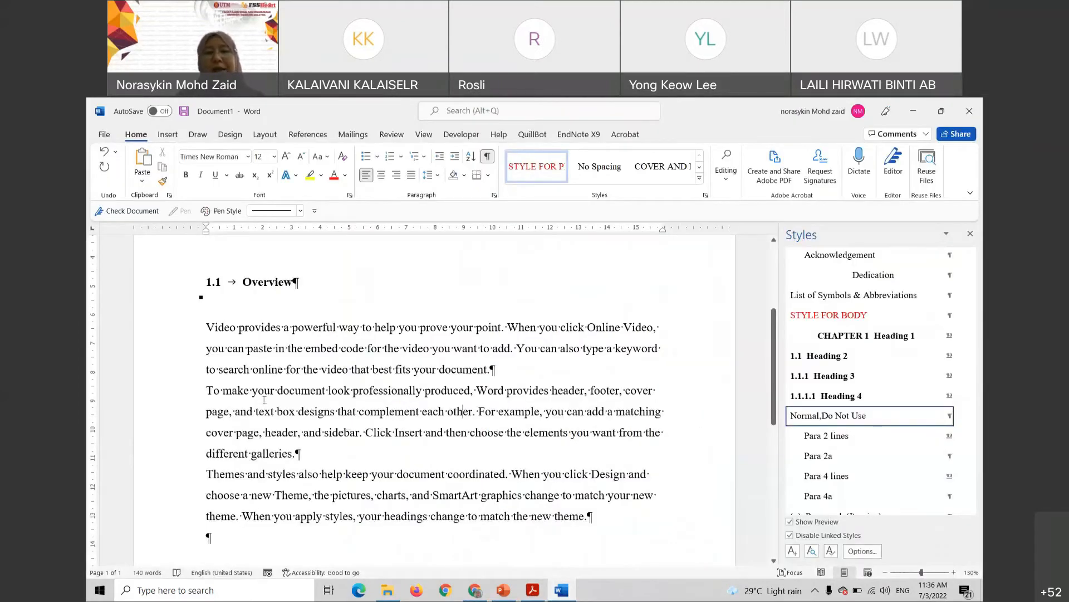
# Apply the Para 2 lines style to all three sample paragraphs, then begin typing 'Background of' below
pyautogui.click(469, 348)
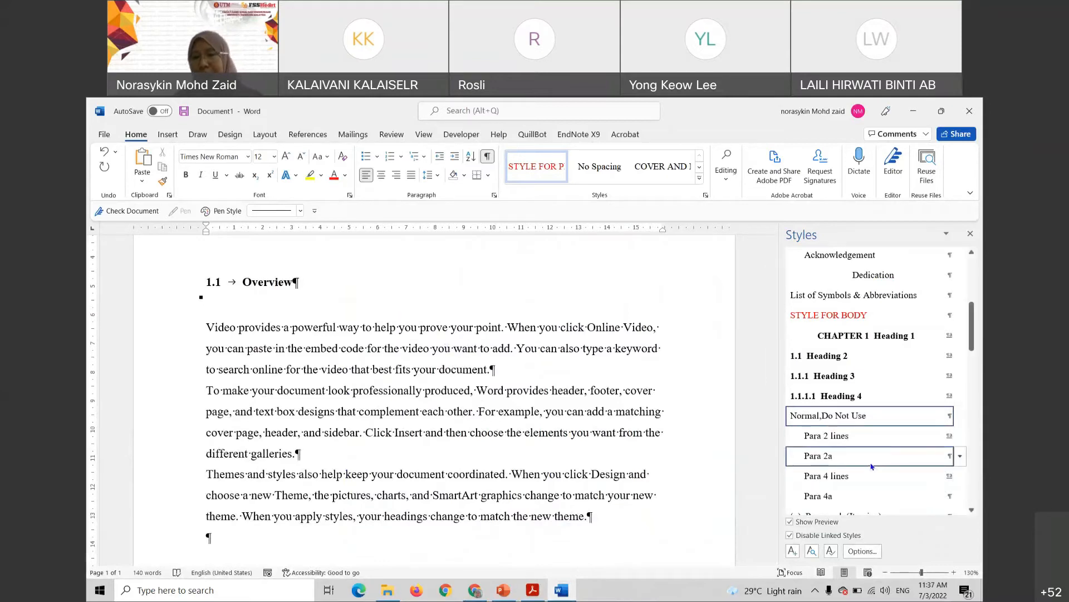
pyautogui.scroll(-1, 844, 412)
pyautogui.moveTo(840, 413)
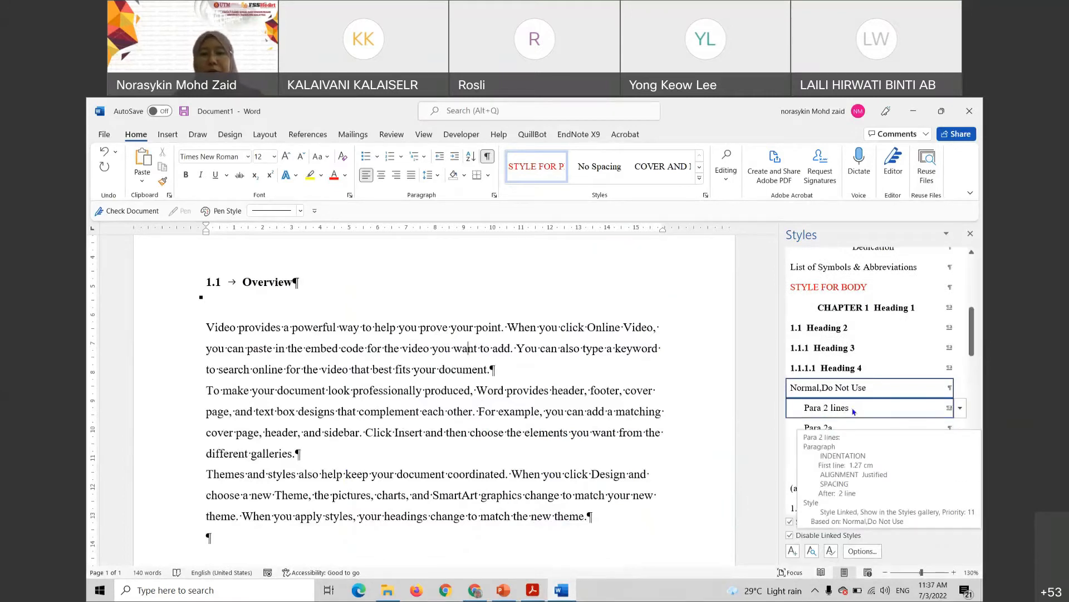
pyautogui.click(854, 411)
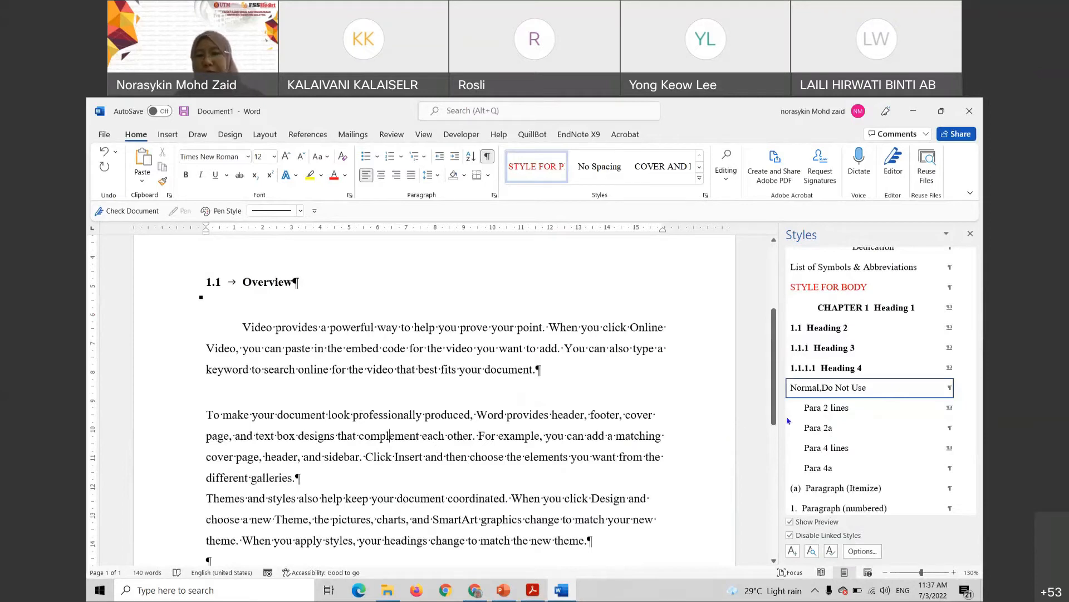
pyautogui.click(829, 411)
pyautogui.scroll(-3, 401, 474)
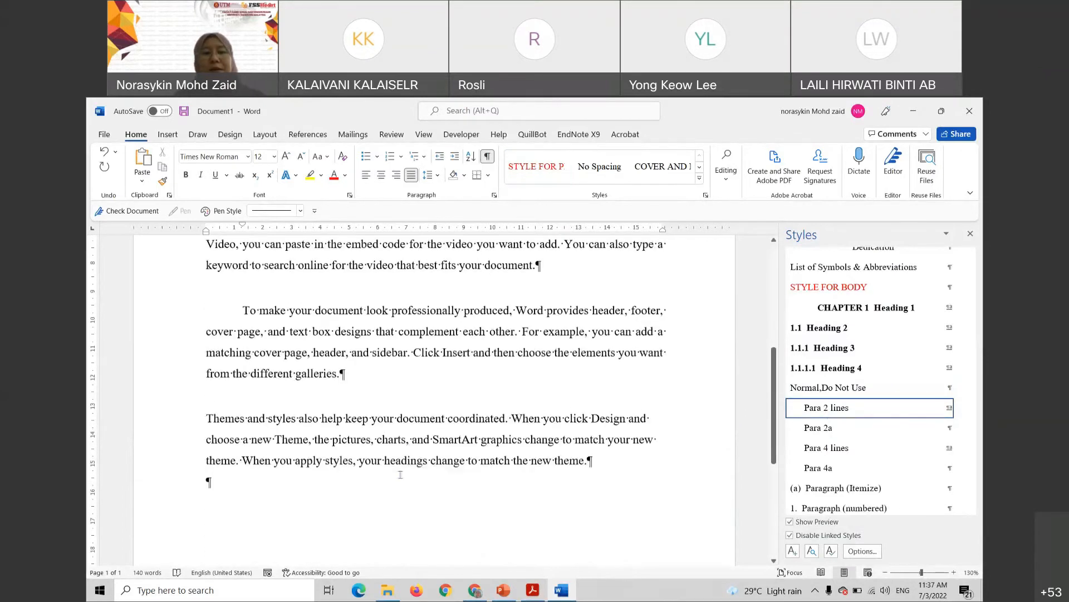
pyautogui.click(411, 435)
pyautogui.click(830, 409)
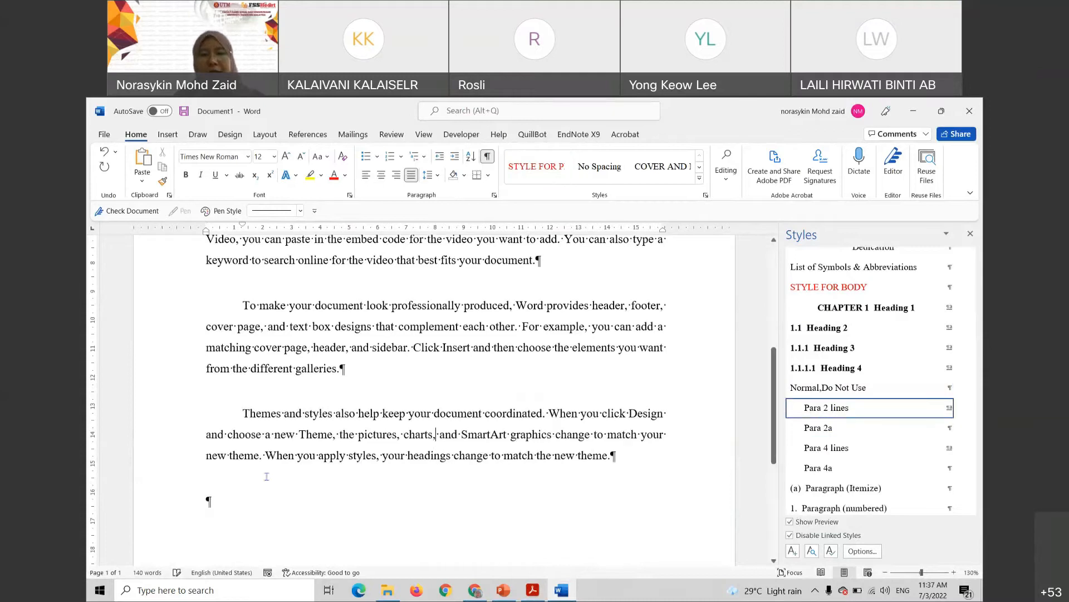
pyautogui.scroll(2, 255, 500)
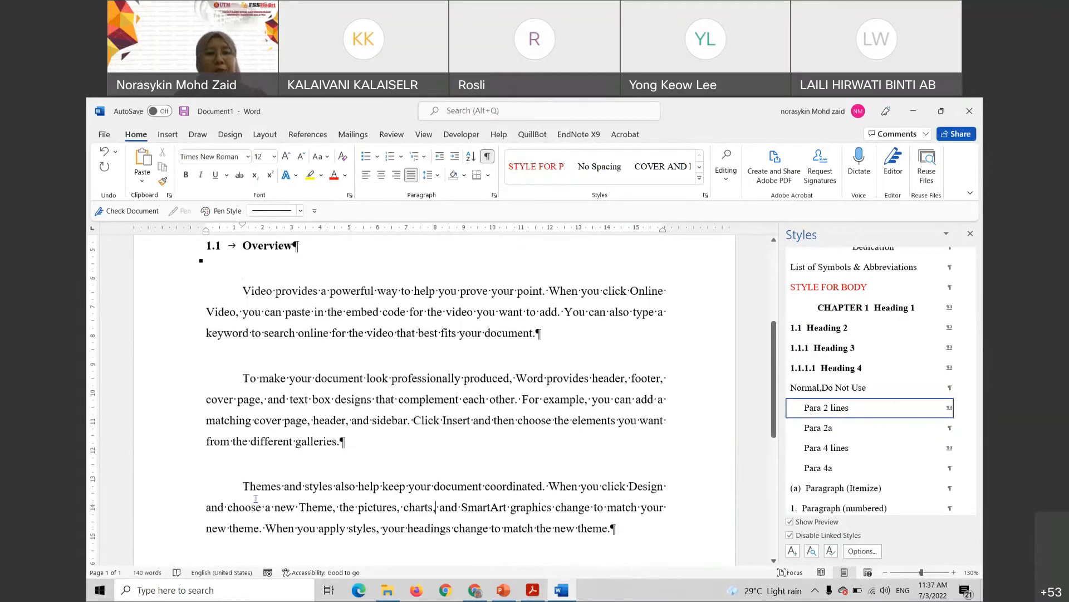
pyautogui.scroll(-2, 257, 498)
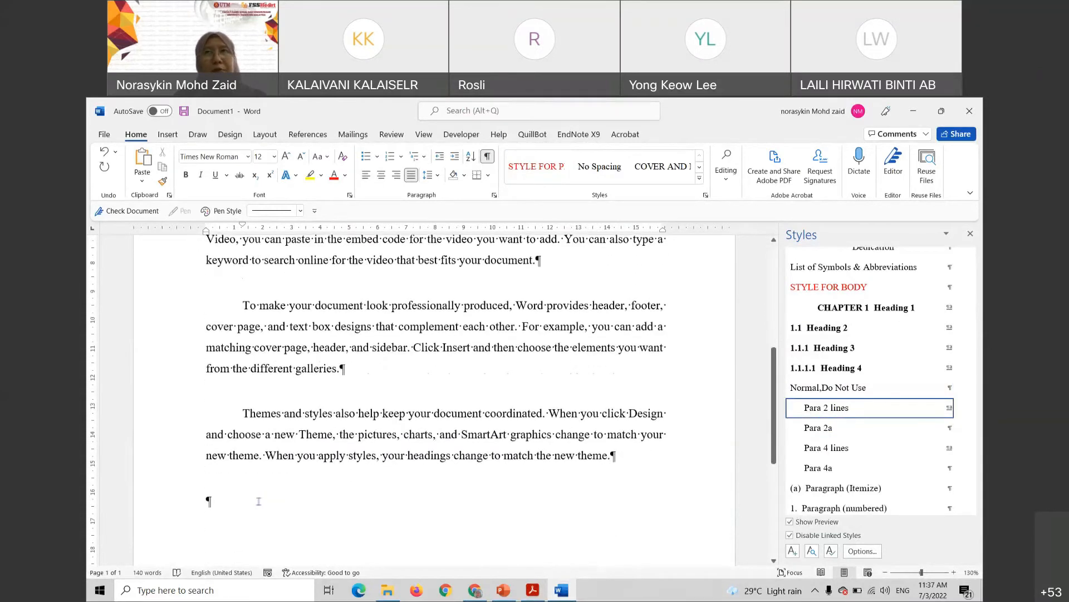
pyautogui.click(208, 500)
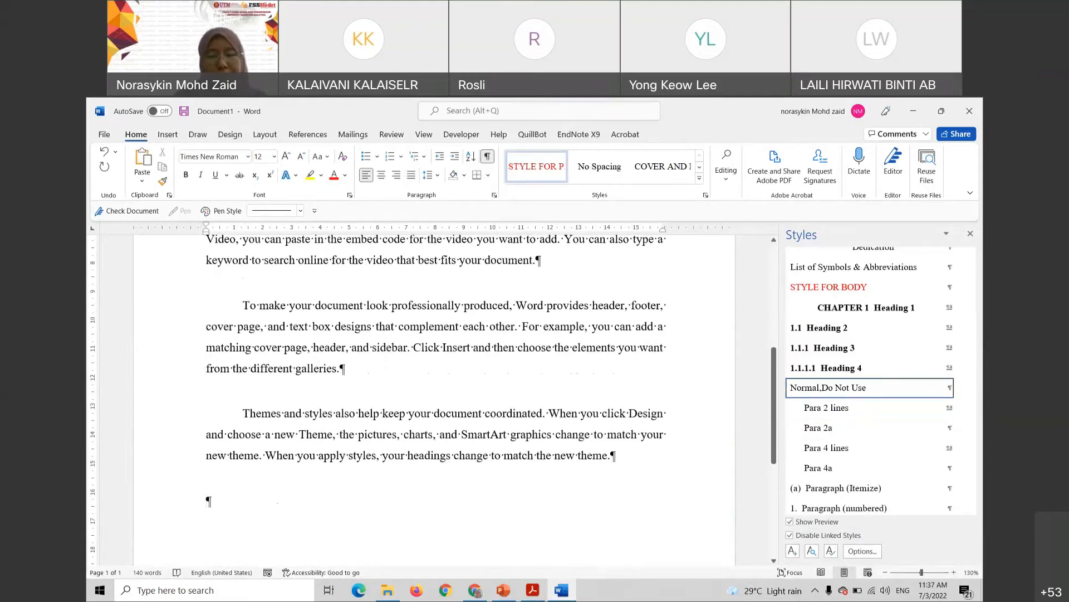
pyautogui.write('B')
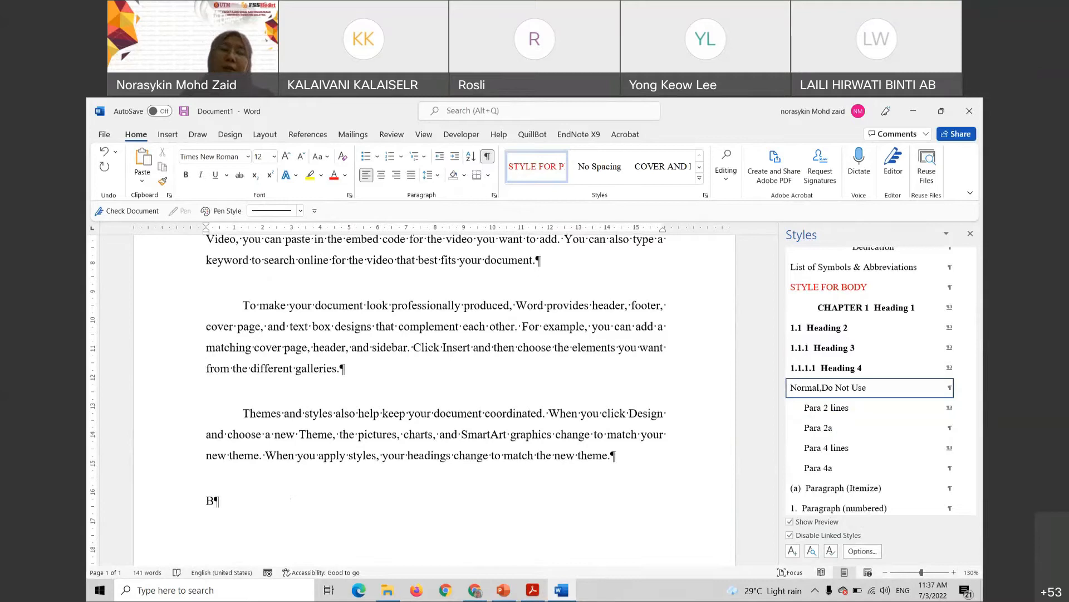
pyautogui.write('a')
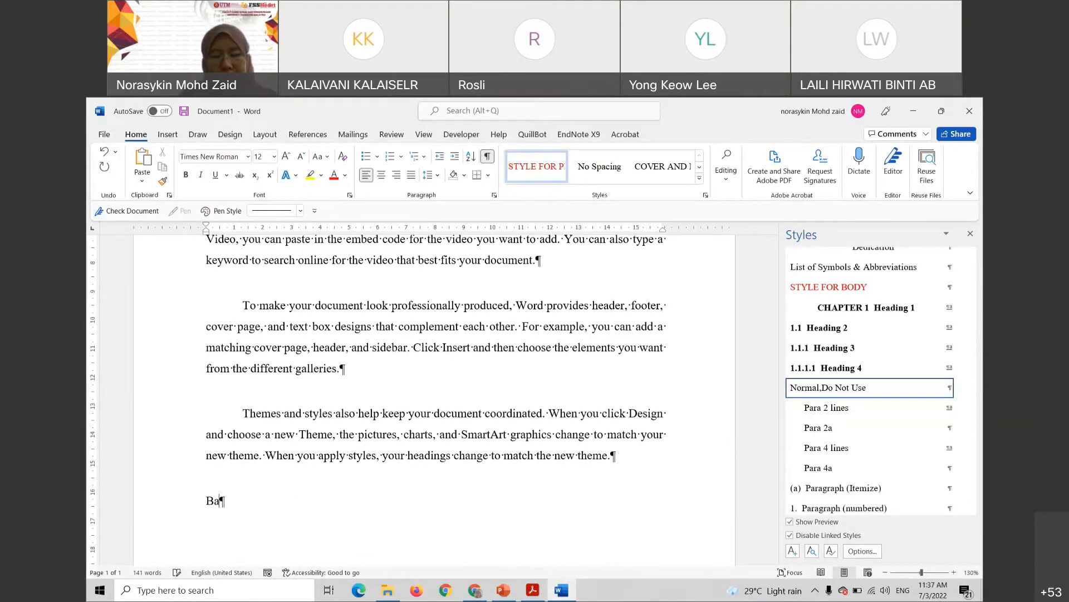
pyautogui.write('ckground of')
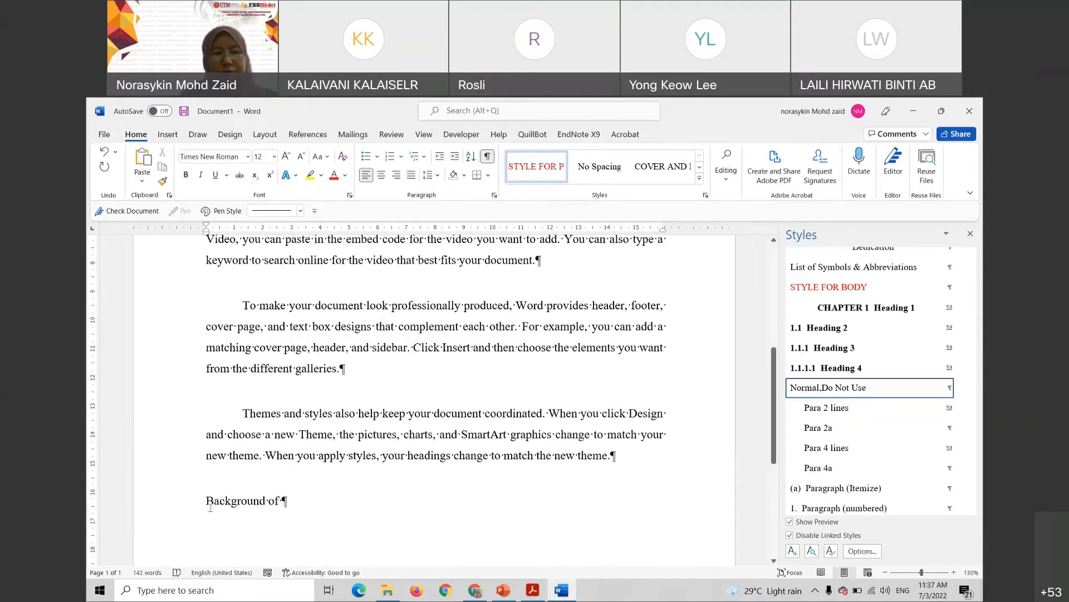
# Complete 'Background of Problem' and style it as numbered heading 1.2, then bring up the manual PDF
pyautogui.write('Pr')
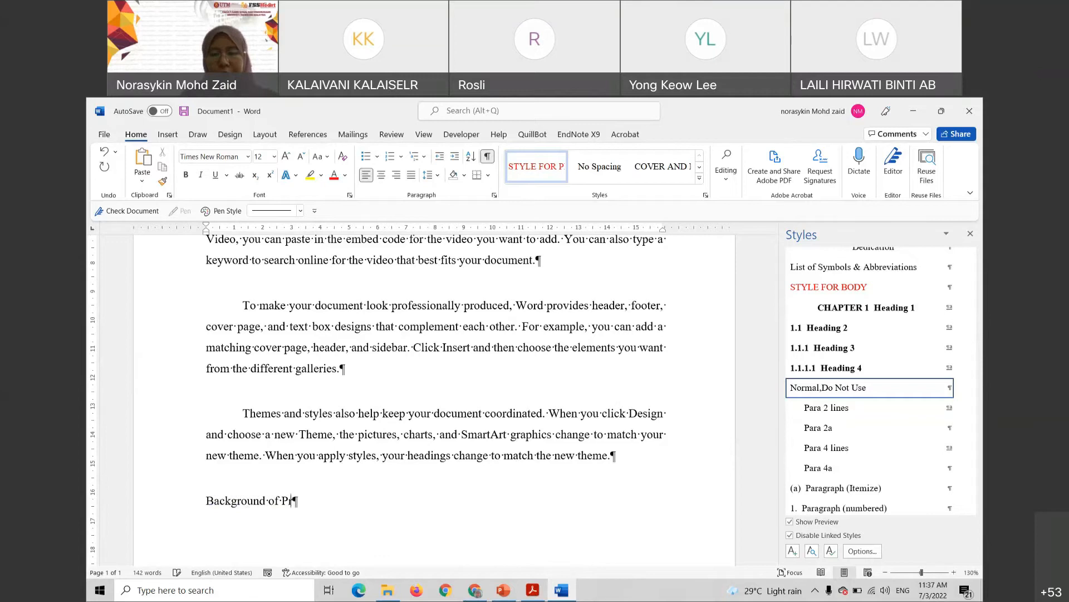
pyautogui.write('oblem')
pyautogui.press('Return')
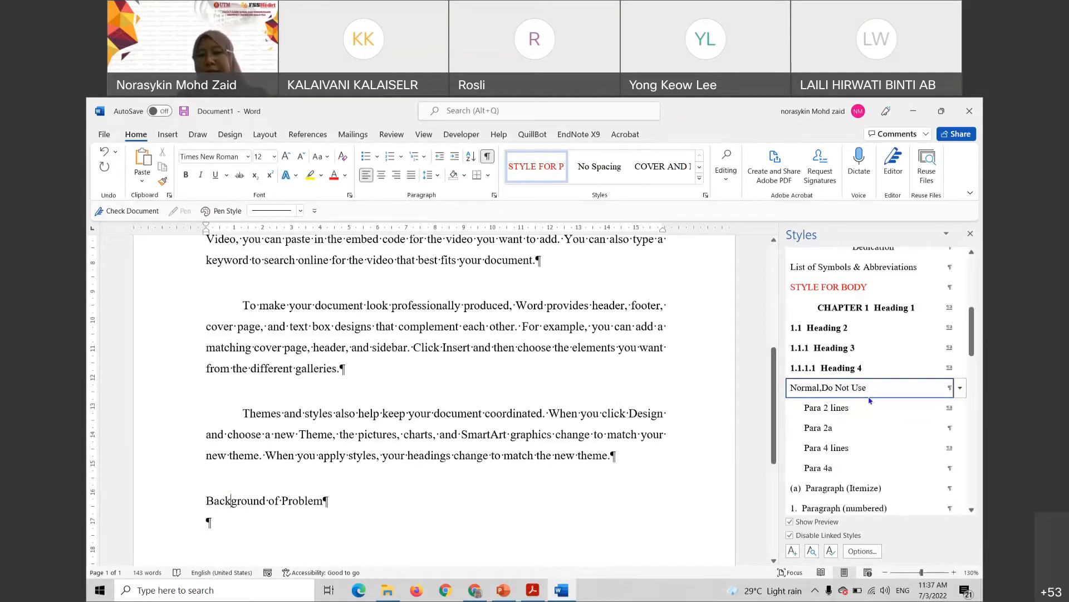
pyautogui.scroll(4, 261, 328)
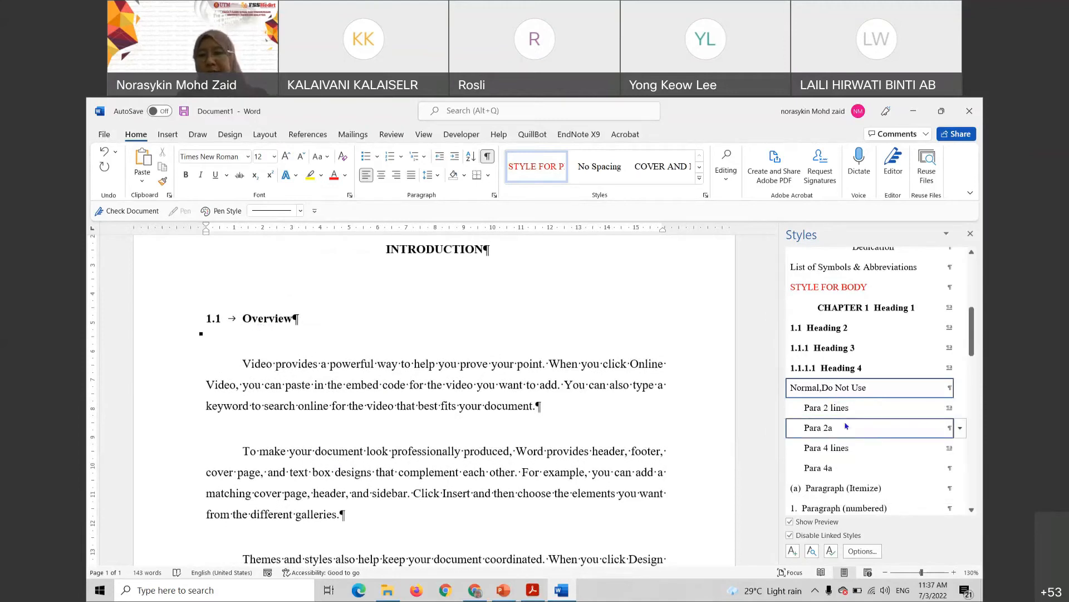
pyautogui.scroll(-3, 666, 398)
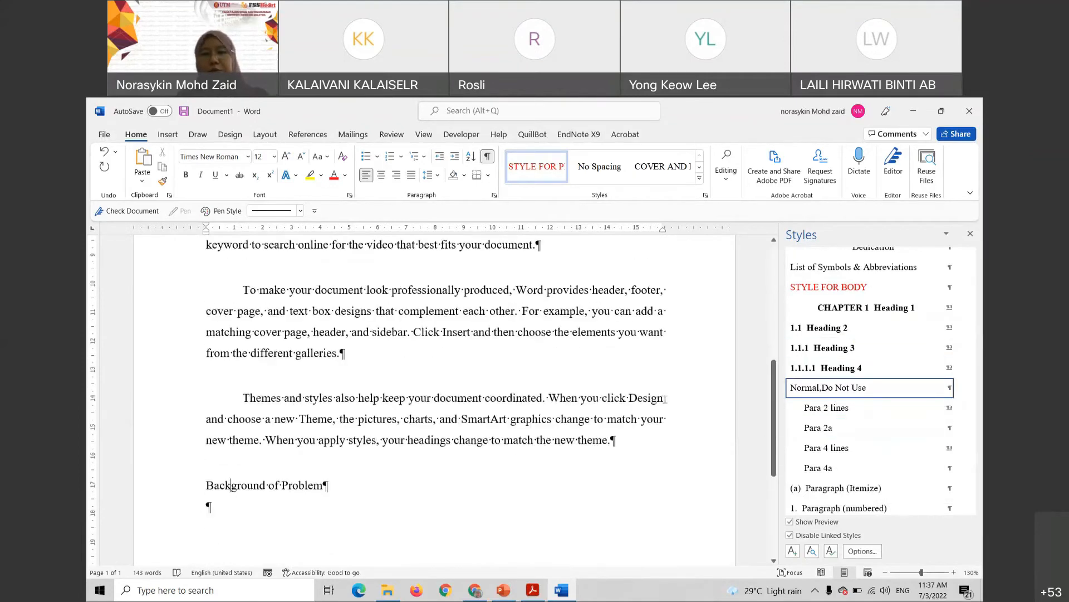
pyautogui.scroll(-2, 665, 398)
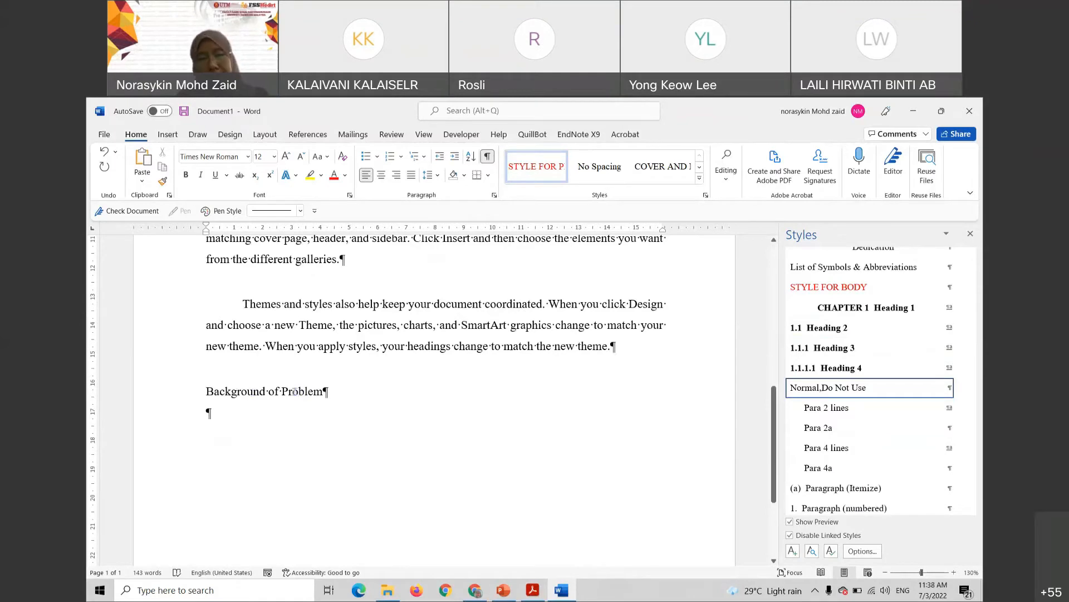
pyautogui.click(841, 333)
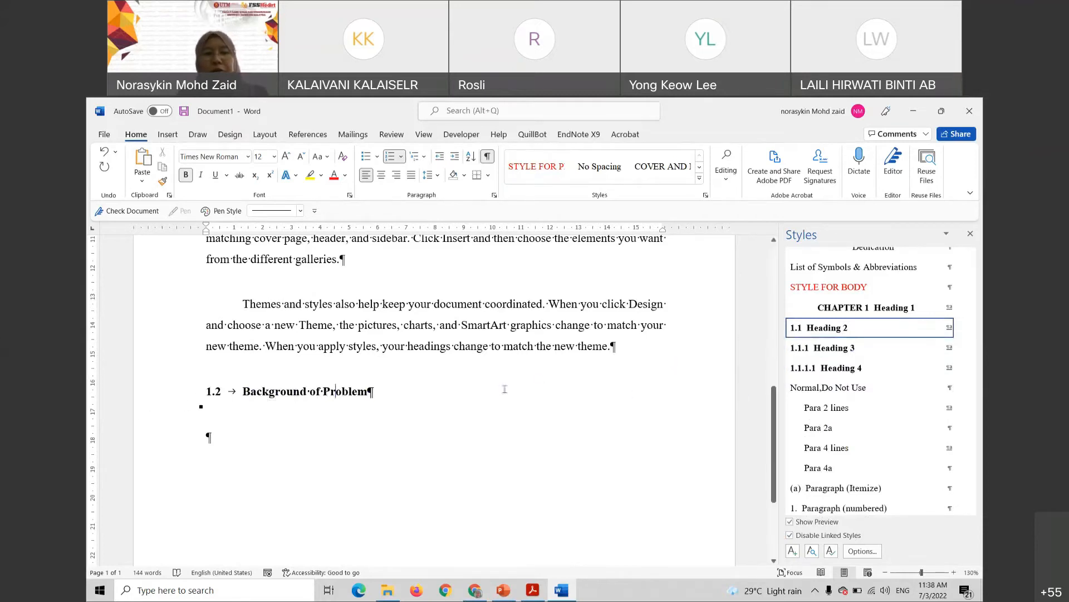
pyautogui.click(533, 590)
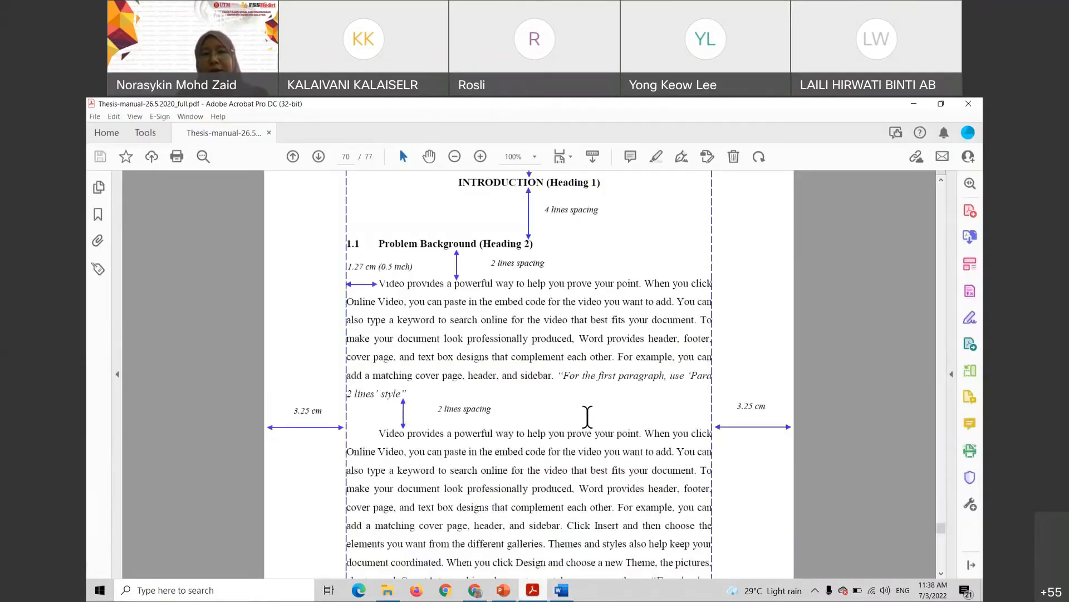
# Check the manual's 4 line spacing rule before 1.2 Problem Background, then return to Word's Themes and styles paragraph
pyautogui.scroll(-3, 589, 407)
pyautogui.scroll(-3, 590, 407)
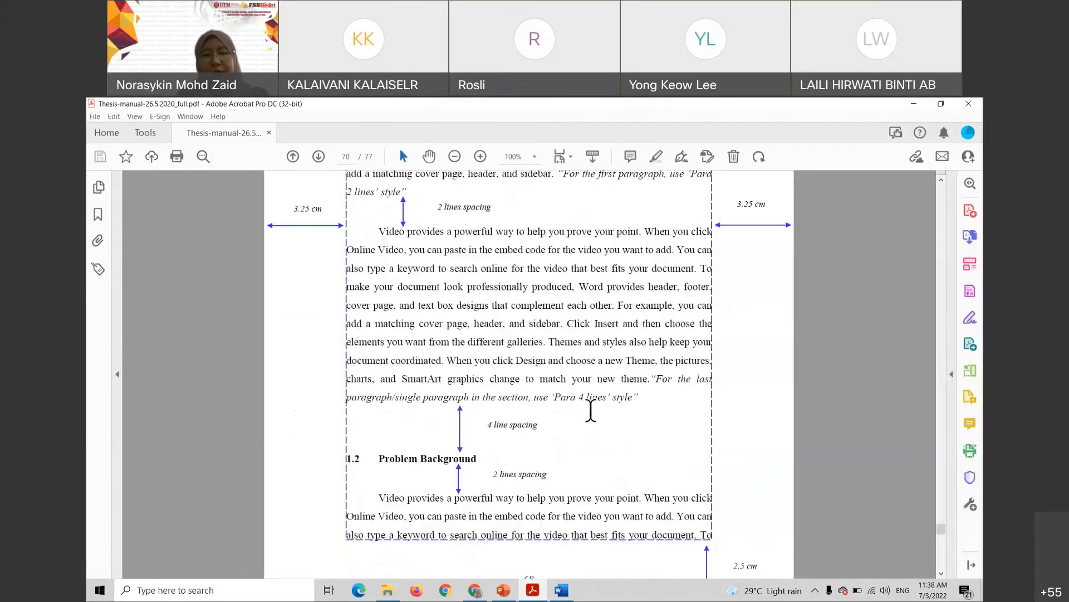
pyautogui.scroll(-2, 577, 407)
pyautogui.tripleClick(513, 358)
pyautogui.scroll(3, 500, 350)
pyautogui.click(450, 327)
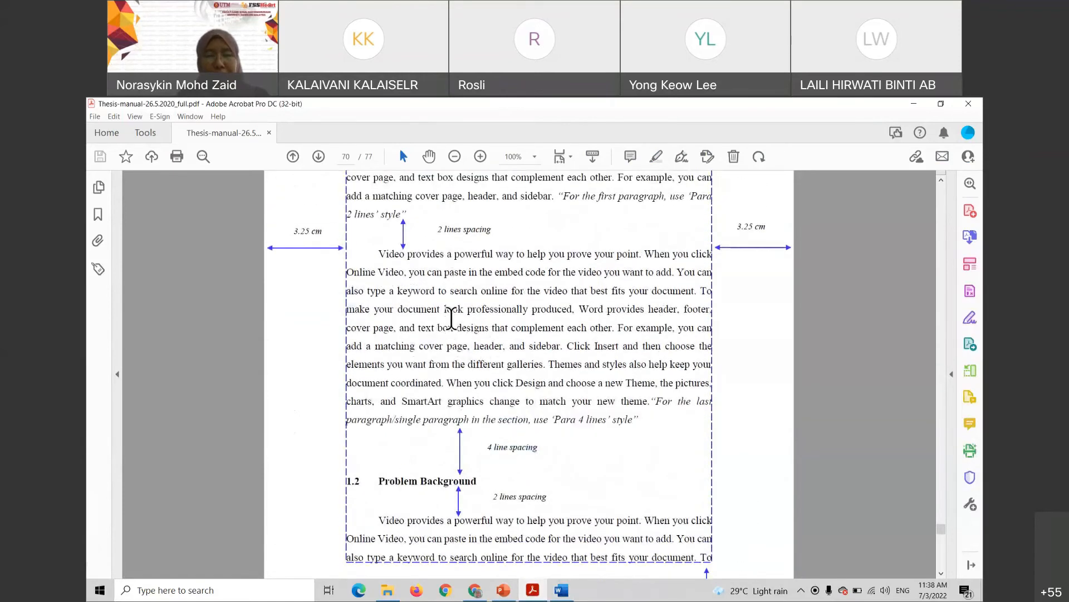
pyautogui.scroll(3, 449, 323)
pyautogui.scroll(2, 448, 322)
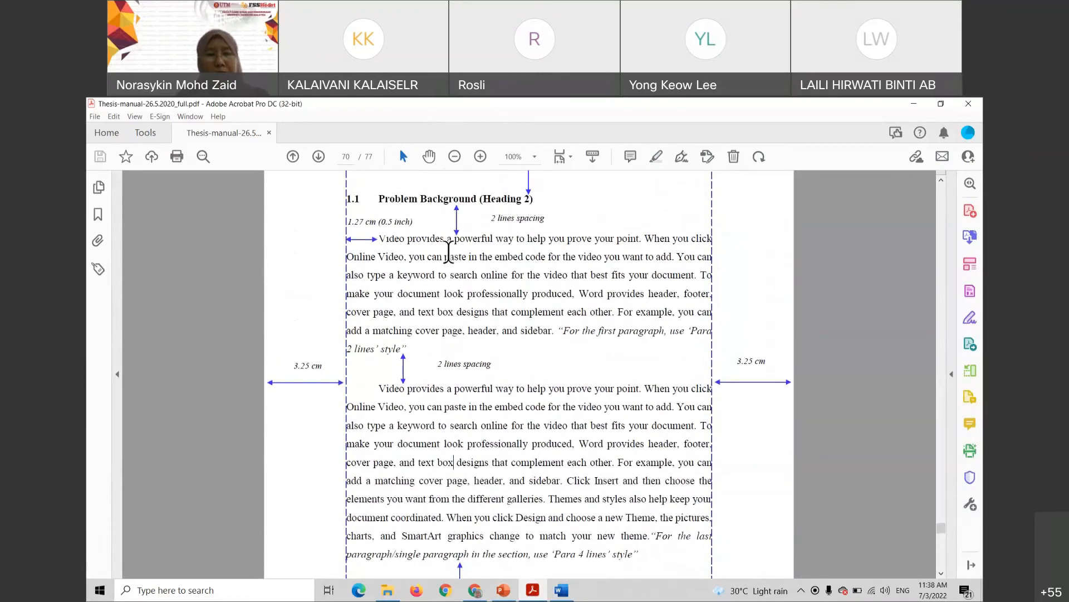
pyautogui.scroll(-3, 440, 340)
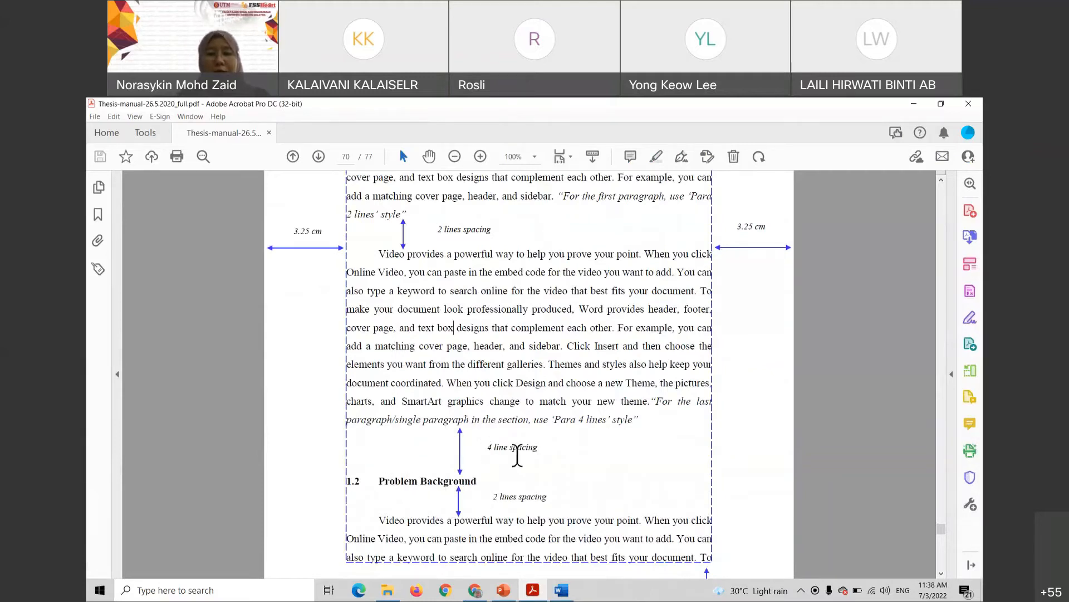
pyautogui.click(563, 593)
pyautogui.click(359, 307)
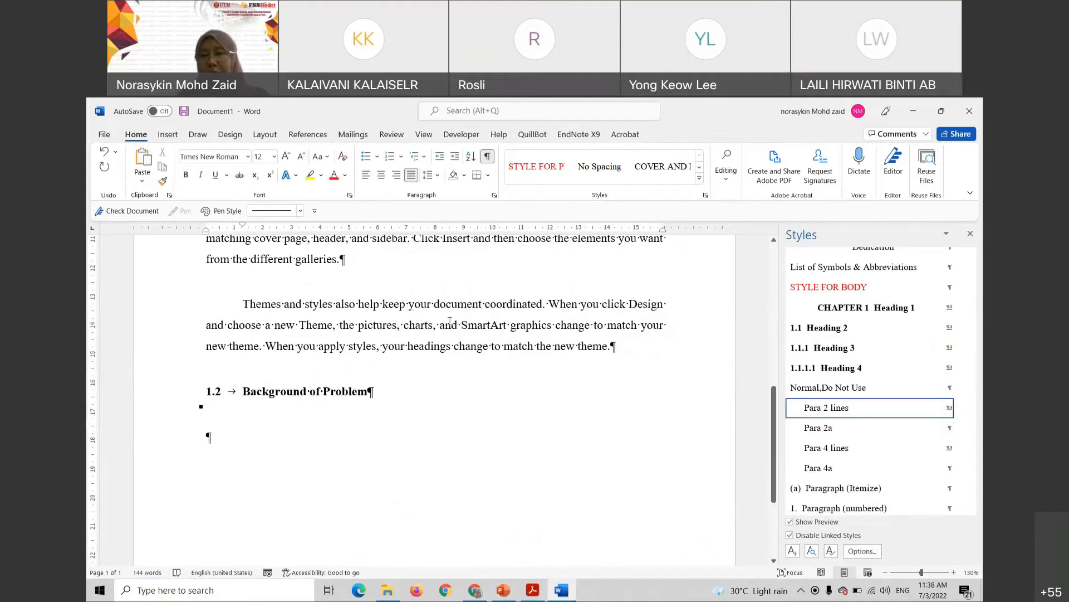
# Apply the Para 4 lines style to the Themes and styles paragraph
pyautogui.scroll(-1, 846, 457)
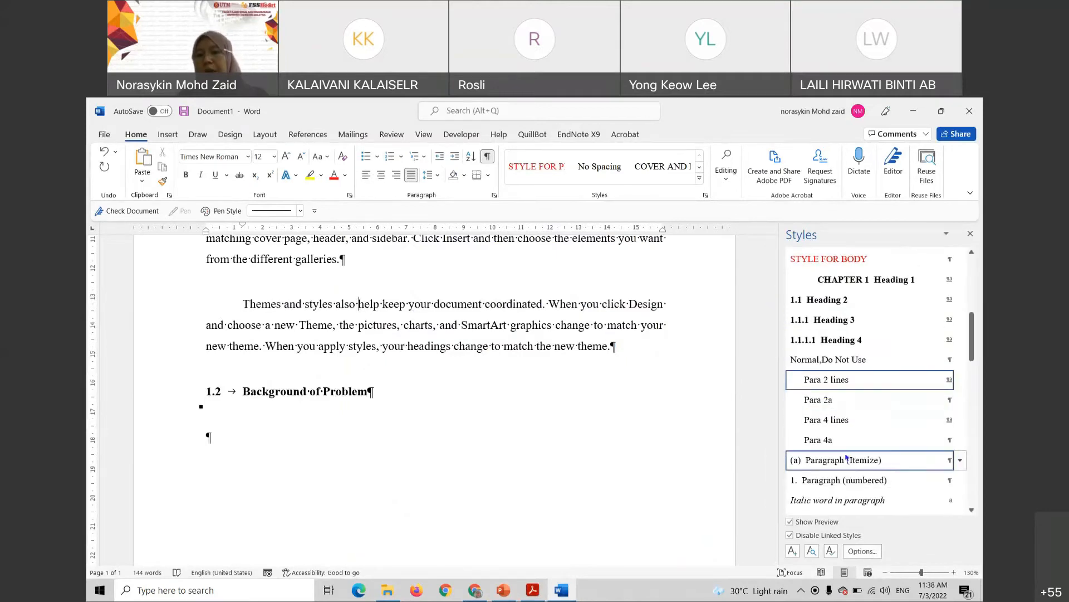
pyautogui.moveTo(838, 422)
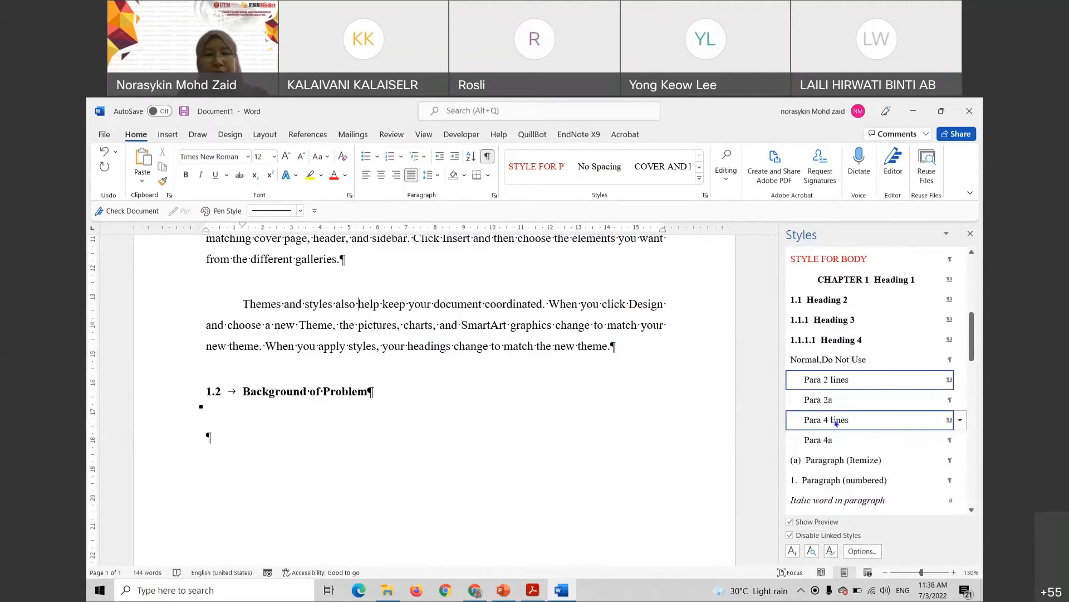
pyautogui.click(836, 422)
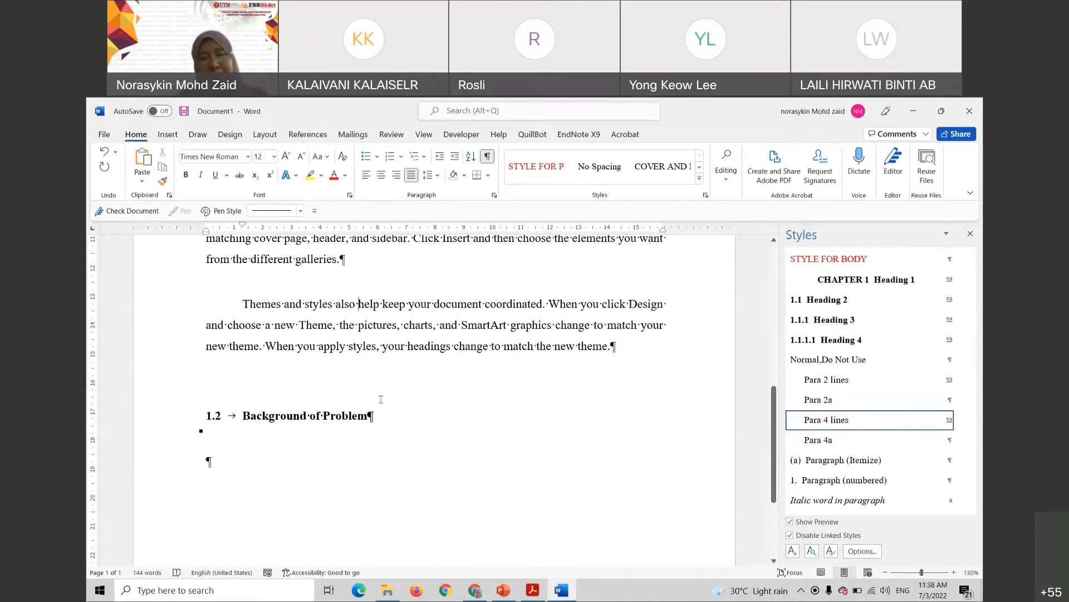
# Type =rand(6) on the empty line below heading 1.2
pyautogui.scroll(8, 519, 394)
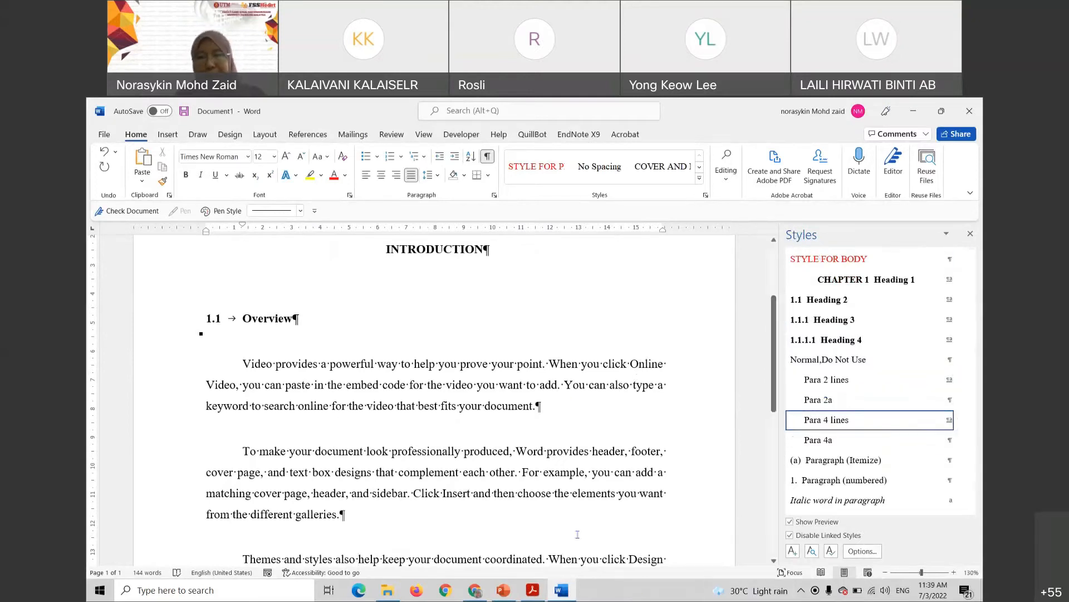
pyautogui.scroll(-5, 485, 473)
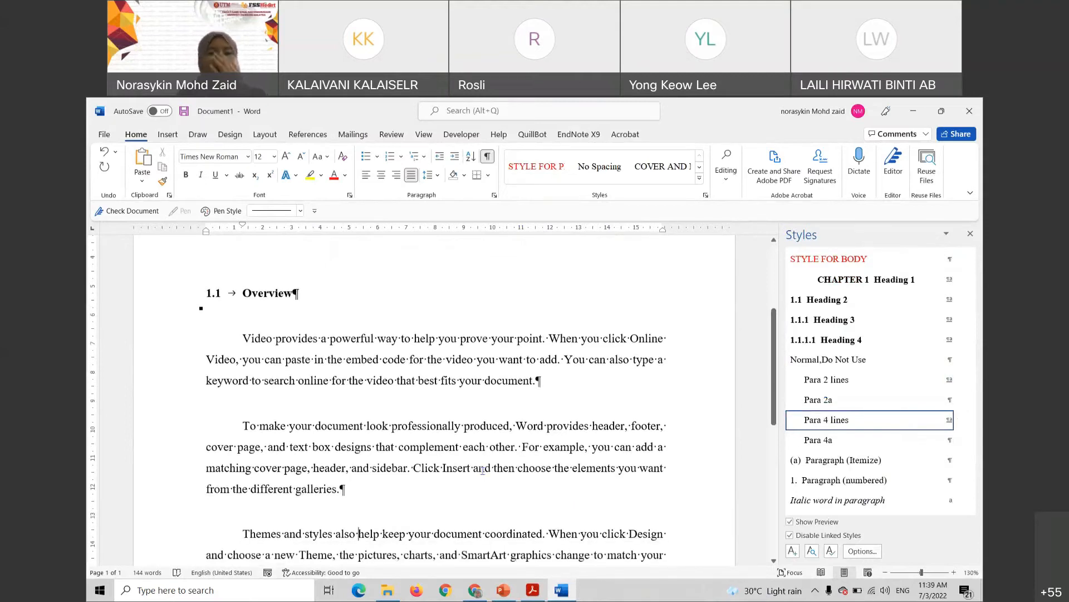
pyautogui.scroll(-3, 473, 467)
pyautogui.click(209, 461)
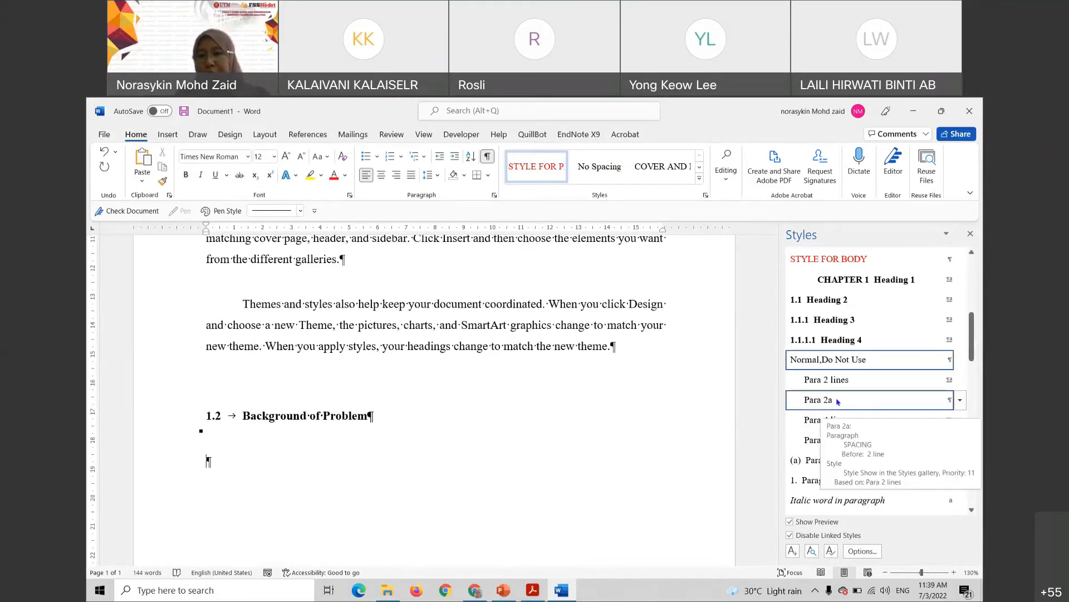
pyautogui.moveTo(857, 420)
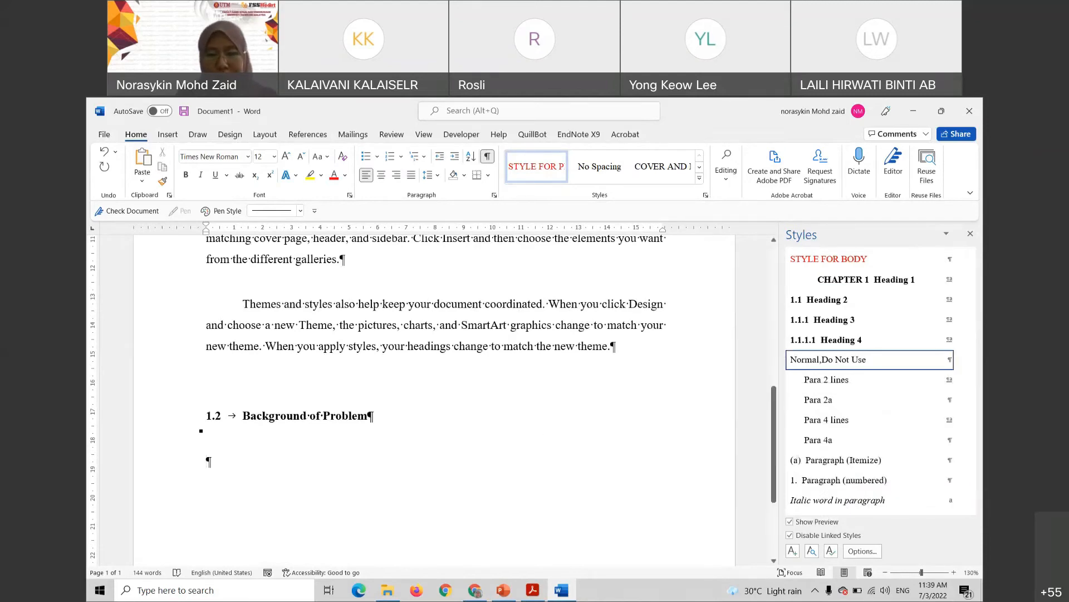
pyautogui.write('=ra')
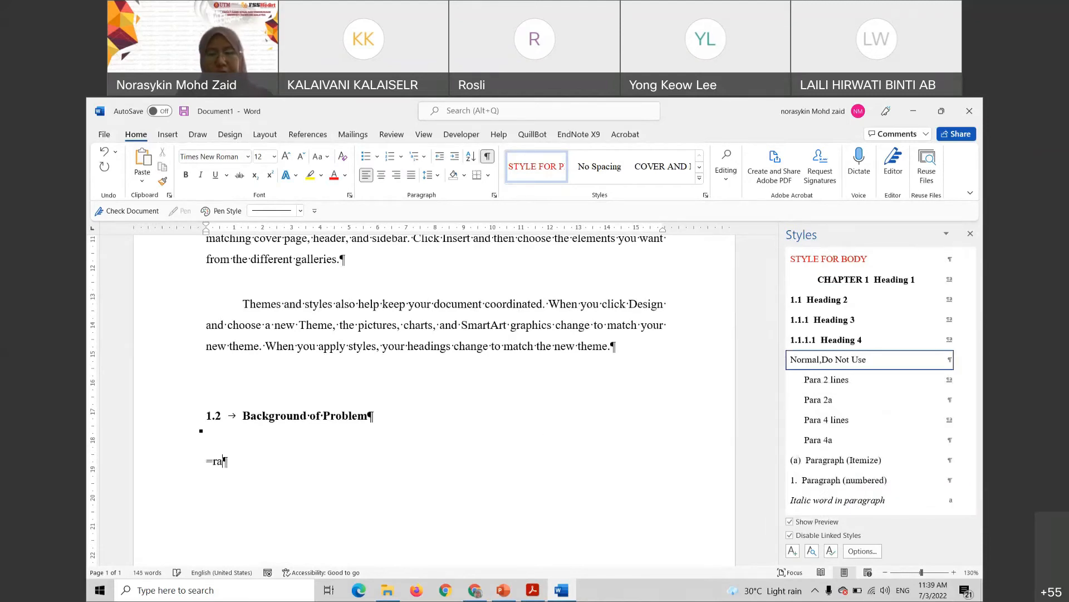
pyautogui.write('nd(6)')
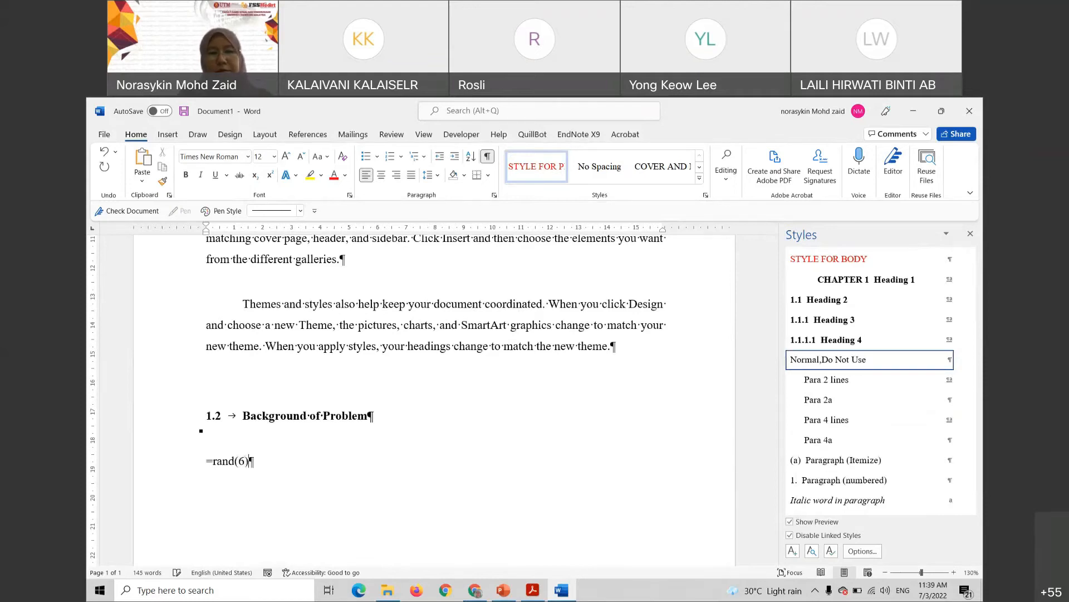
# Expand =rand(6) into sample paragraphs and style the first two under 1.2 as Para 2 lines
pyautogui.press('Return')
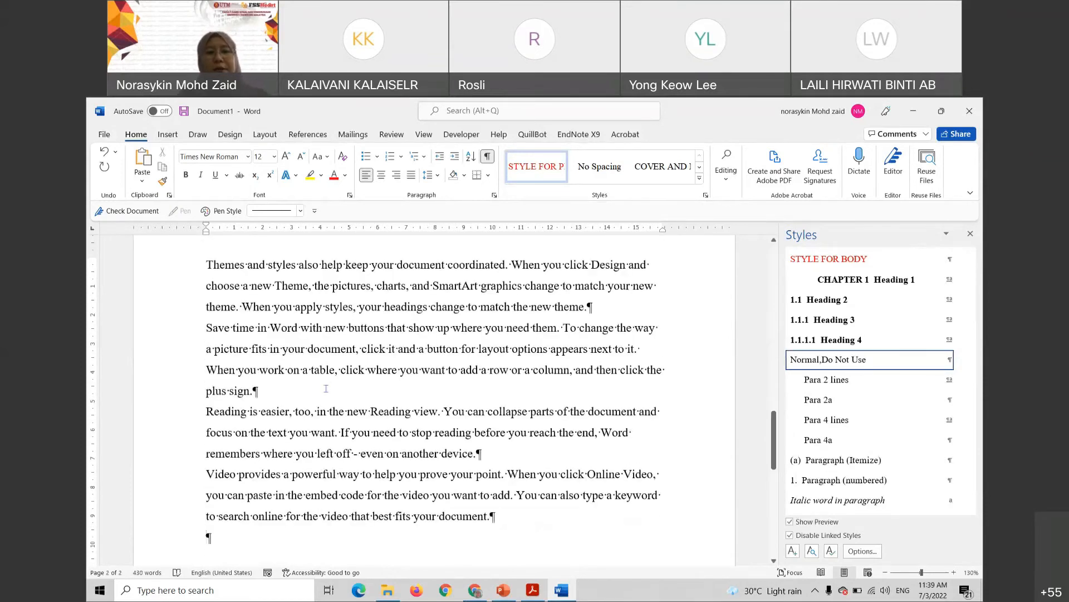
pyautogui.scroll(-7, 326, 389)
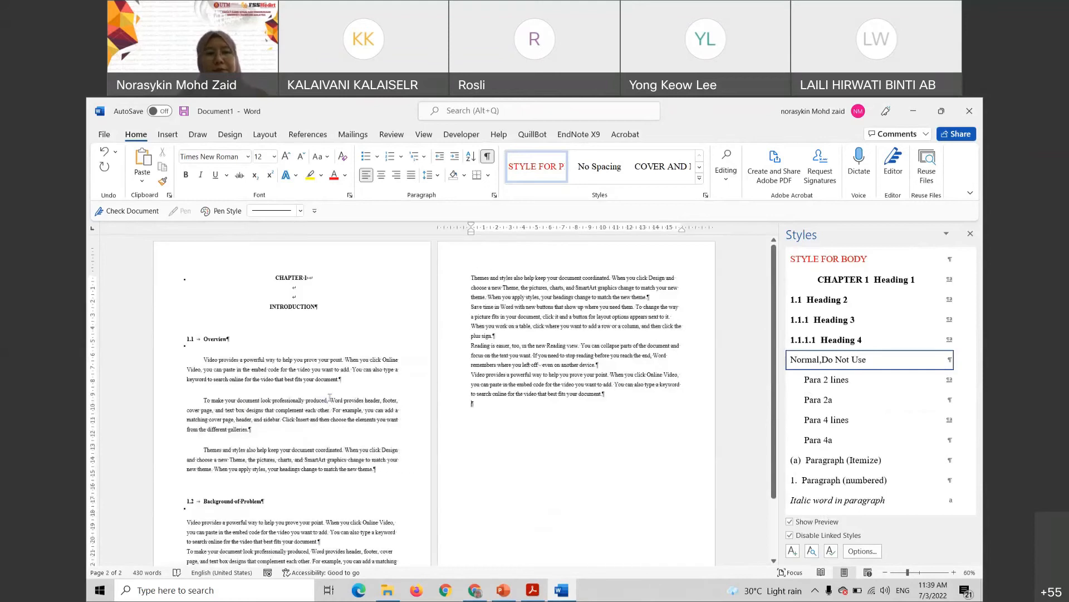
pyautogui.scroll(-1, 312, 407)
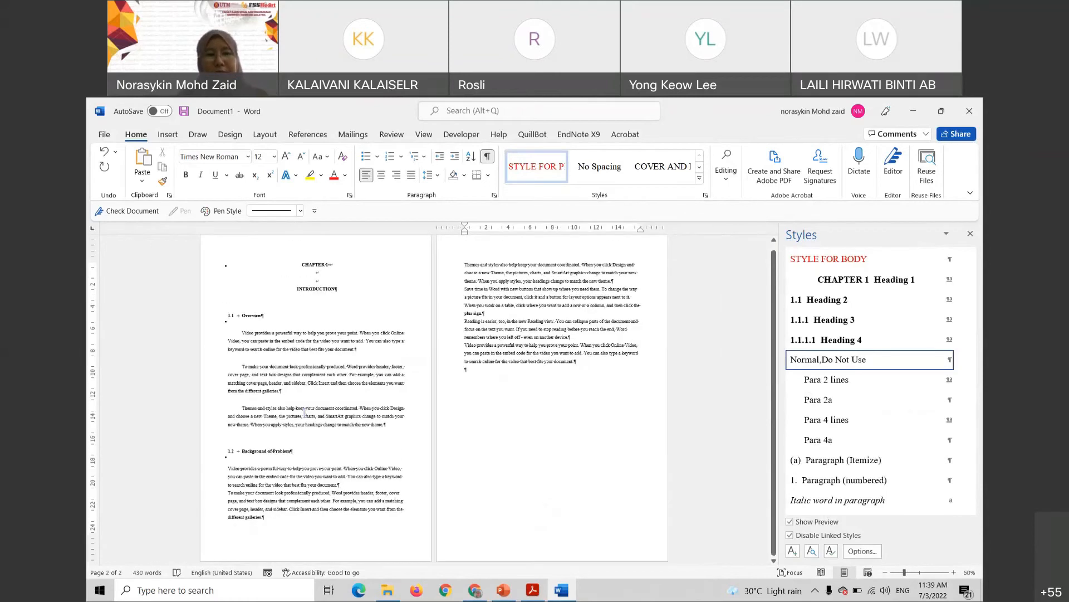
pyautogui.click(320, 478)
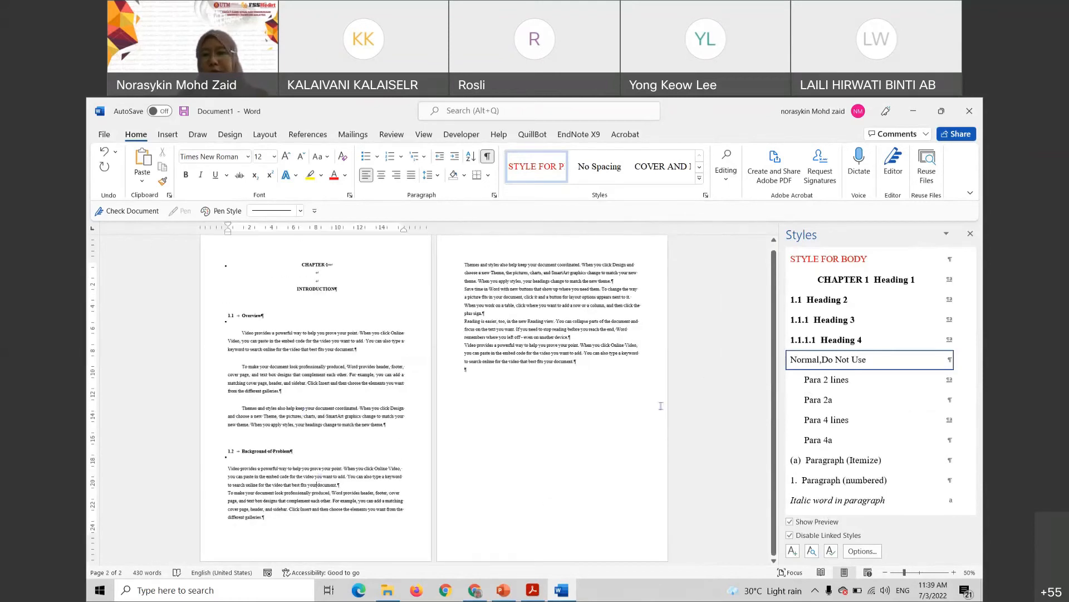
pyautogui.click(826, 385)
pyautogui.click(348, 510)
pyautogui.click(824, 382)
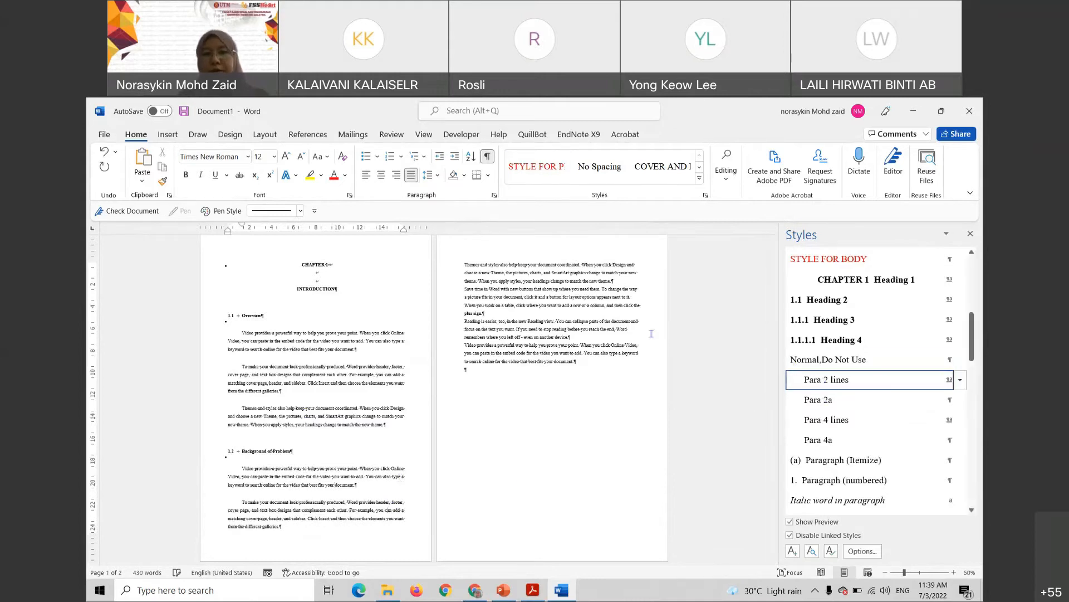
# Apply Para 2 lines to the page 2 paragraphs, including Save time in Word and Reading is easier
pyautogui.click(542, 274)
pyautogui.click(813, 381)
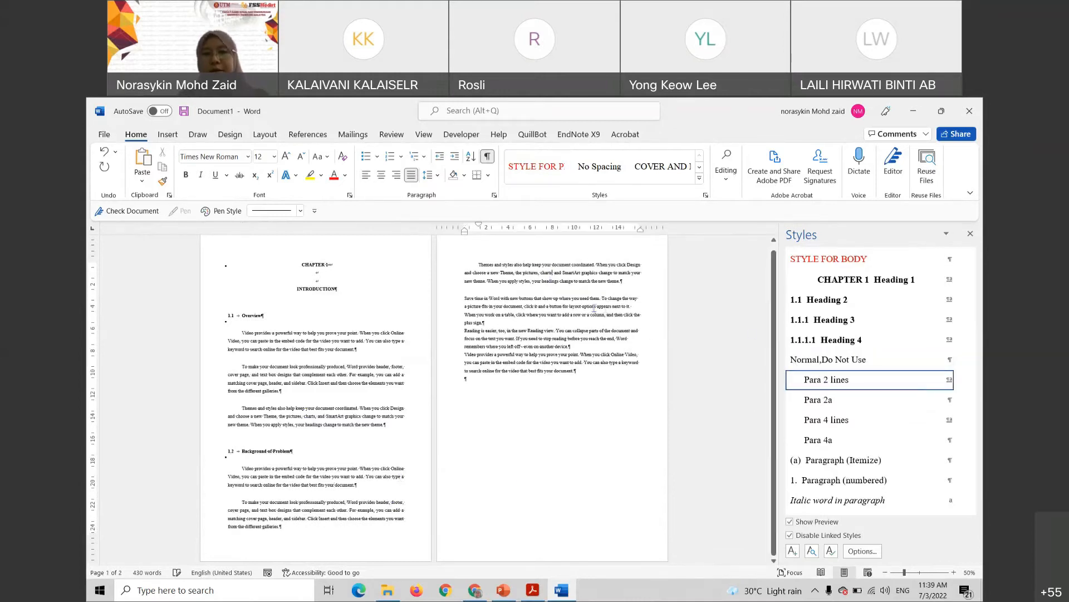
pyautogui.click(812, 384)
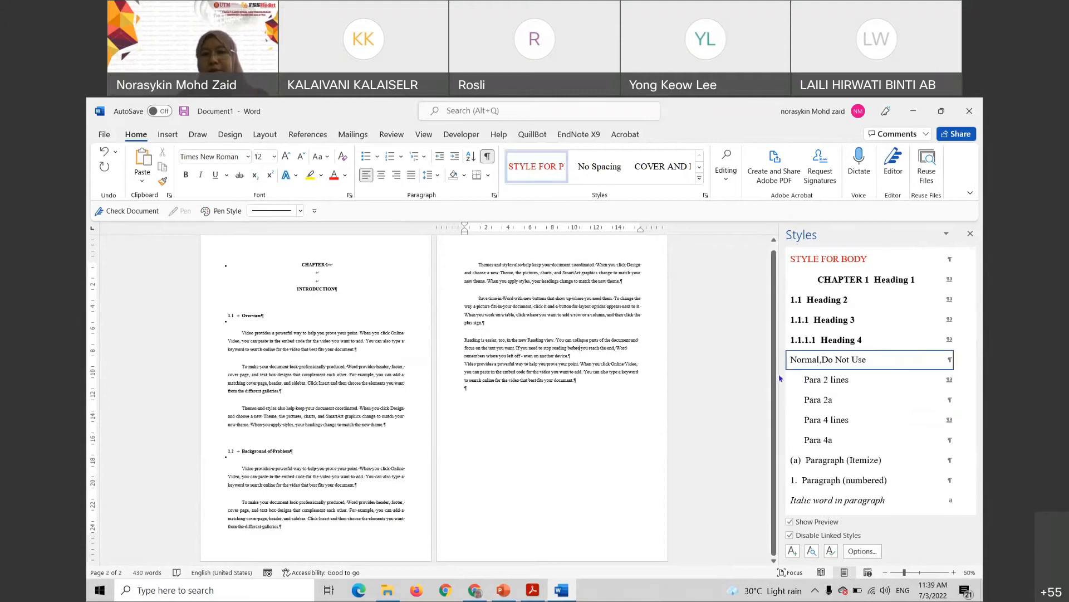
pyautogui.click(821, 383)
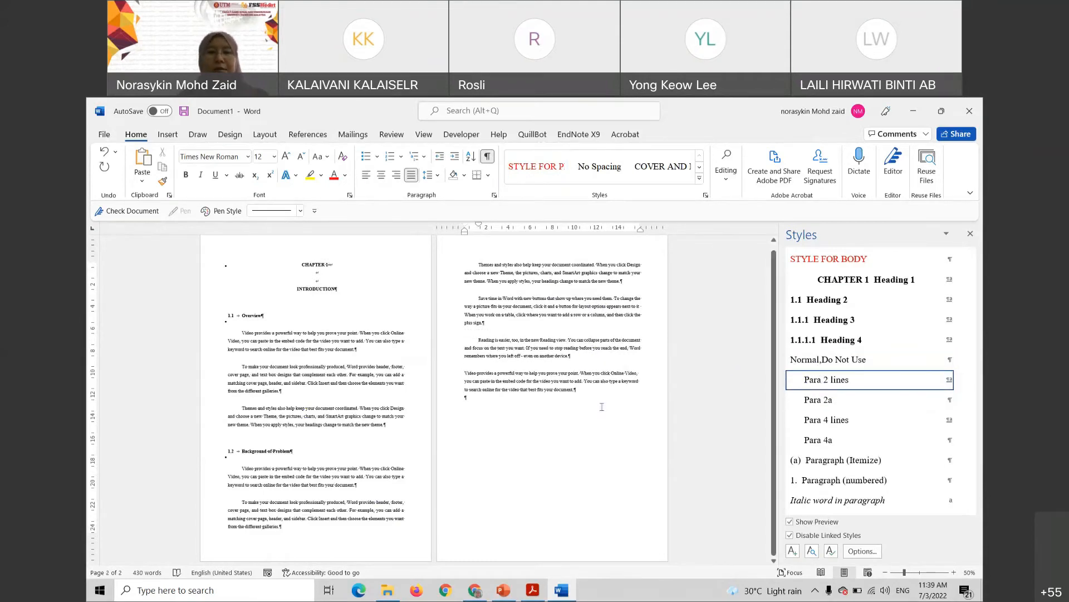
pyautogui.moveTo(598, 396); pyautogui.dragTo(488, 273)
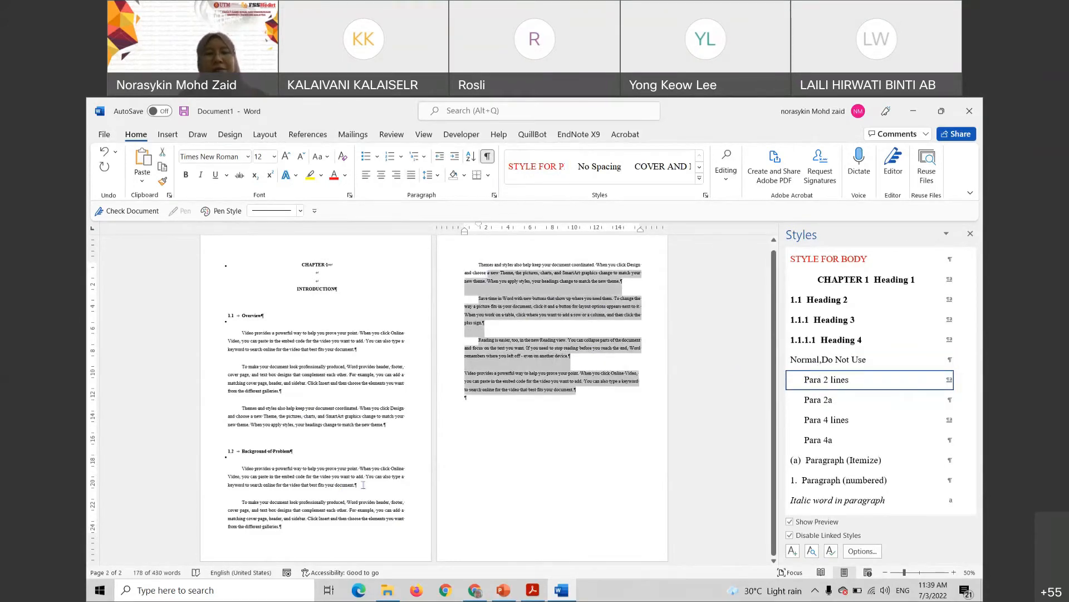
pyautogui.moveTo(240, 475); pyautogui.dragTo(519, 473)
pyautogui.click(518, 473)
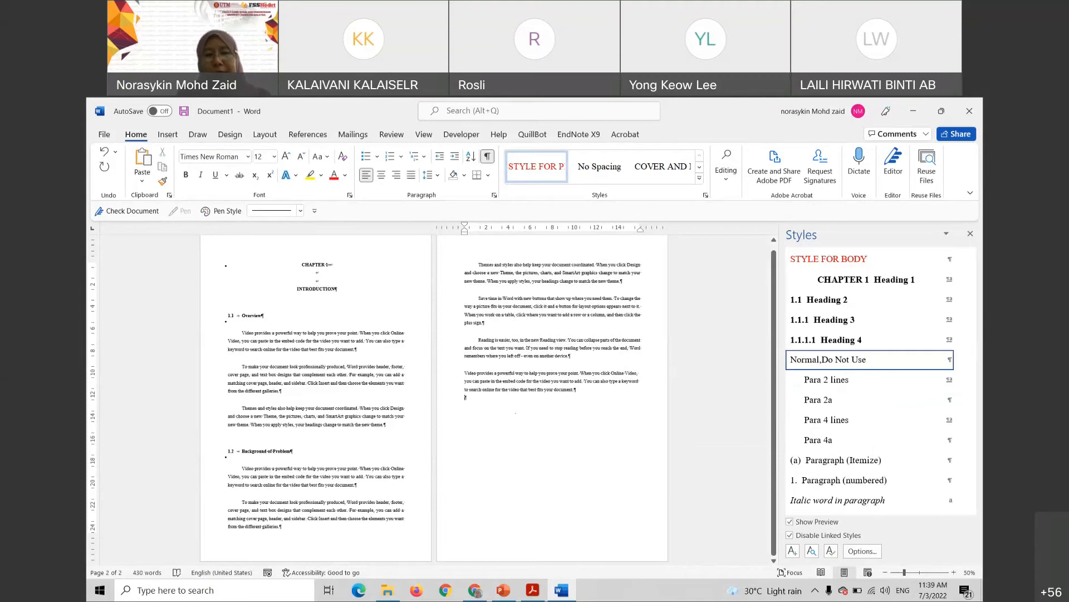
pyautogui.scroll(3, 515, 413)
# View the Thesis Template steps and Thesis Formatting overview slides, then minimize PowerPoint to reveal Word
pyautogui.click(504, 590)
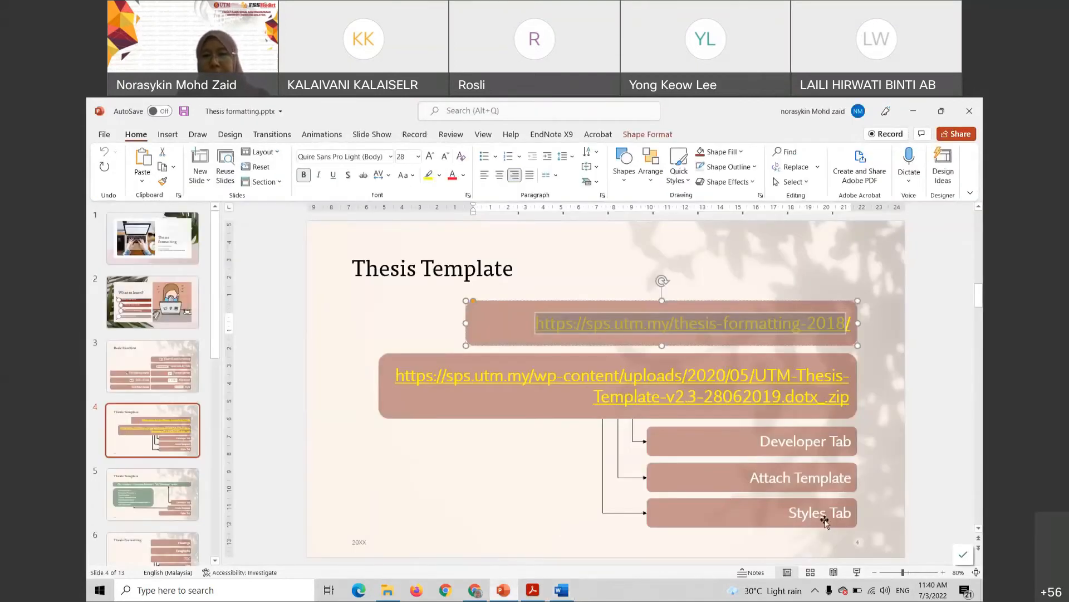
pyautogui.click(156, 481)
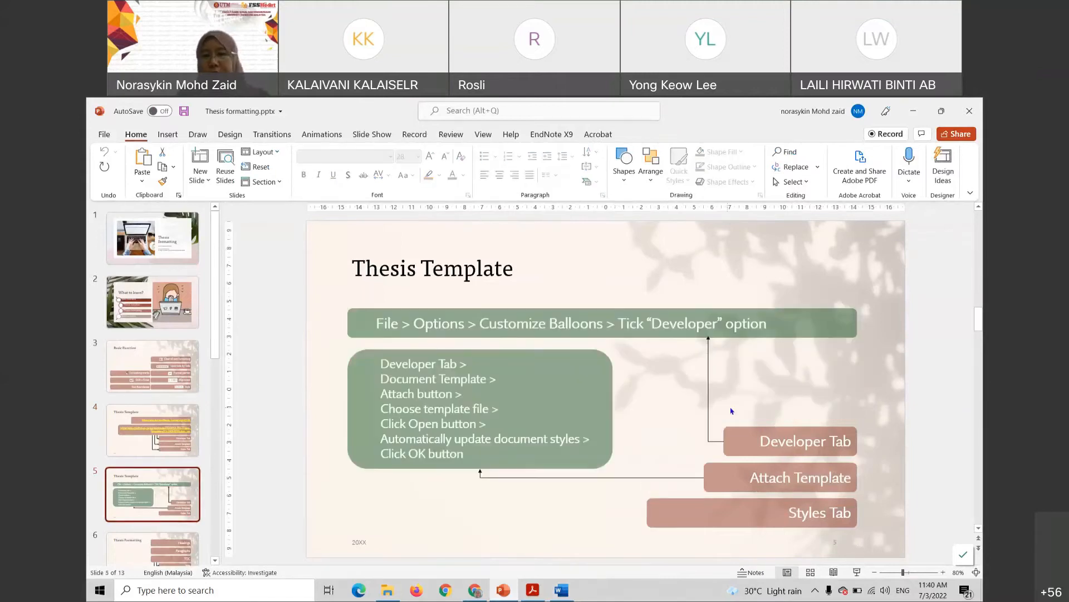
pyautogui.scroll(-3, 830, 442)
pyautogui.click(197, 330)
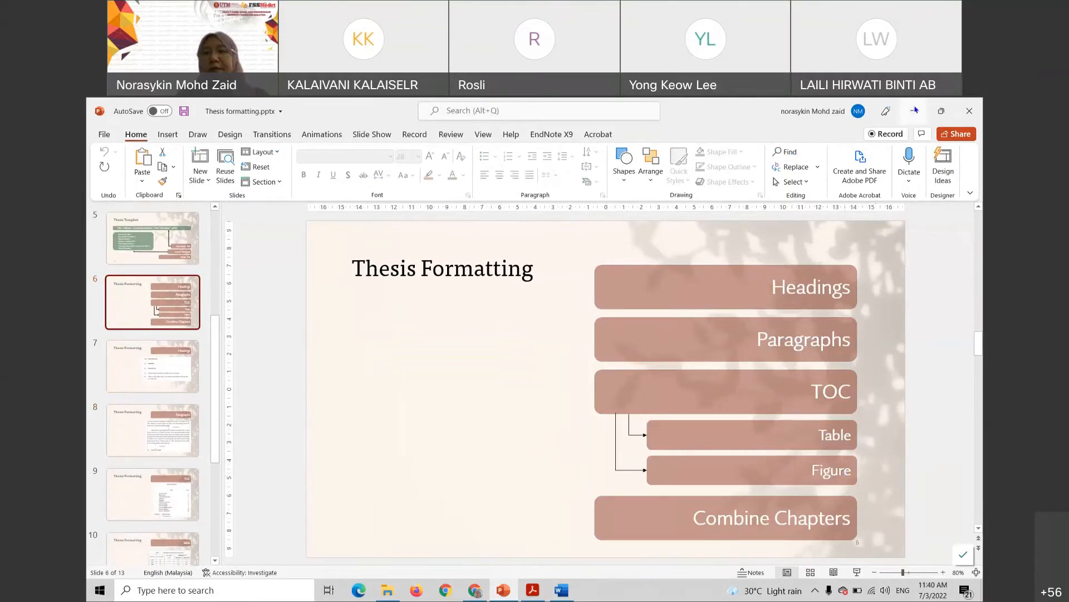
pyautogui.click(914, 111)
pyautogui.scroll(2, 369, 382)
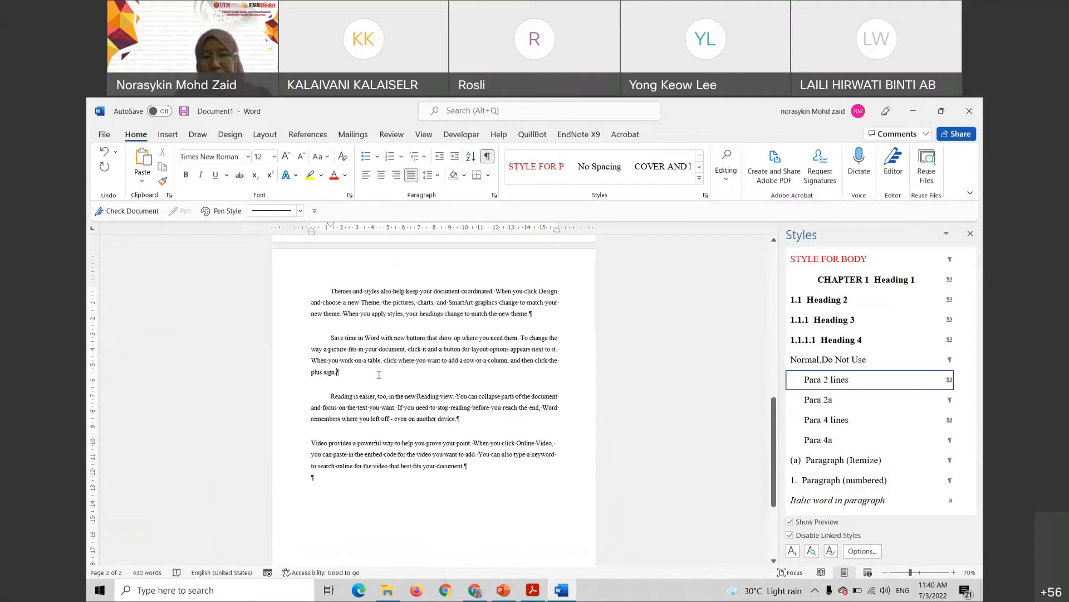
# Insert framework2.jpg from MyThesis\images on a new paragraph after the Save time paragraph
pyautogui.click(331, 396)
pyautogui.press('Return')
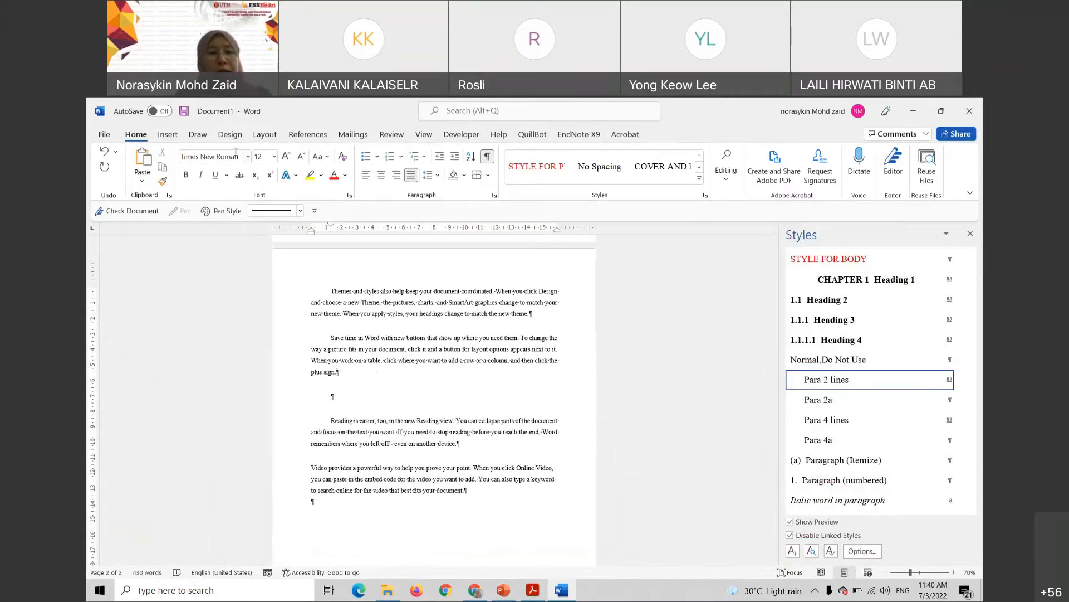
pyautogui.click(167, 134)
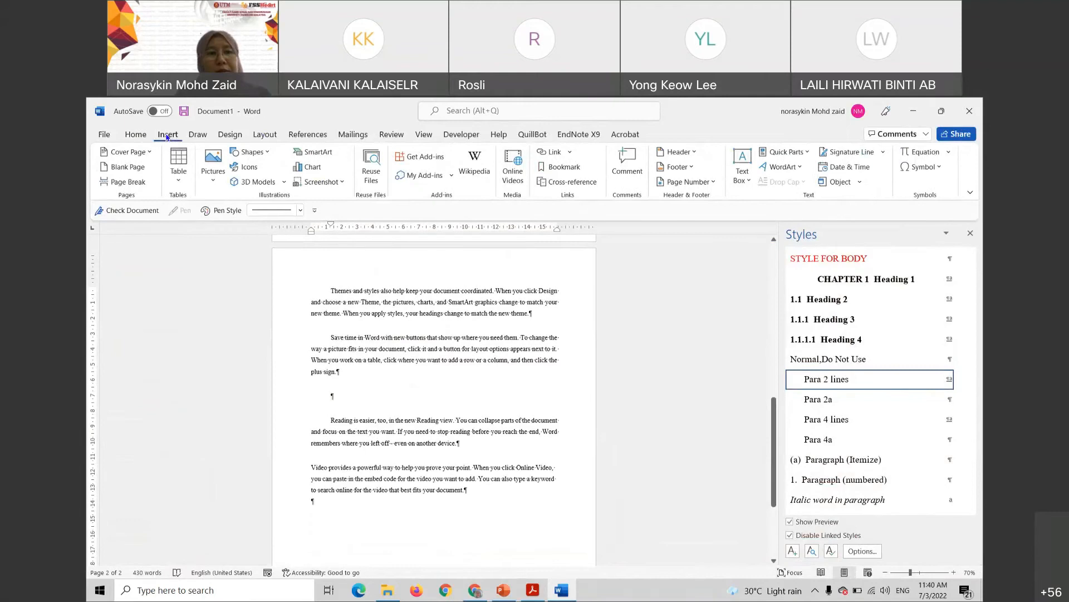
pyautogui.click(217, 174)
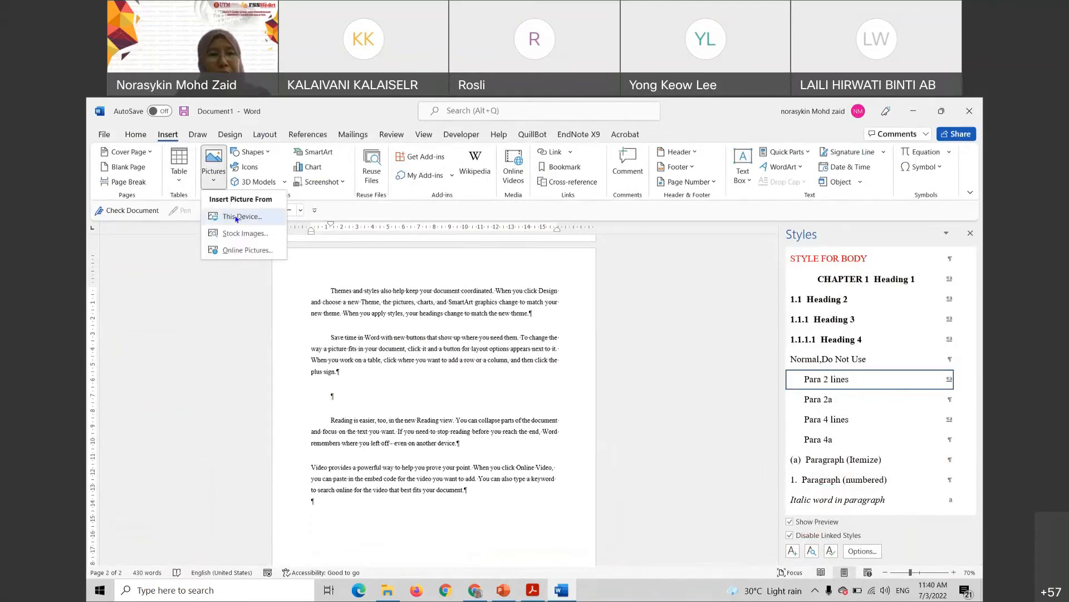
pyautogui.click(236, 218)
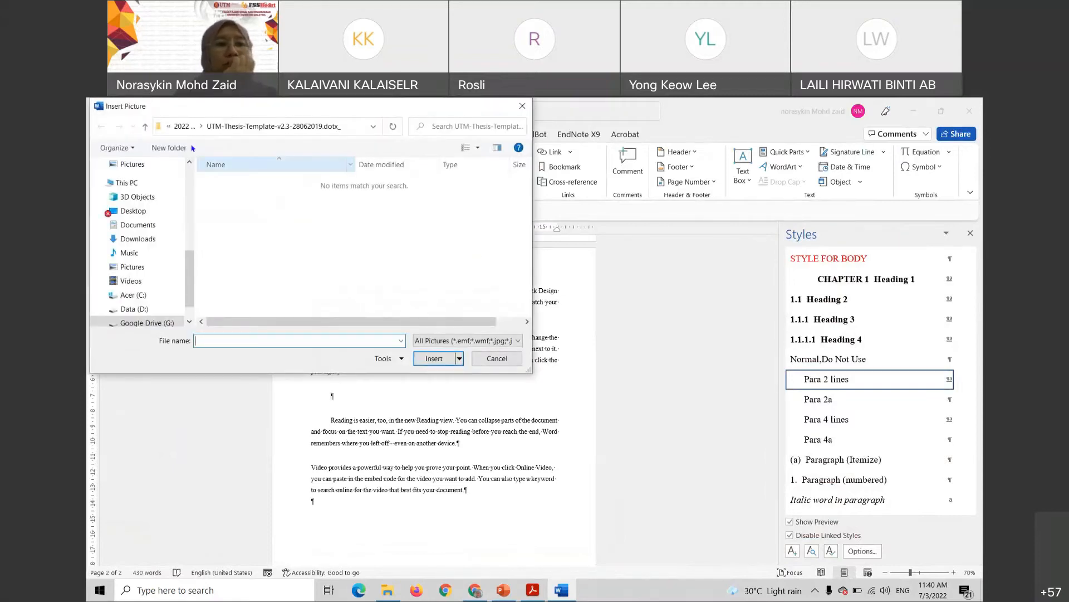
pyautogui.click(145, 127)
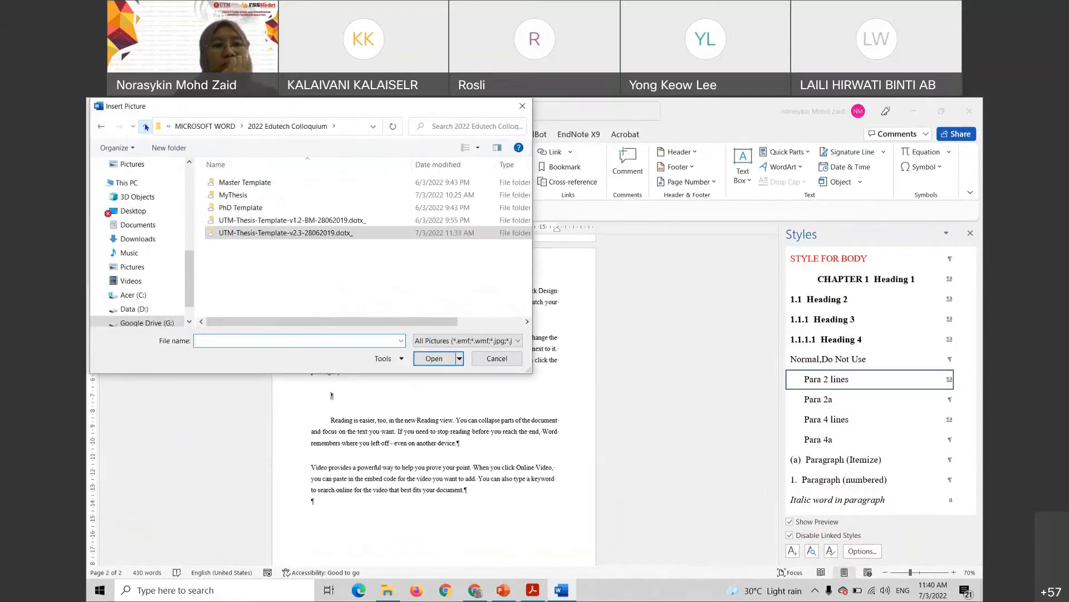
pyautogui.doubleClick(232, 195)
pyautogui.doubleClick(233, 183)
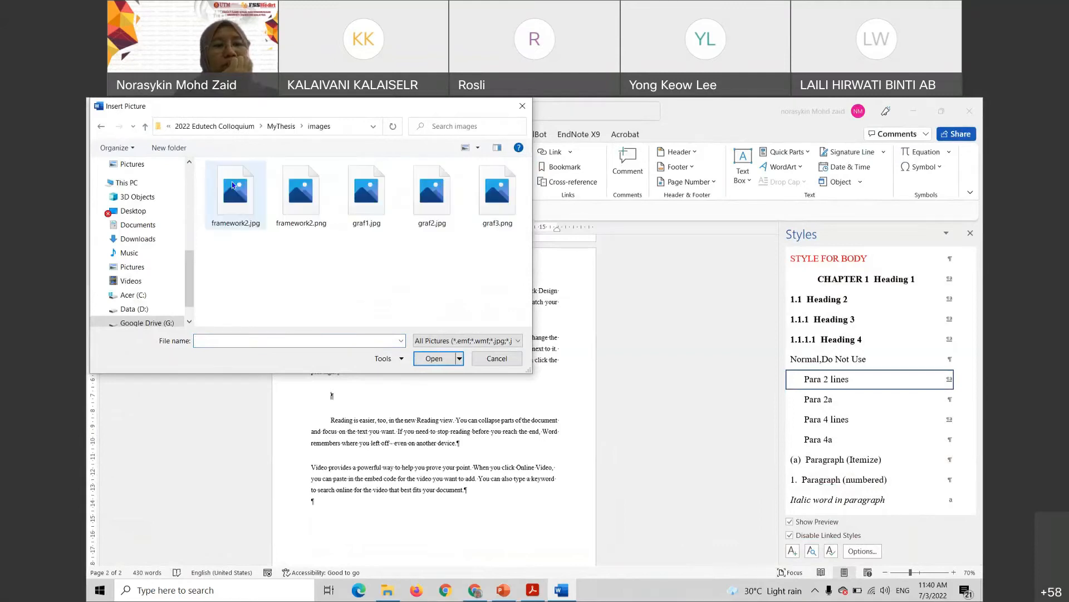
pyautogui.click(241, 208)
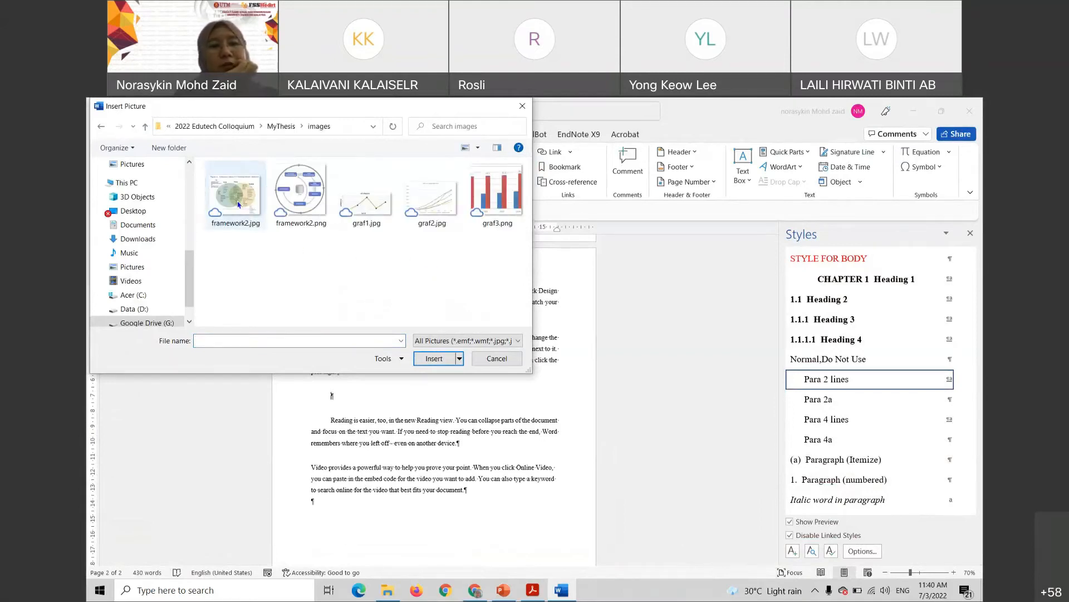
pyautogui.click(434, 358)
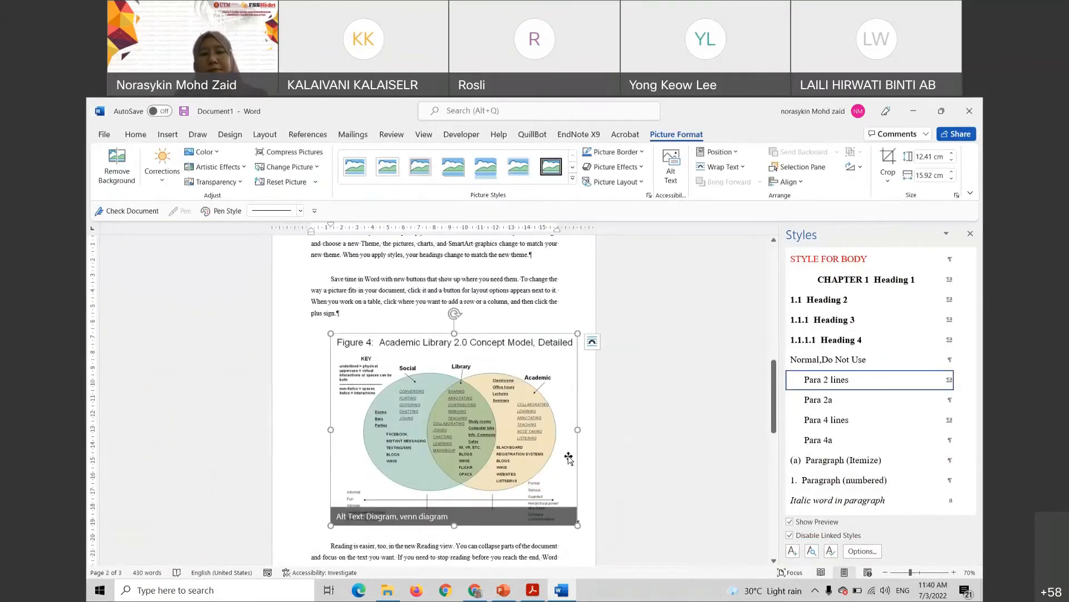
# Resize the Venn diagram down to 10.56 × 13.55 cm
pyautogui.scroll(-1, 578, 462)
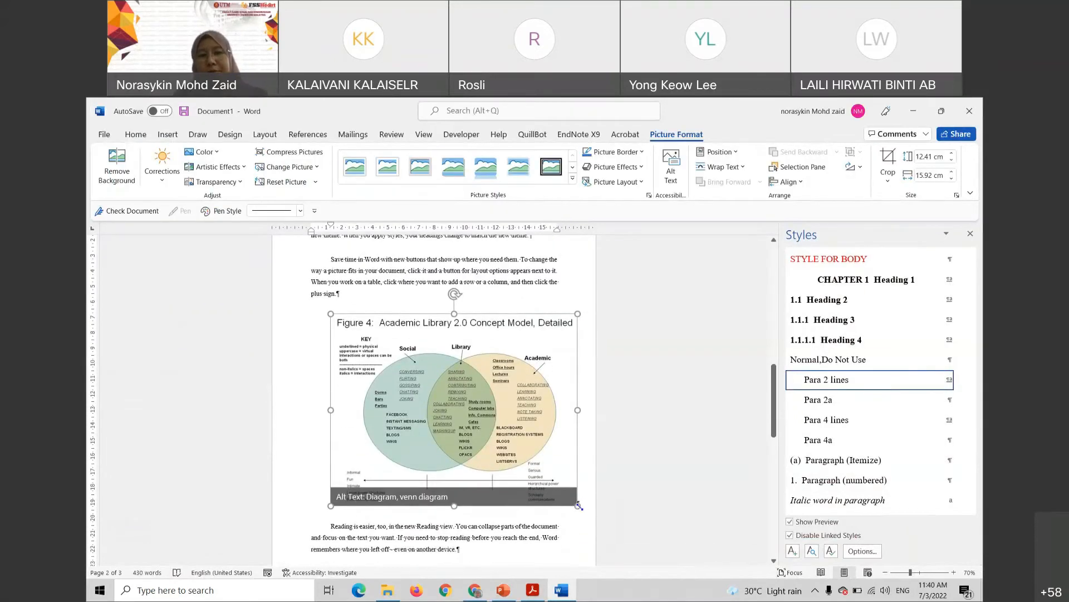
pyautogui.moveTo(578, 506); pyautogui.dragTo(541, 475)
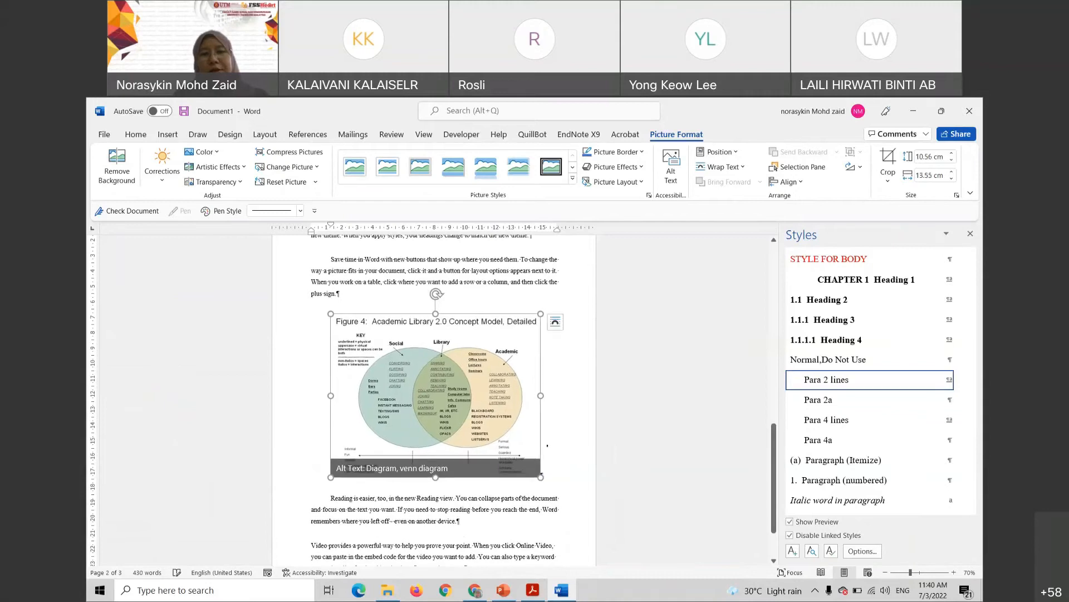
pyautogui.click(541, 476)
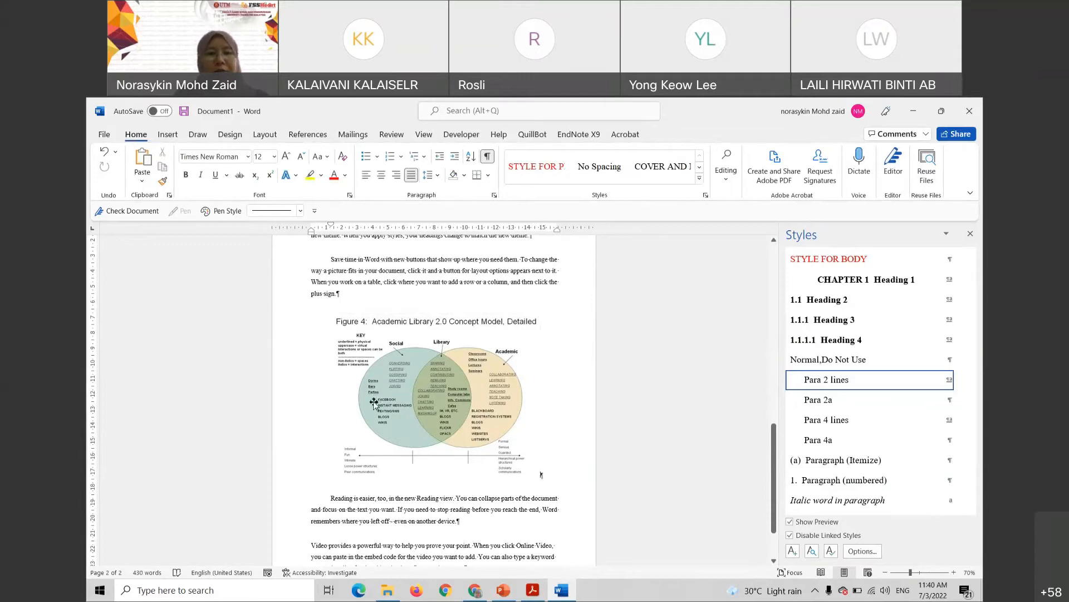
# Crop the Figure 4 title off the Venn diagram's top, leaving it 9.56 × 13.55 cm
pyautogui.click(449, 386)
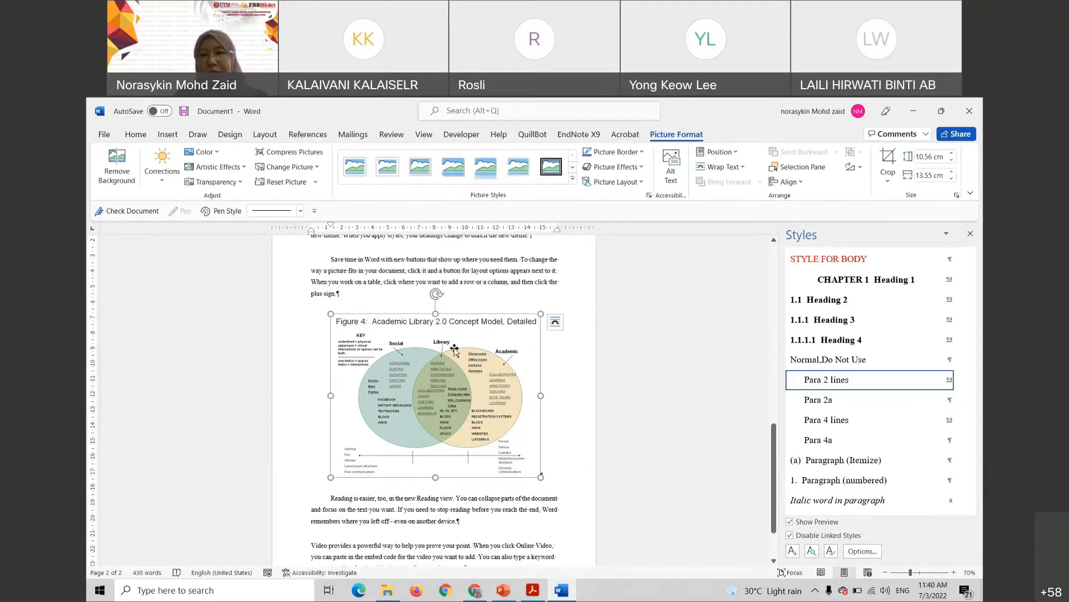
pyautogui.rightClick(454, 349)
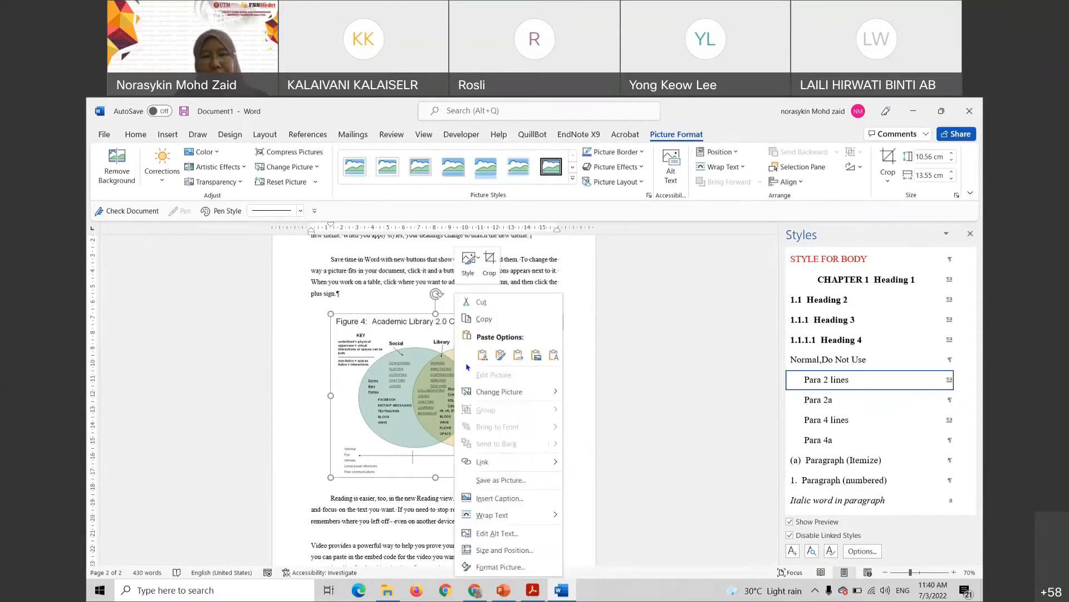
pyautogui.click(489, 262)
pyautogui.moveTo(435, 315); pyautogui.dragTo(435, 330)
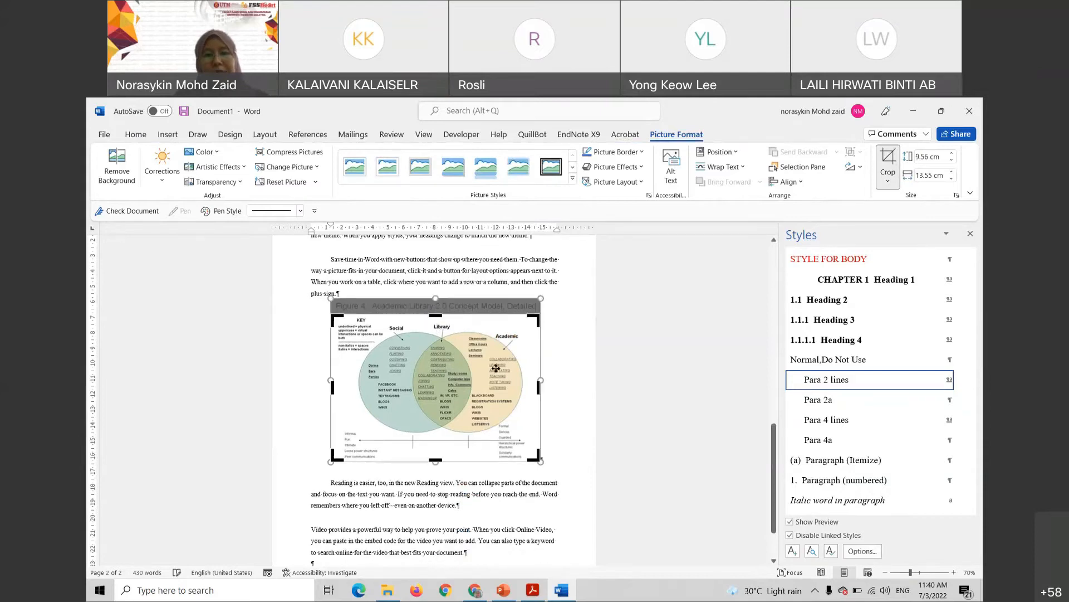
pyautogui.click(575, 409)
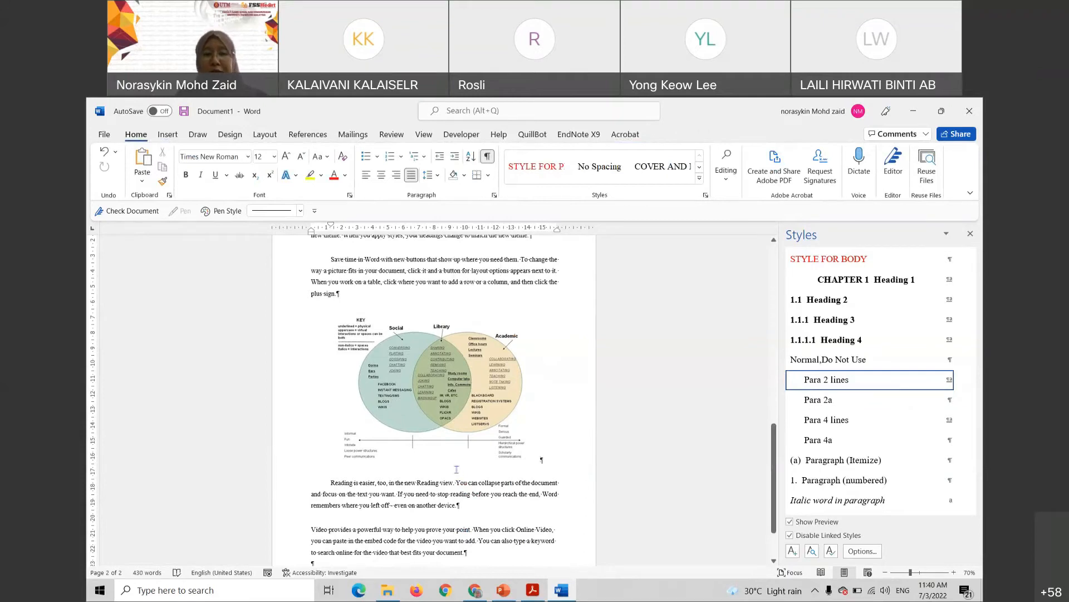
pyautogui.click(444, 377)
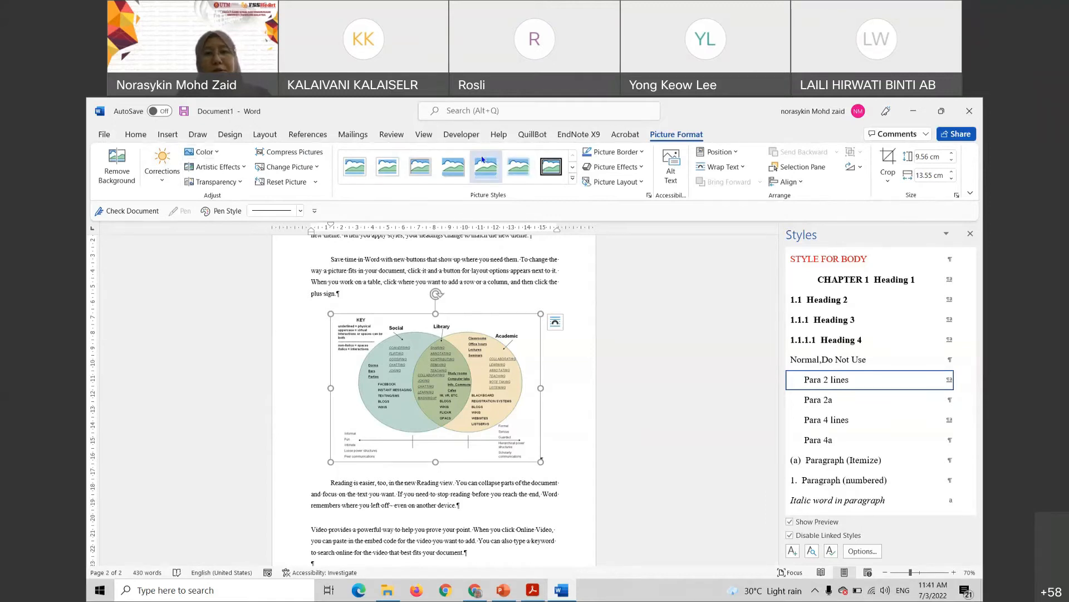
pyautogui.click(168, 134)
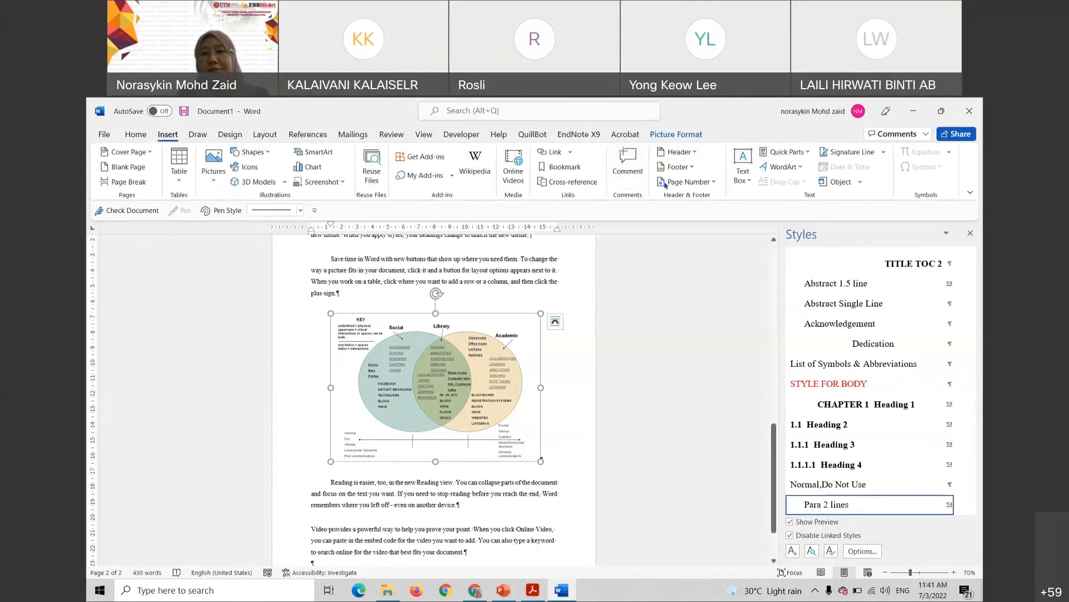
# Open Insert Caption from the References tab for the selected Venn diagram
pyautogui.click(391, 134)
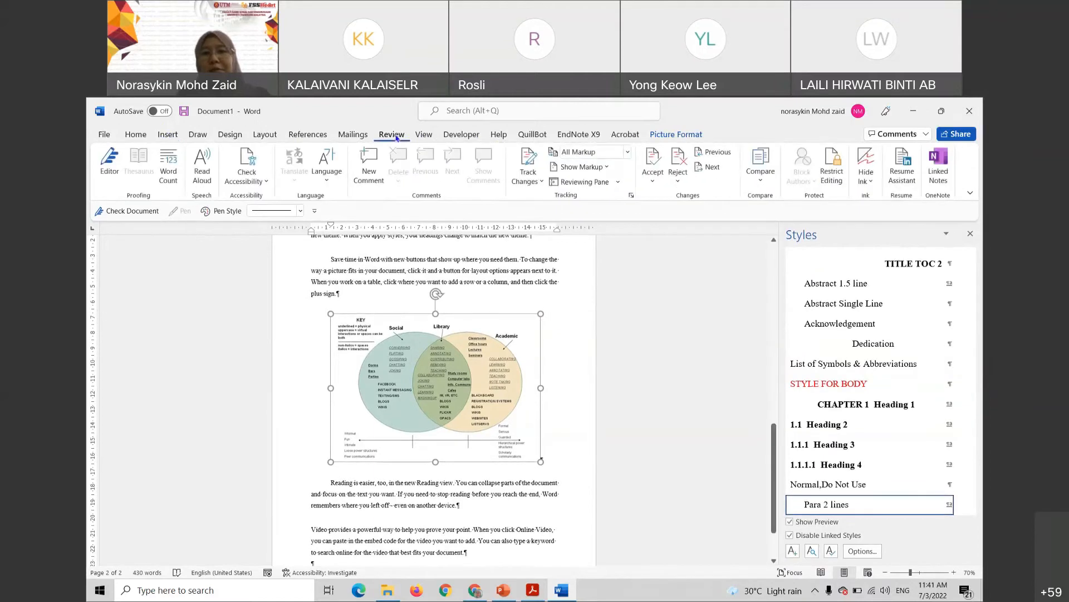
pyautogui.click(322, 136)
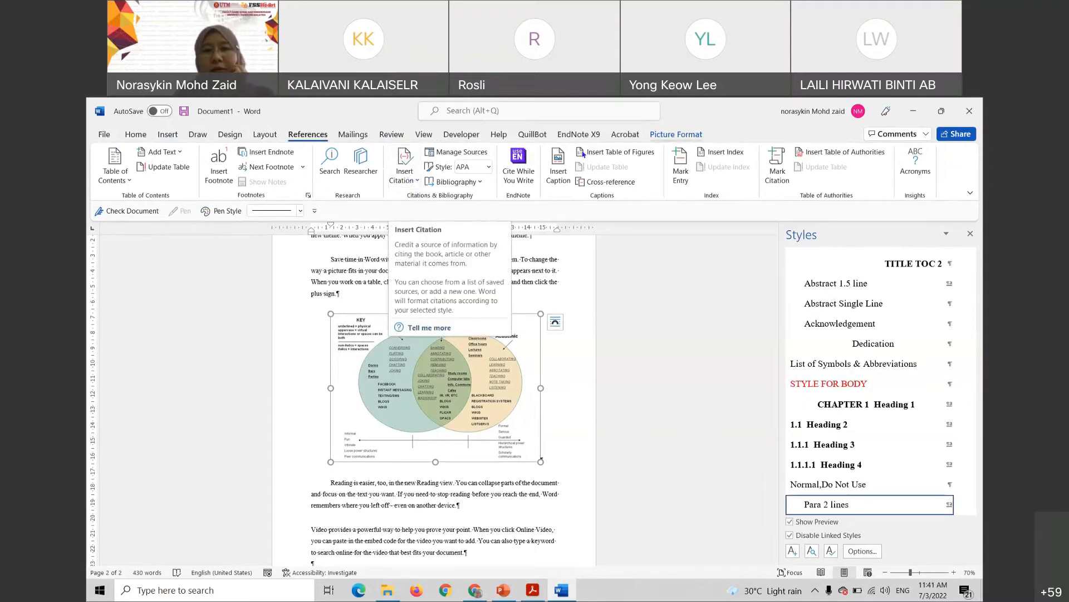
pyautogui.click(559, 165)
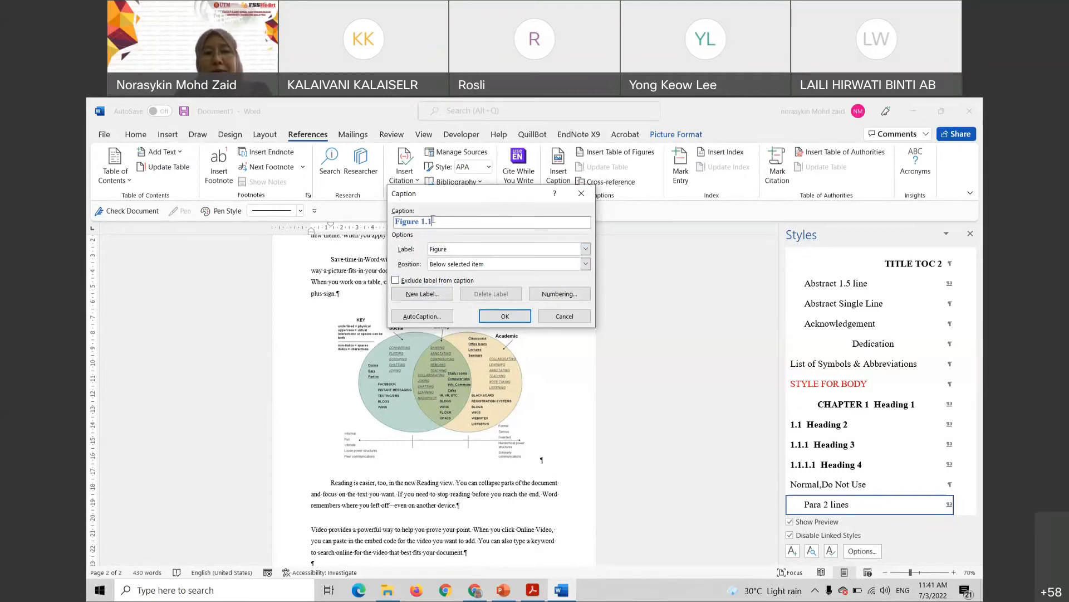
# Keep chapter numbering in the caption settings and insert a 'Figure 1.1' caption below the diagram
pyautogui.click(553, 295)
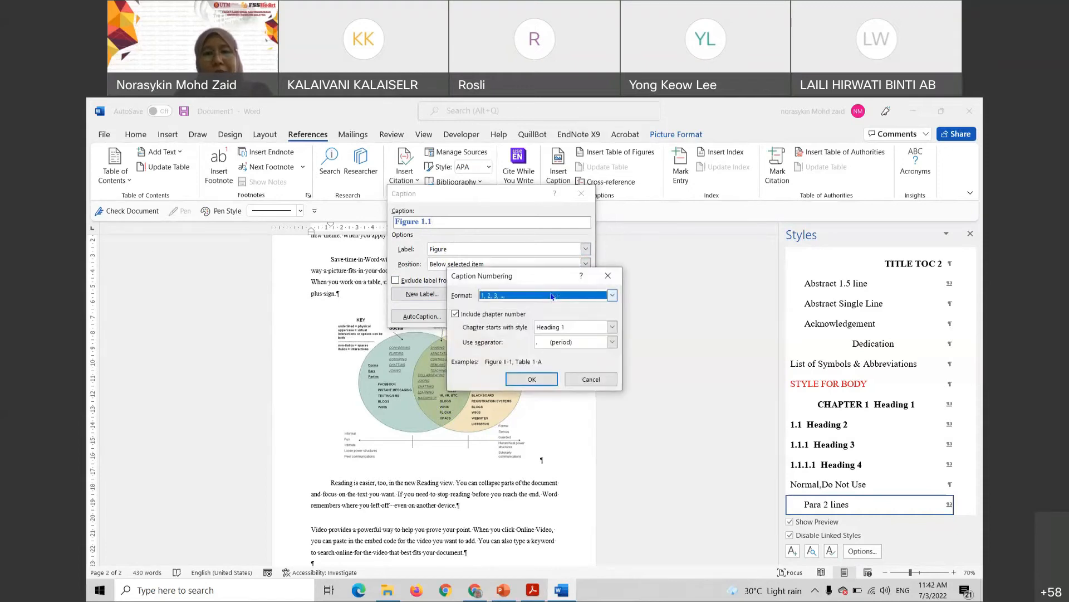
pyautogui.click(456, 315)
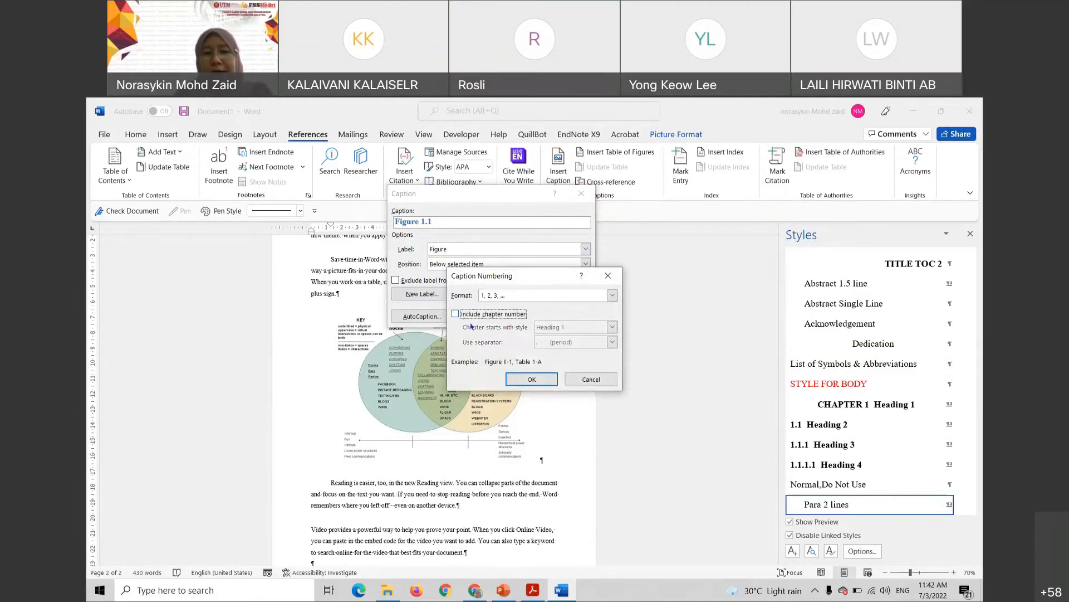
pyautogui.click(527, 378)
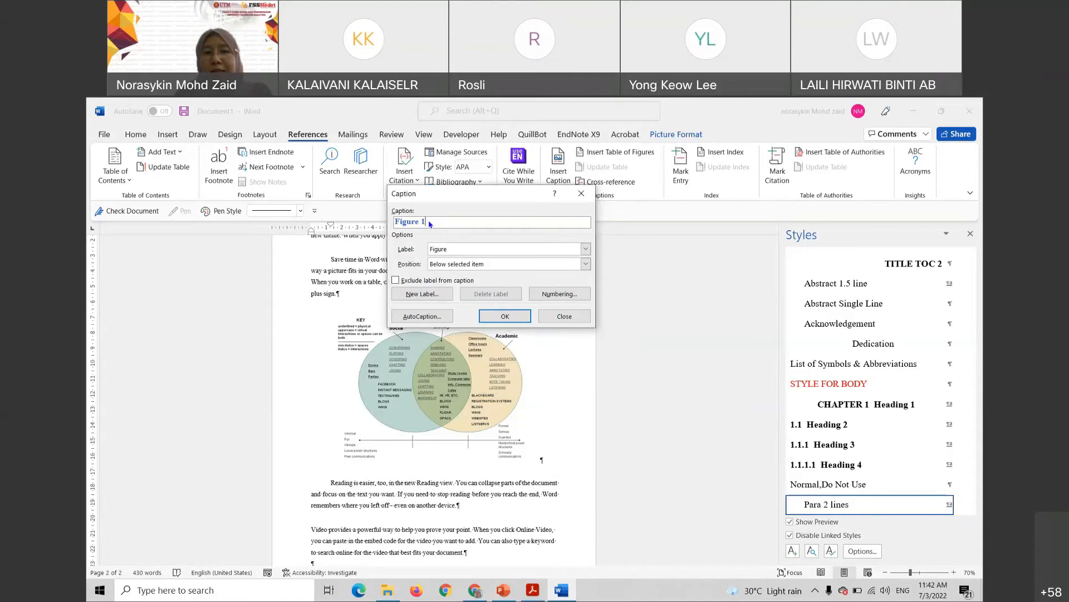
pyautogui.click(550, 293)
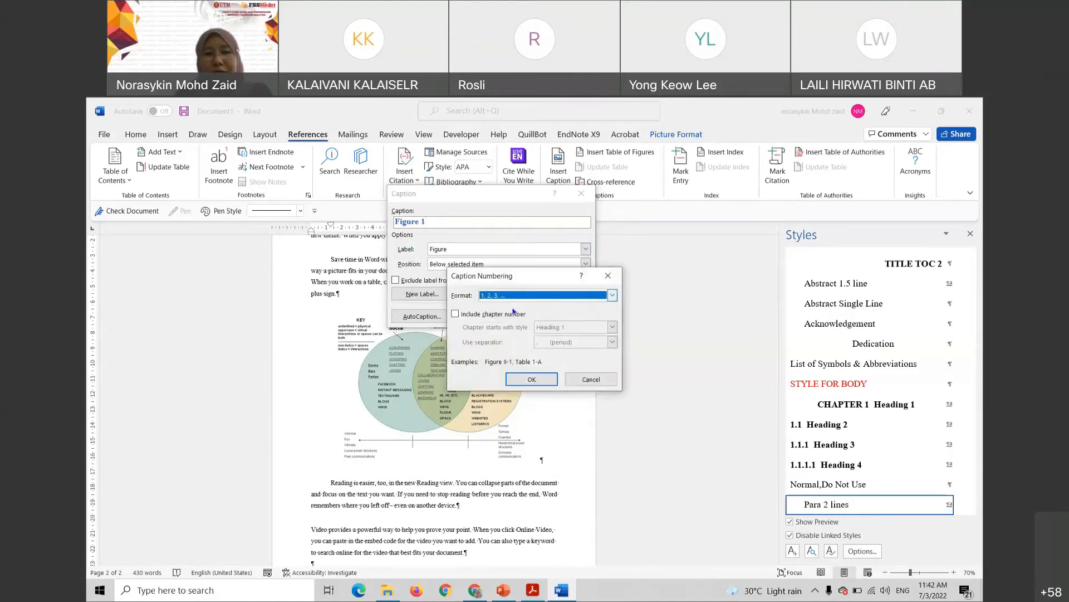
pyautogui.click(457, 314)
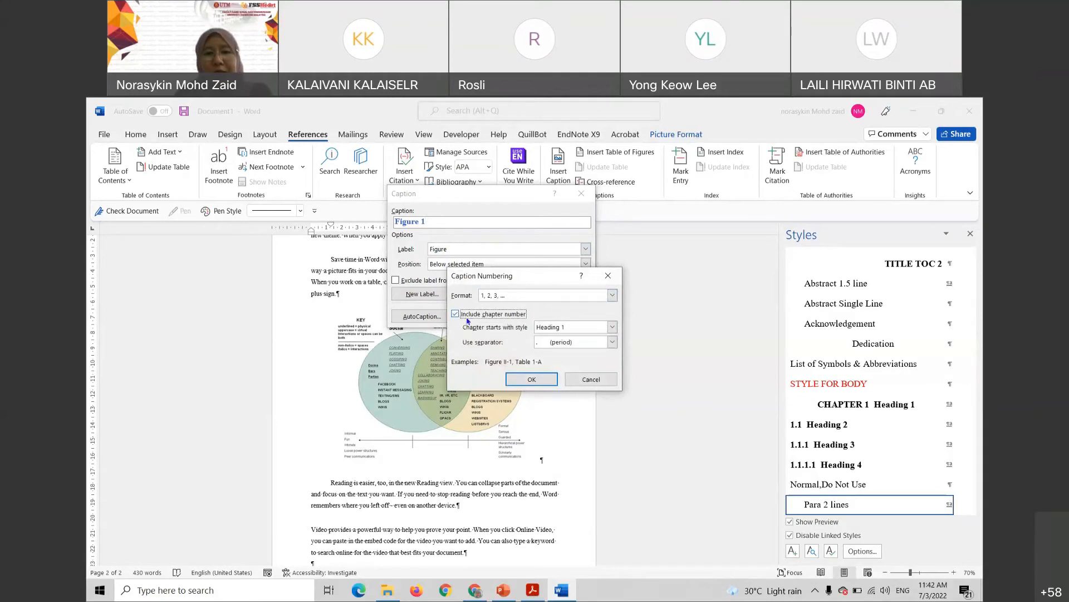
pyautogui.click(532, 379)
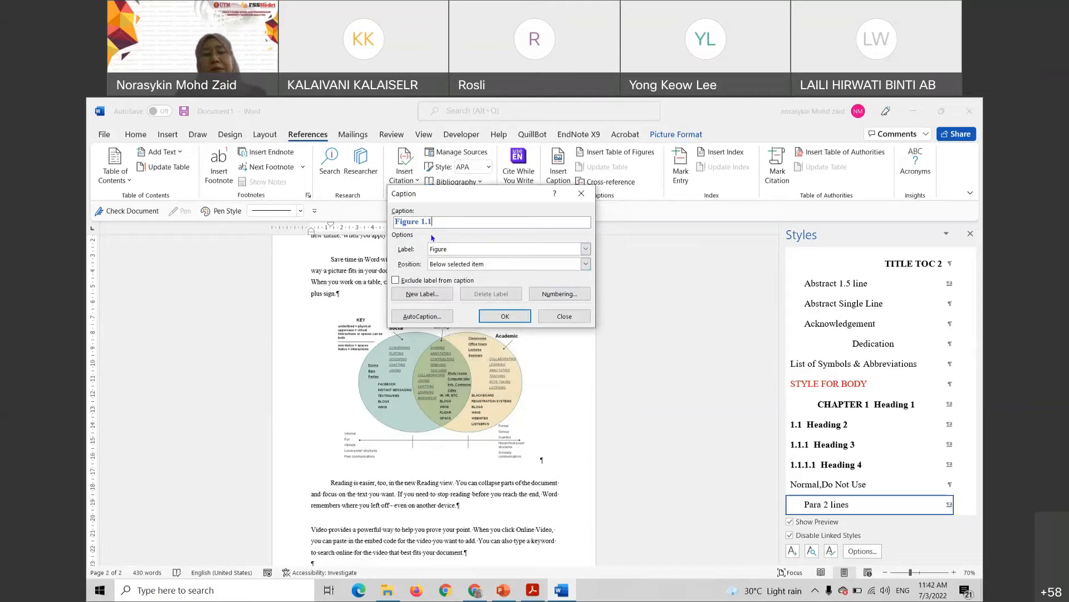
pyautogui.click(506, 316)
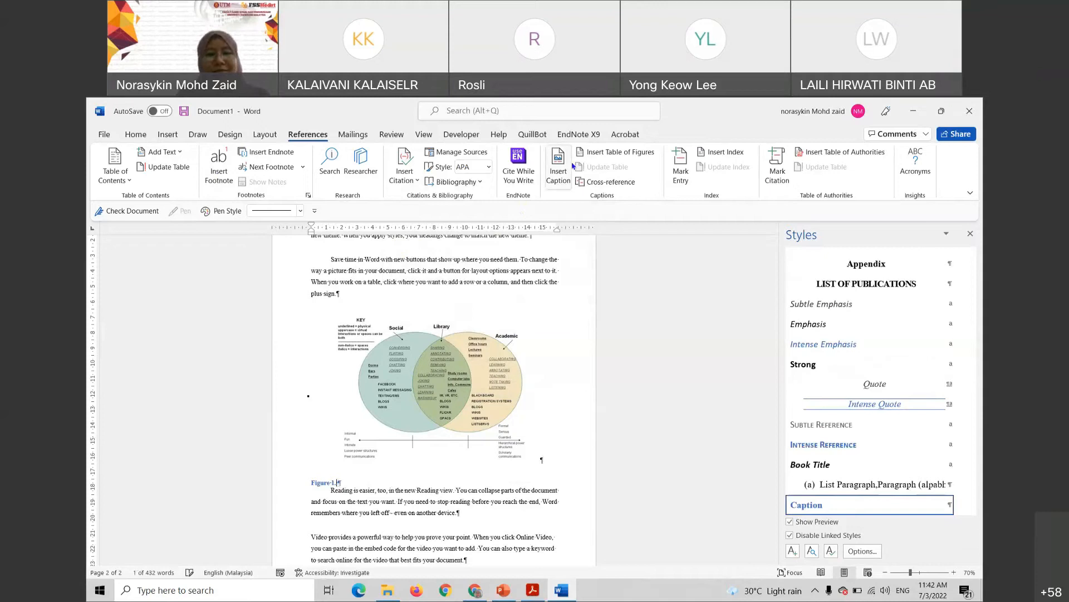
pyautogui.click(295, 488)
# Delete the old caption and reinsert 'Figure 1.1' with chapter numbering from Heading 1 beneath the picture
pyautogui.press('Delete')
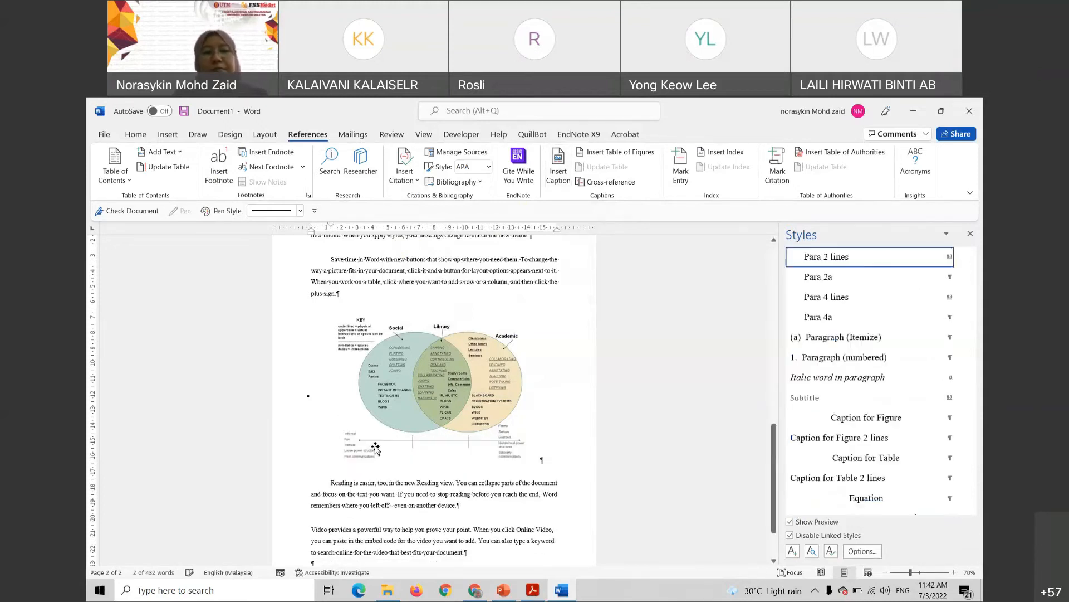
pyautogui.click(411, 405)
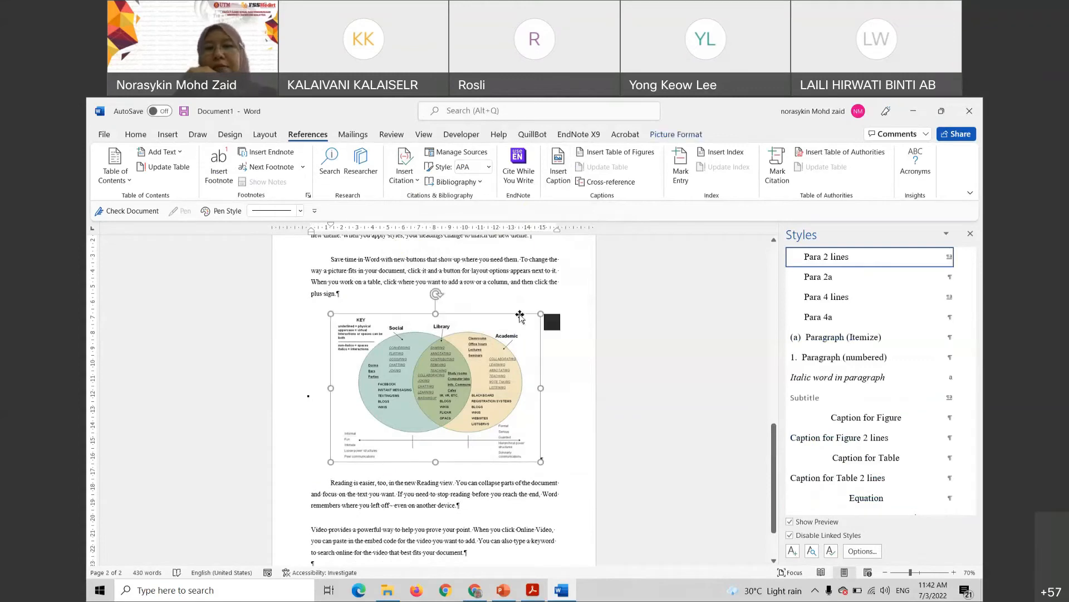
pyautogui.click(559, 171)
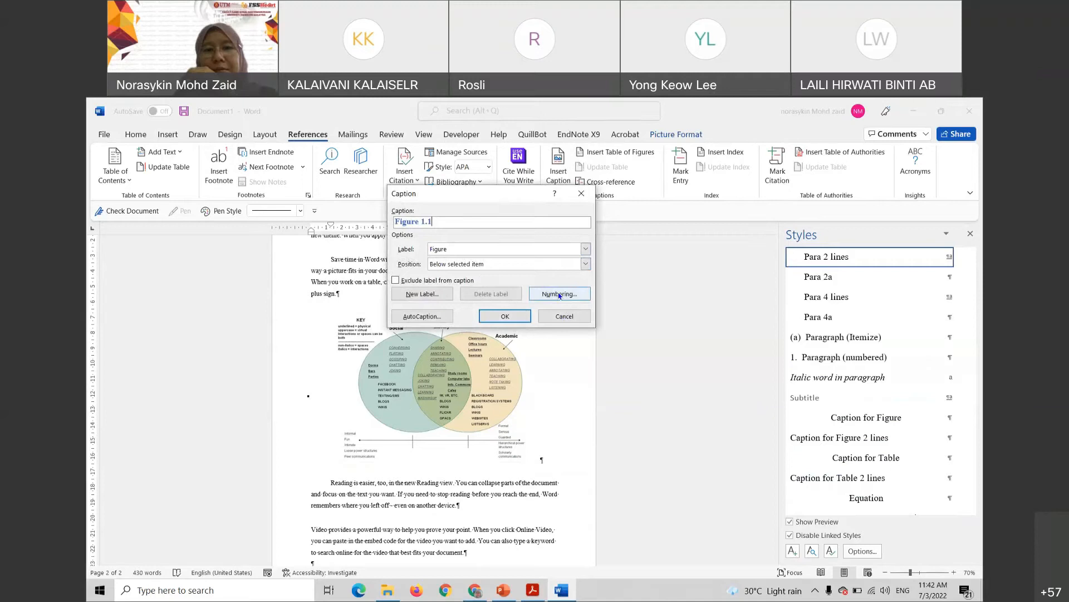
pyautogui.click(559, 296)
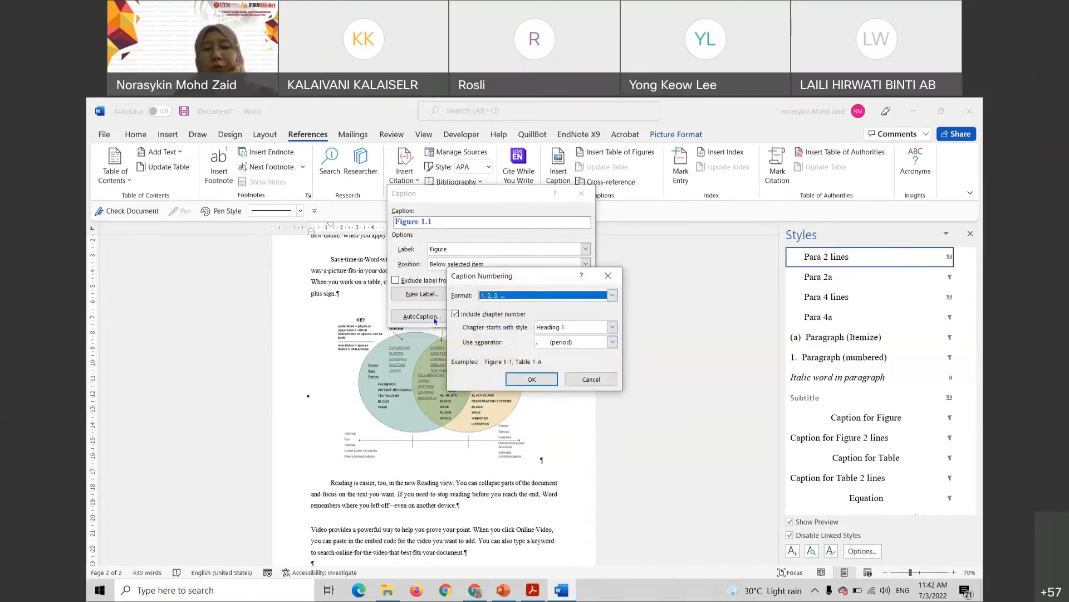
pyautogui.click(533, 381)
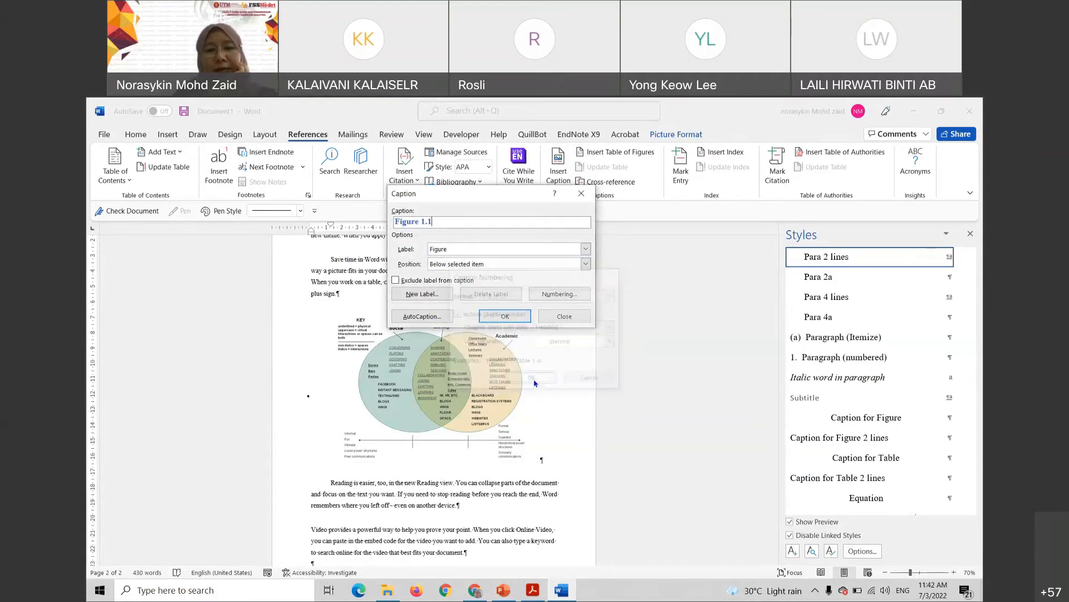
pyautogui.click(525, 316)
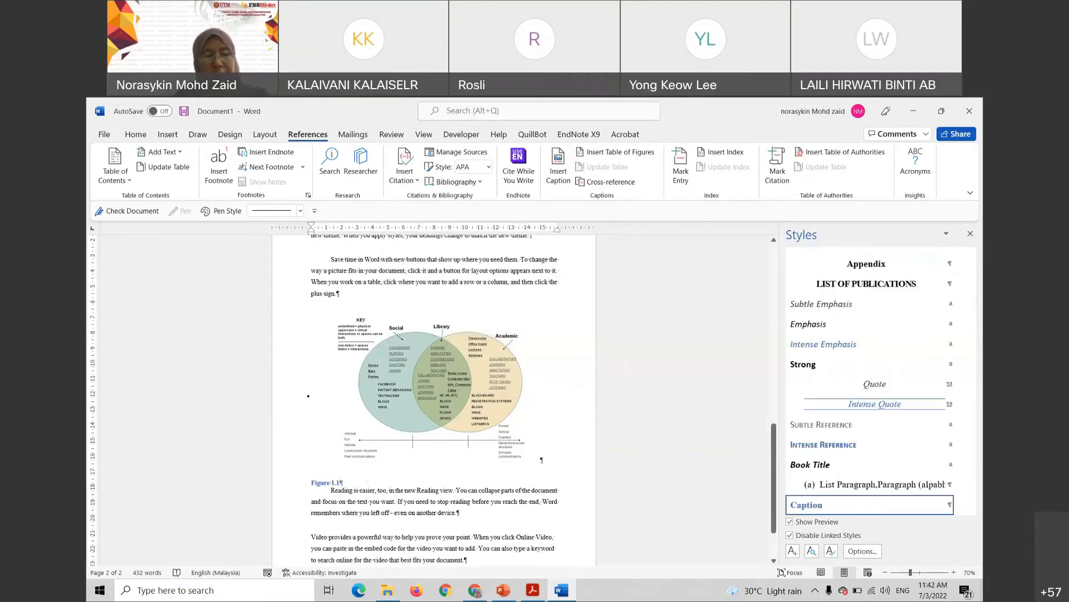
pyautogui.keyDown('ctrl'); pyautogui.scroll(9, 434, 398); pyautogui.keyUp('ctrl')
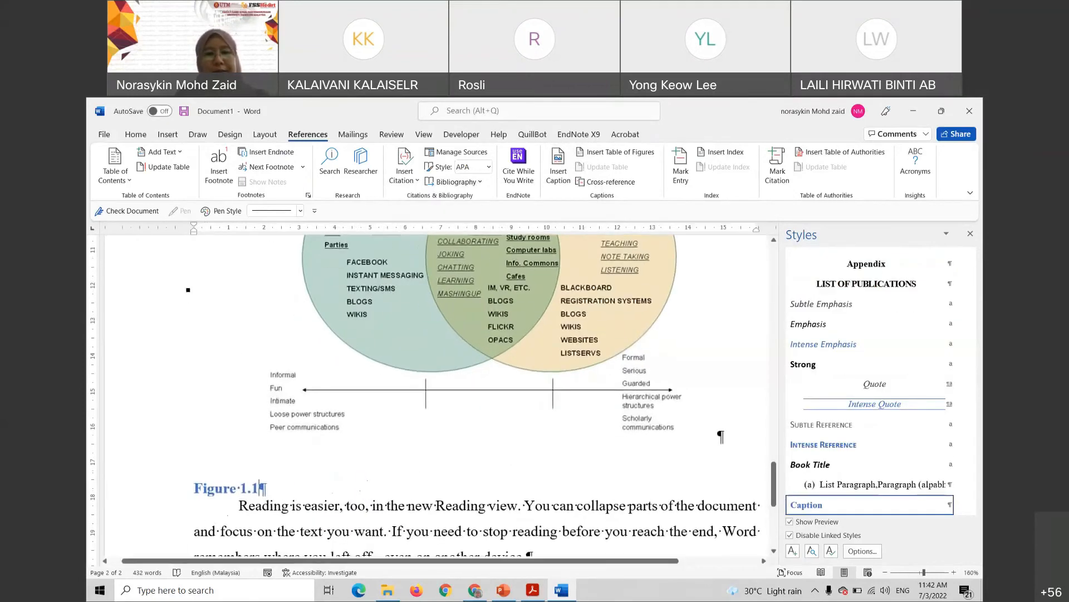
# Add a tab after Figure 1.1 and paste 'Reading view. You can collapse' into the caption
pyautogui.press('Tab')
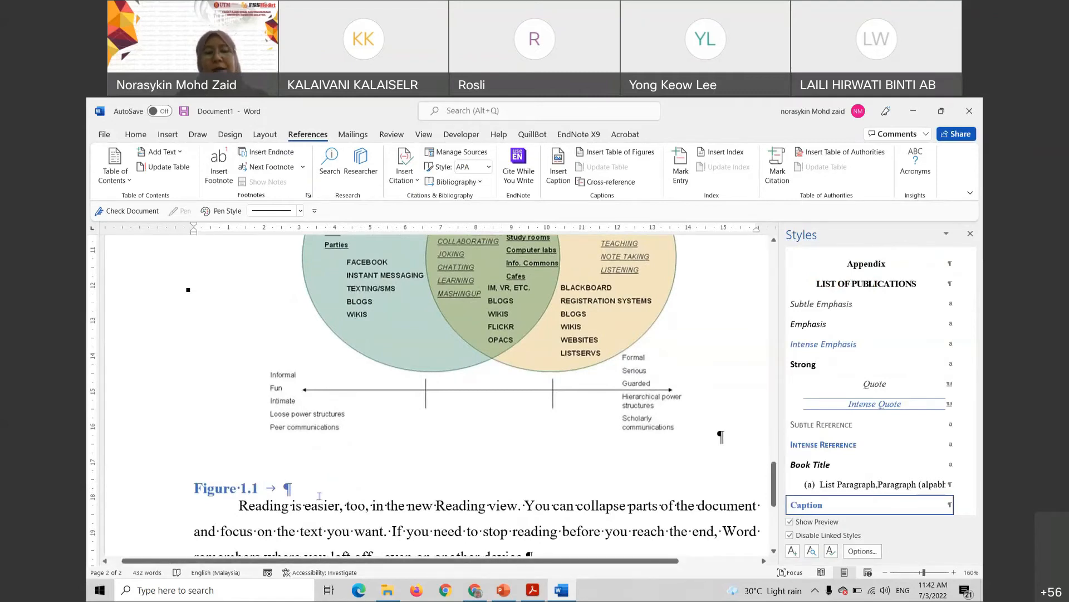
pyautogui.scroll(3, 387, 427)
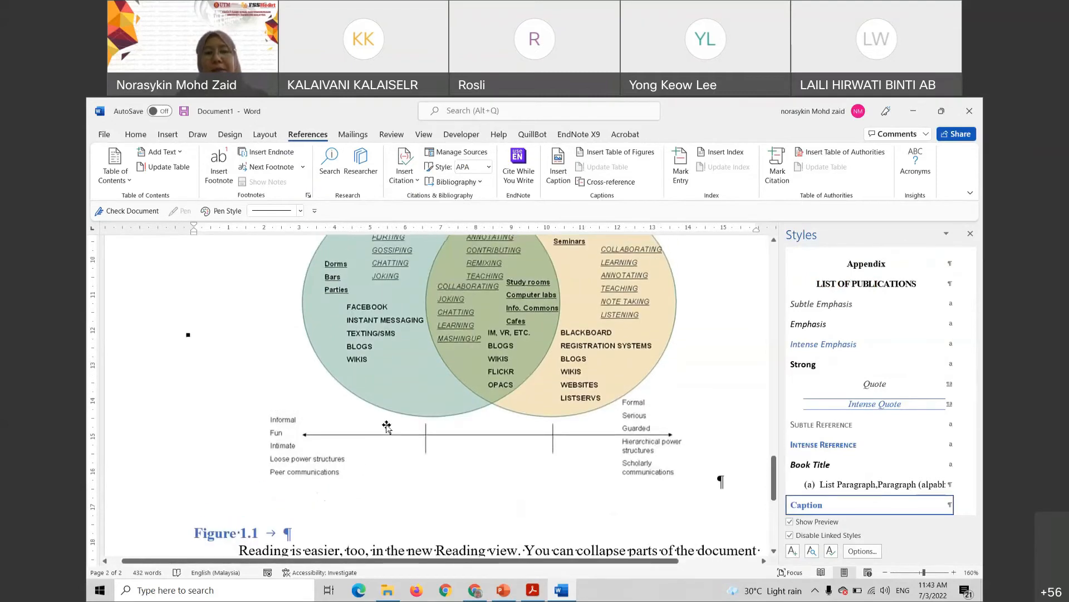
pyautogui.scroll(3, 387, 427)
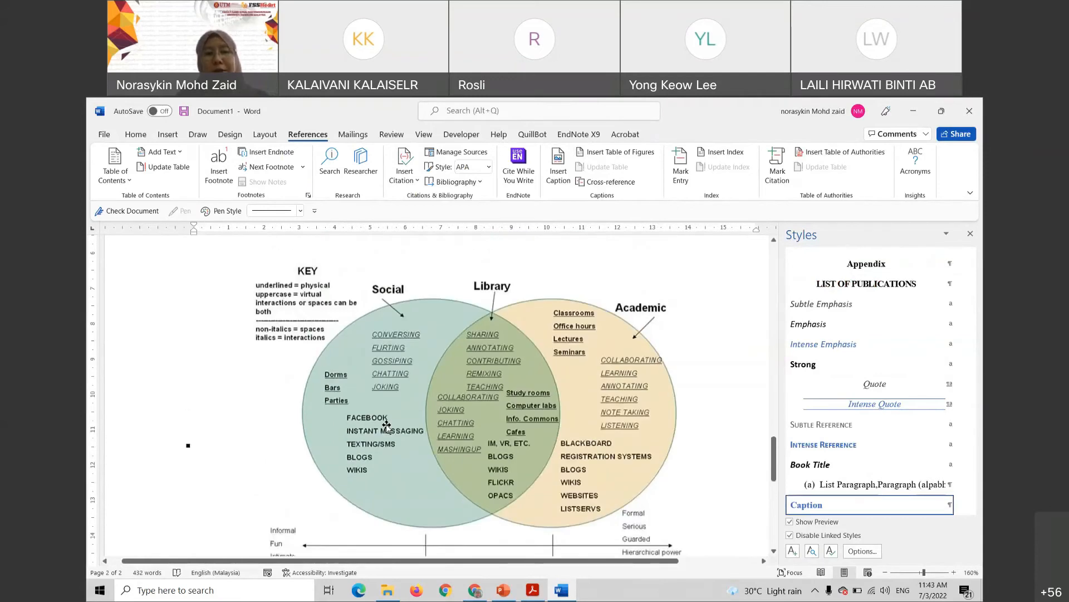
pyautogui.scroll(-6, 387, 427)
pyautogui.scroll(-2, 374, 486)
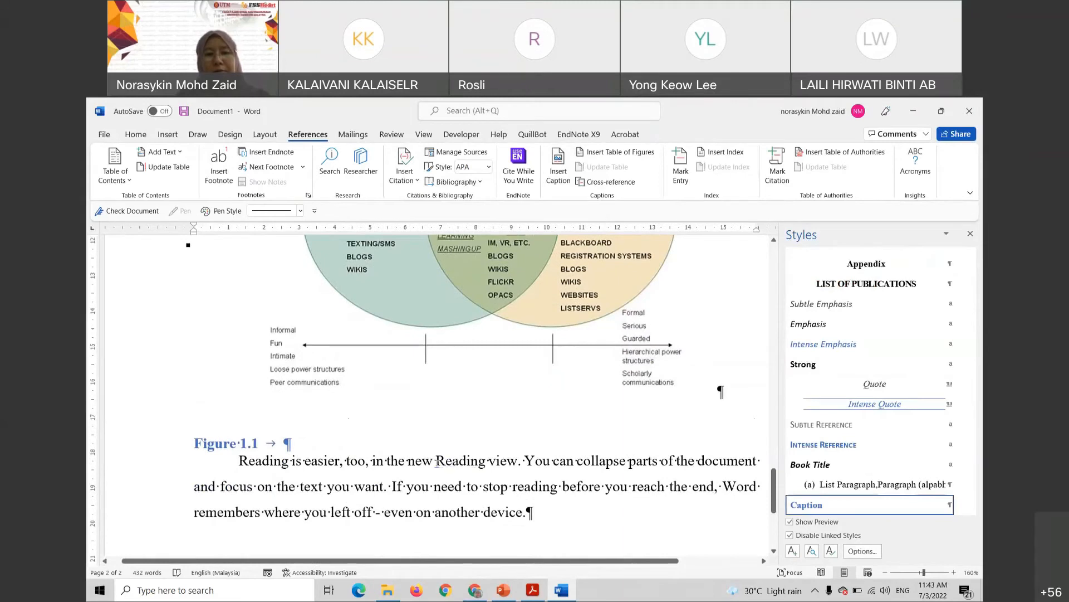
pyautogui.moveTo(436, 460); pyautogui.dragTo(628, 461)
pyautogui.hotkey('ctrl', 'c')
pyautogui.click(318, 446)
pyautogui.hotkey('ctrl', 'v')
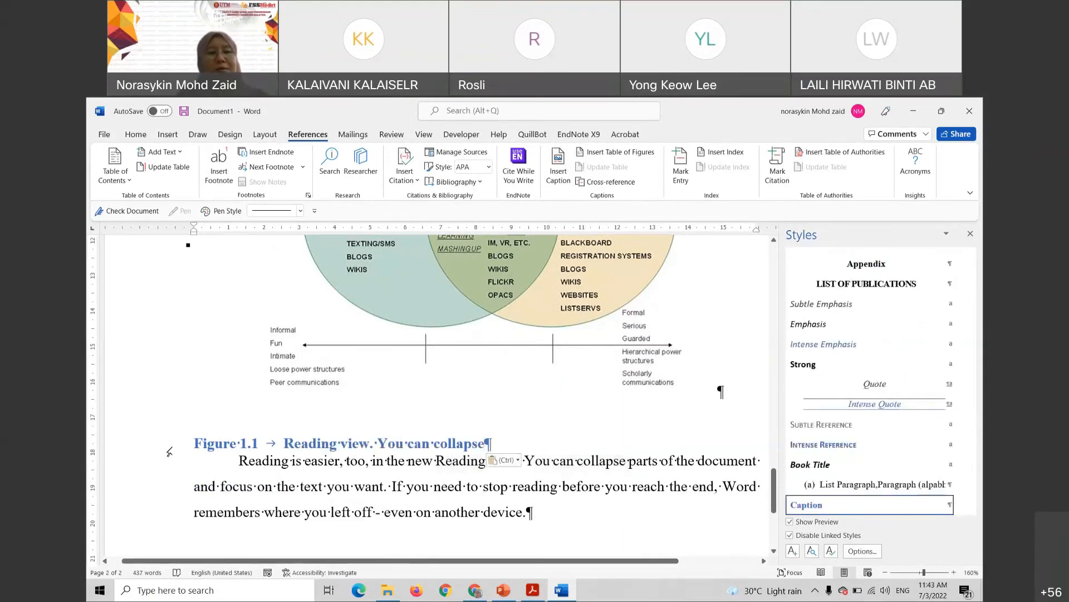
# Make the whole caption line black and remove its bold formatting
pyautogui.click(170, 452)
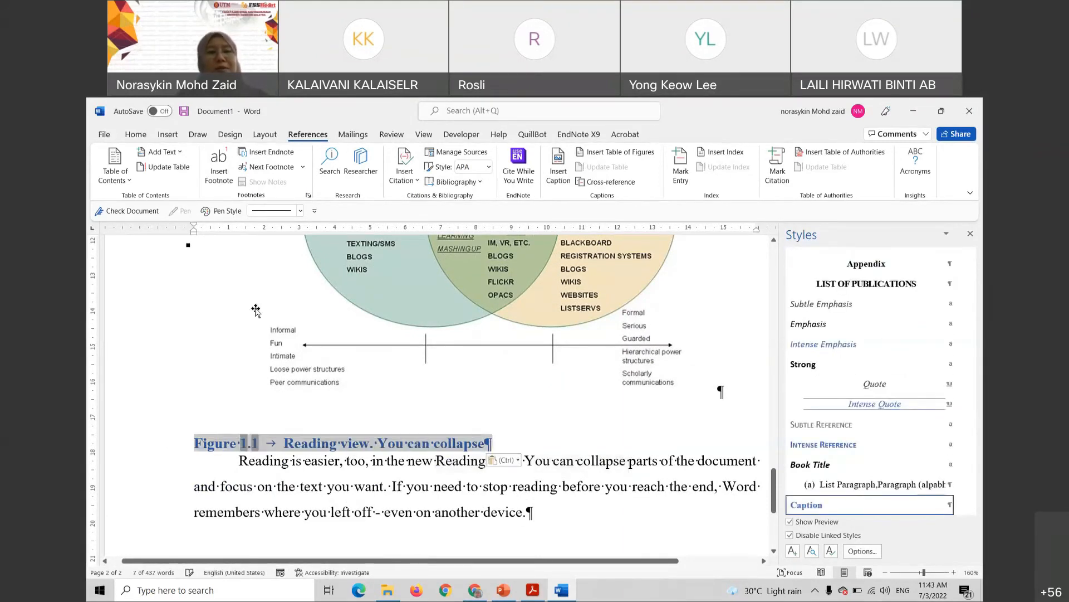
pyautogui.click(137, 134)
pyautogui.click(345, 175)
pyautogui.click(344, 202)
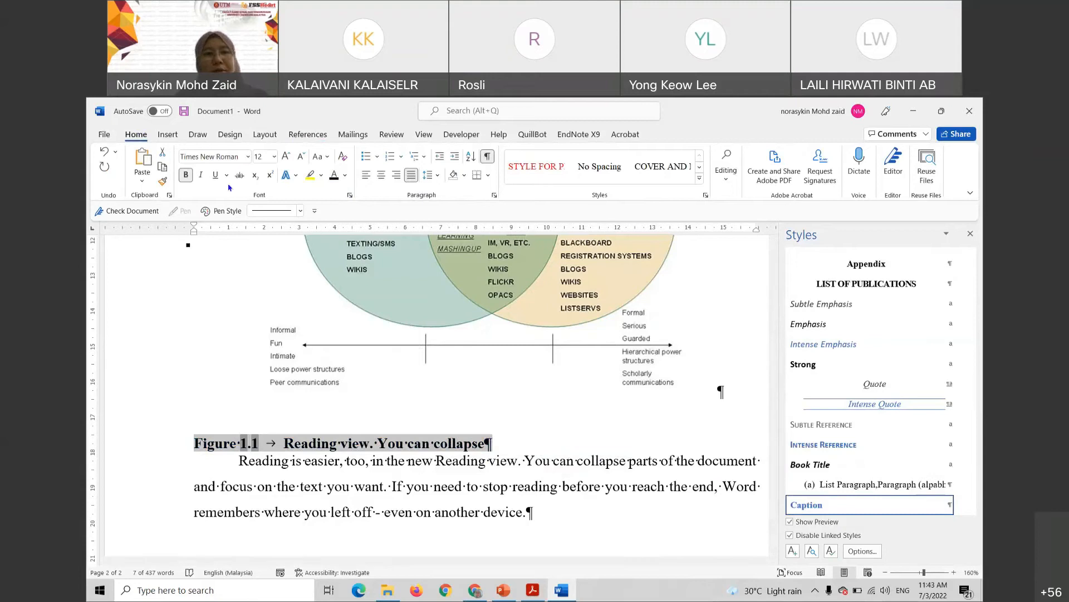
pyautogui.click(186, 175)
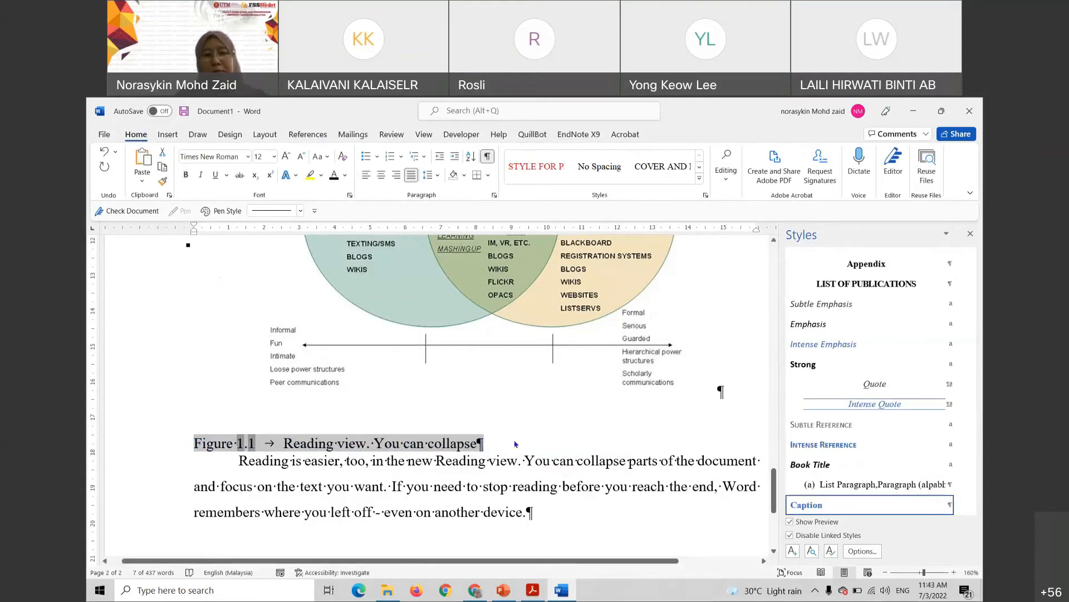
pyautogui.click(533, 592)
pyautogui.scroll(-5, 440, 230)
# Scroll through the thesis manual PDF to review its Figure 2.2 example
pyautogui.scroll(-3, 517, 440)
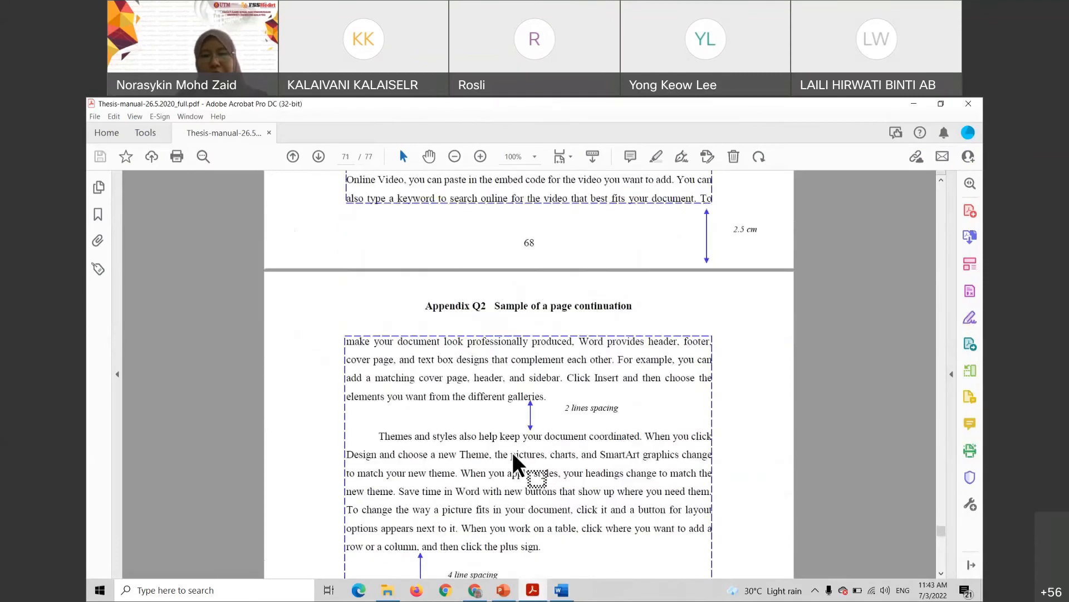
pyautogui.scroll(-5, 513, 452)
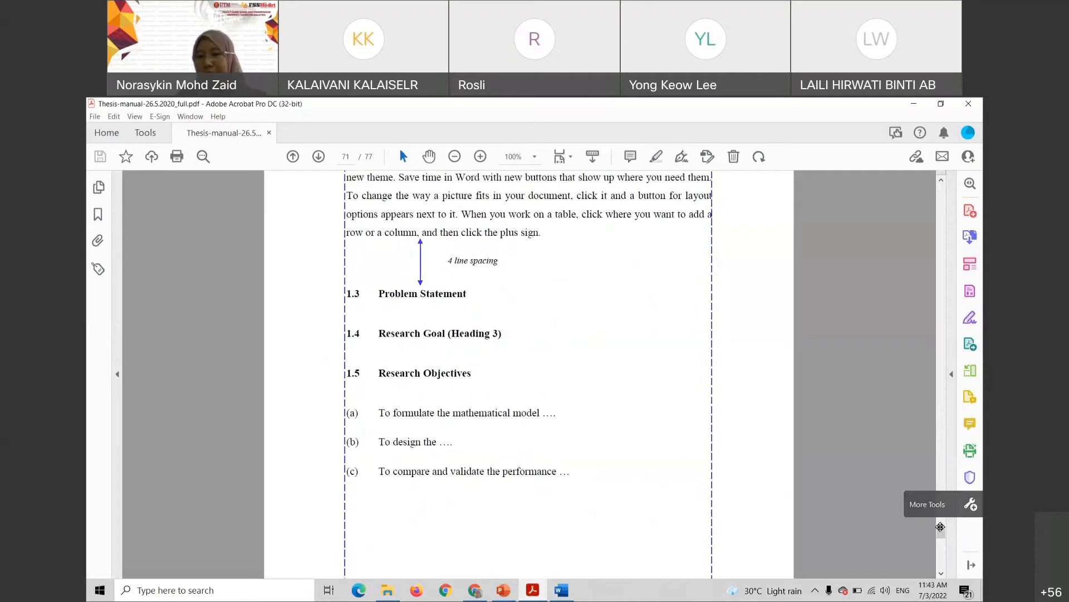
pyautogui.moveTo(940, 527); pyautogui.dragTo(942, 291)
pyautogui.scroll(3, 573, 296)
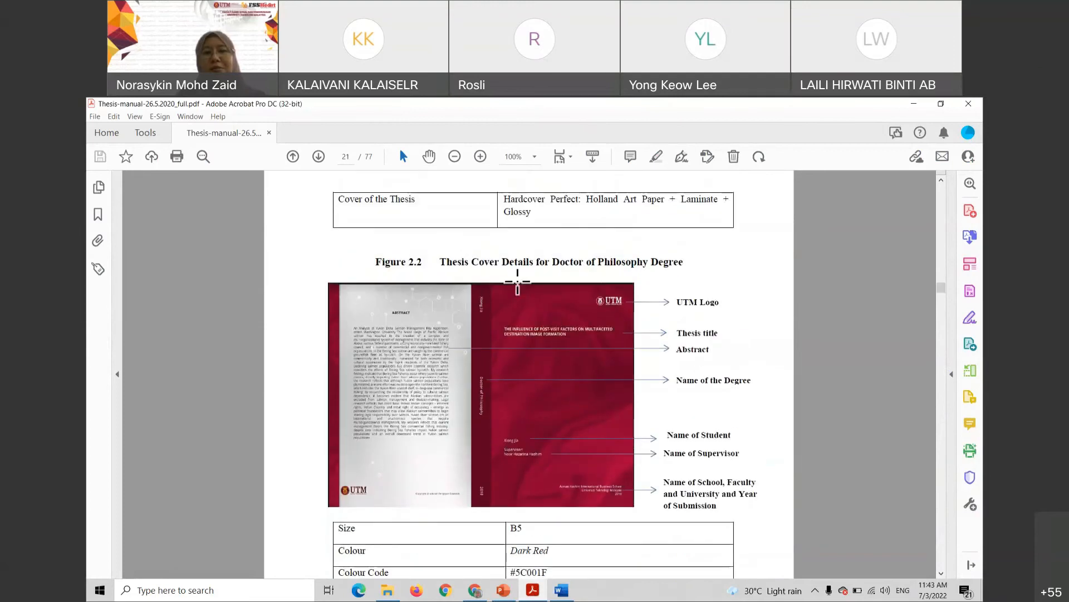
pyautogui.scroll(-3, 591, 391)
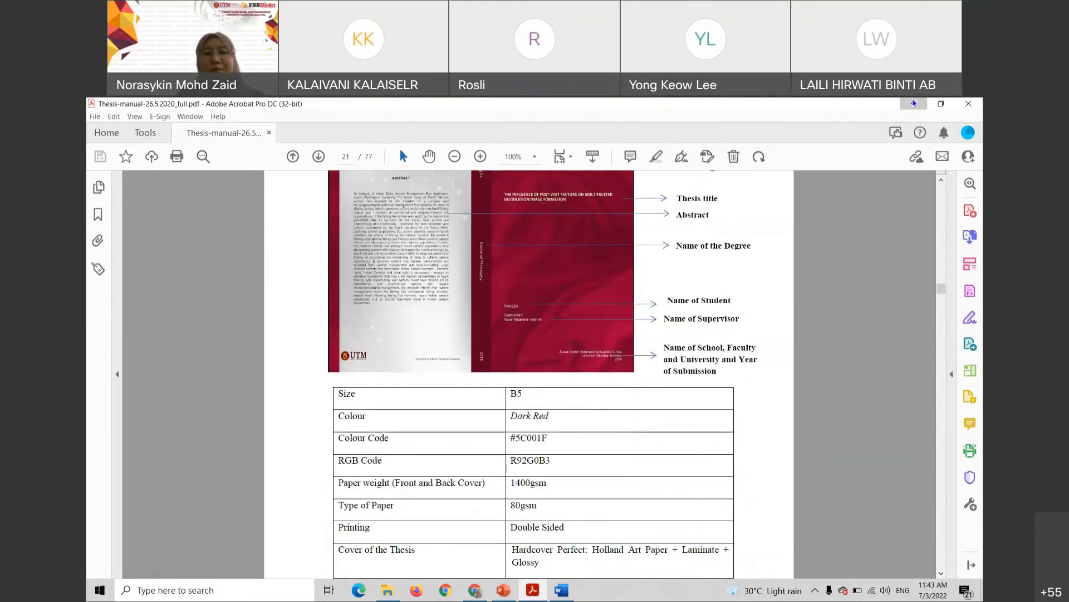
pyautogui.scroll(3, 471, 406)
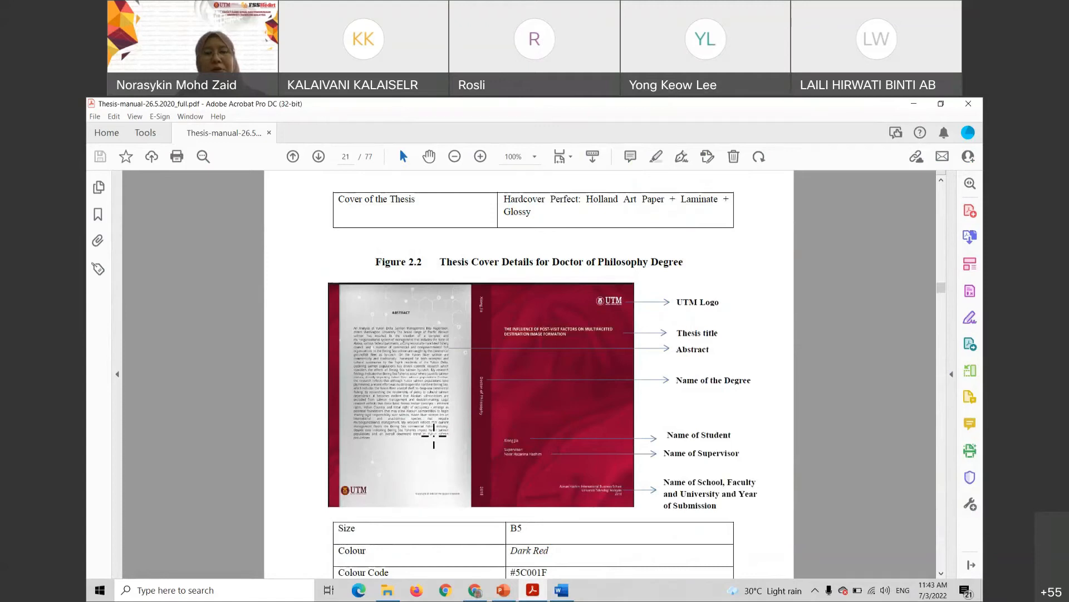
pyautogui.scroll(-10, 444, 452)
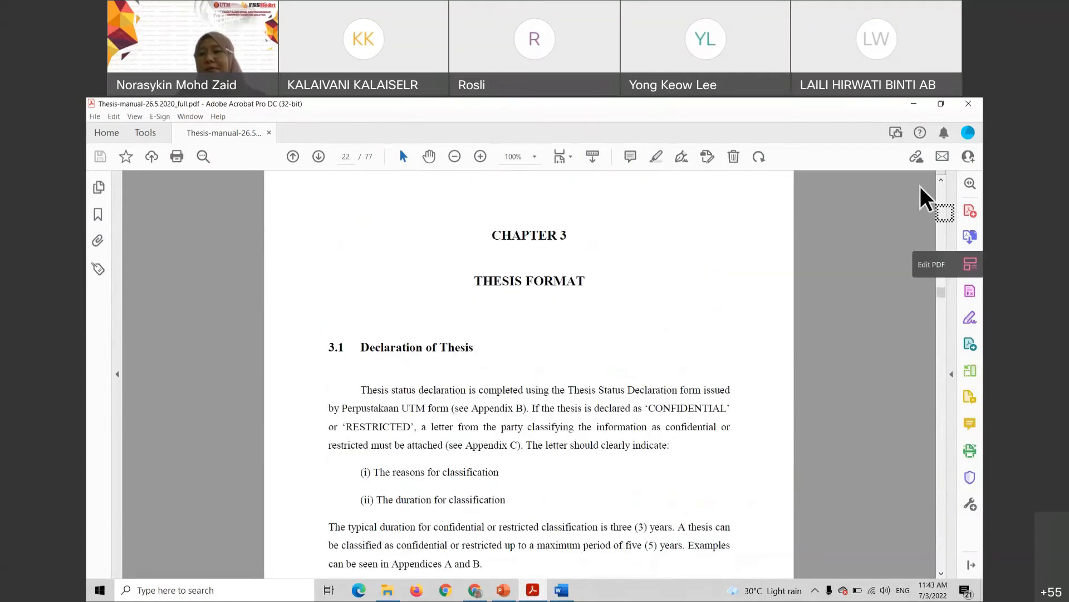
pyautogui.click(943, 292)
pyautogui.moveTo(944, 293); pyautogui.dragTo(944, 285)
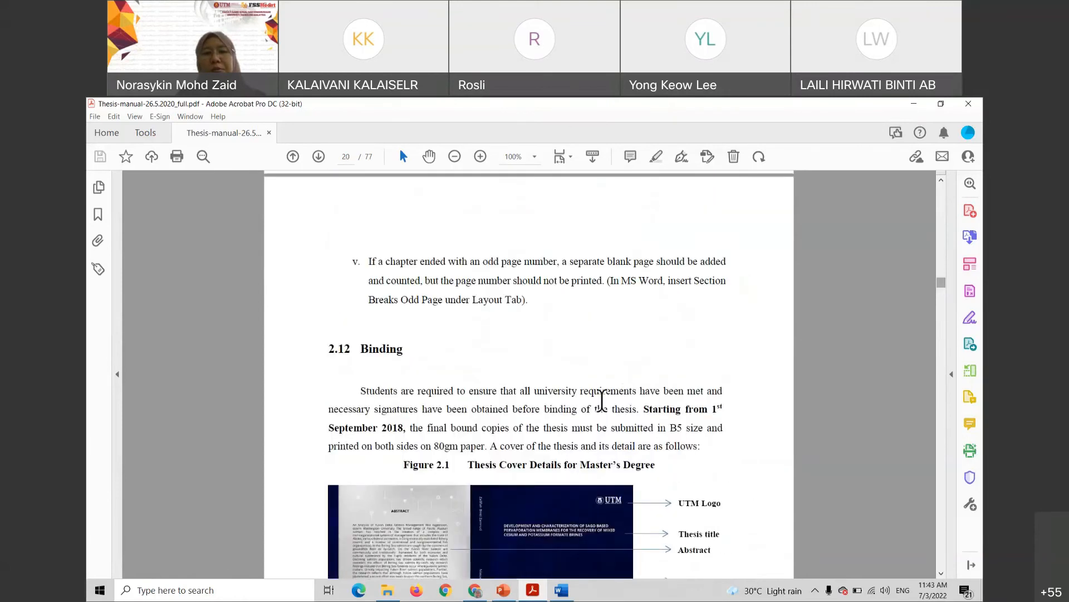
# Minimize Acrobat and make the selected Figure 1.1 caption in Word bold
pyautogui.scroll(9, 914, 311)
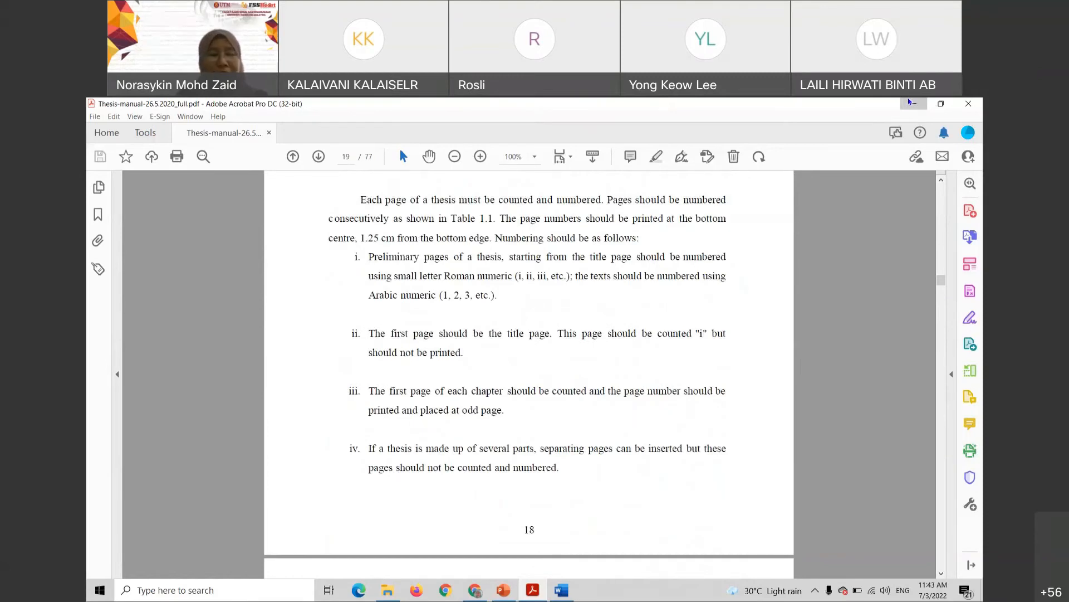
pyautogui.click(910, 103)
pyautogui.hotkey('ctrl', 'b')
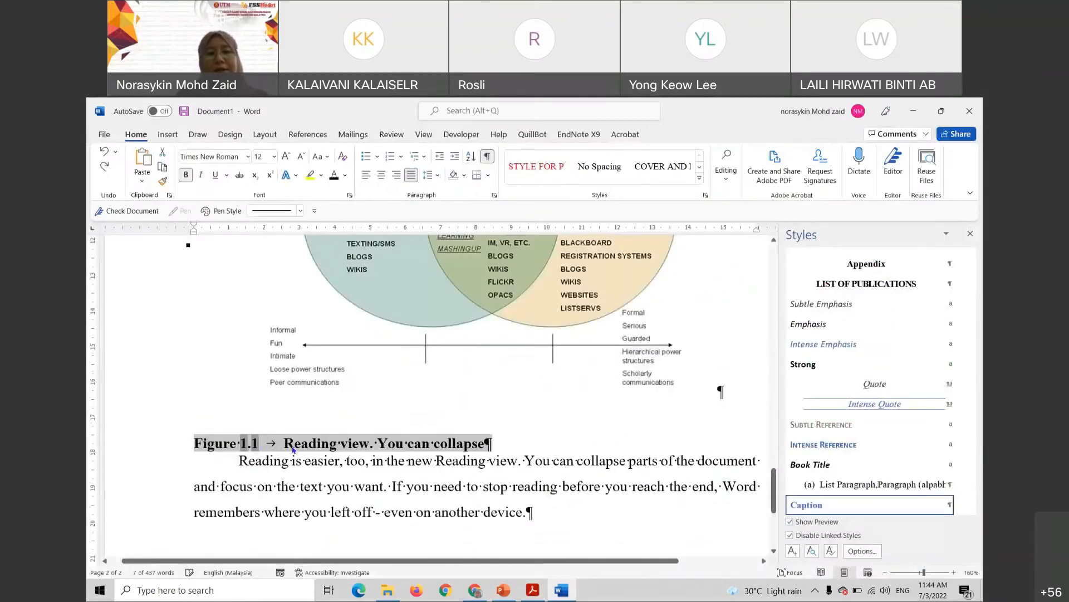
# Turn off Show/Hide ¶ so the bold 'Figure 1.1 Reading view' caption shows without formatting marks
pyautogui.click(526, 447)
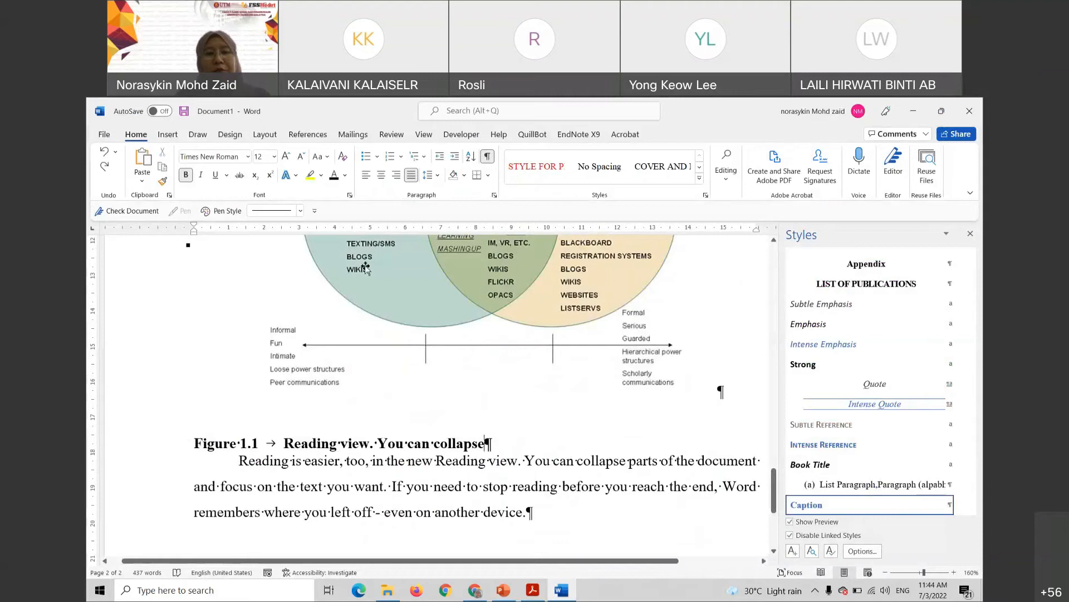
pyautogui.click(488, 158)
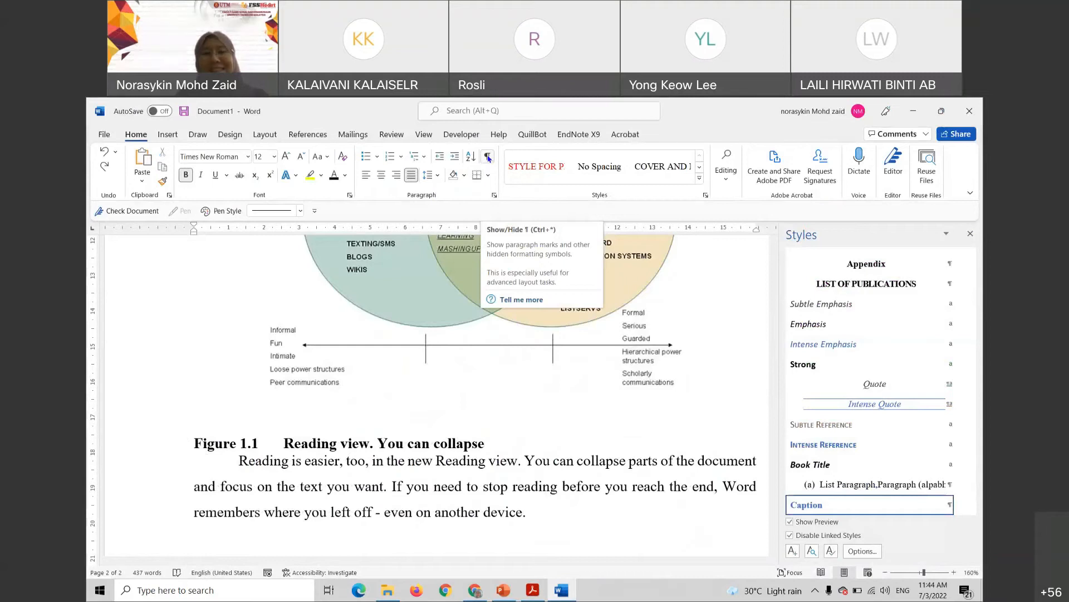
pyautogui.click(434, 458)
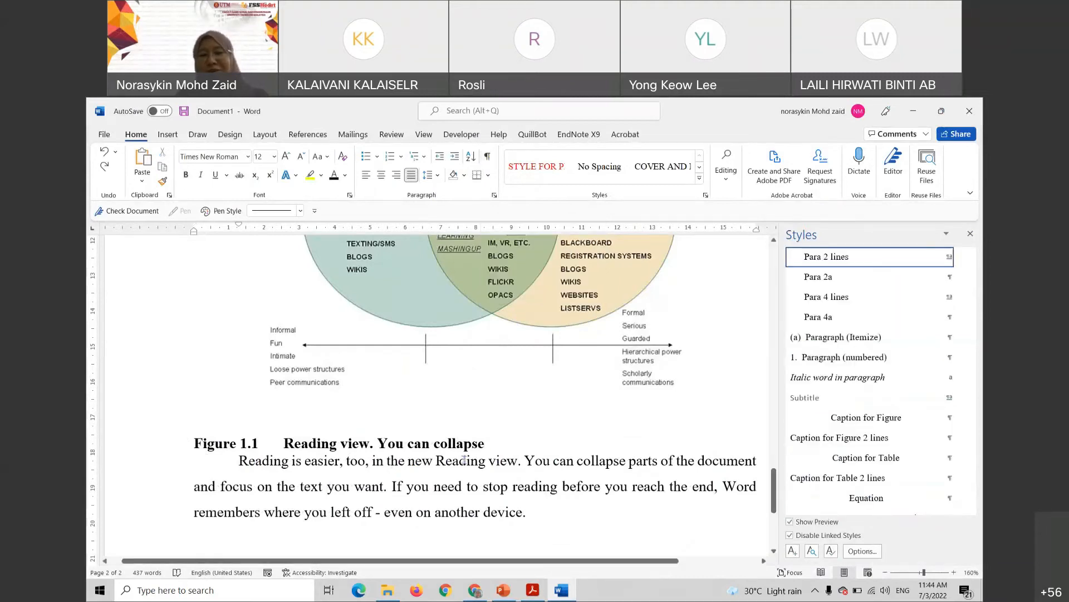